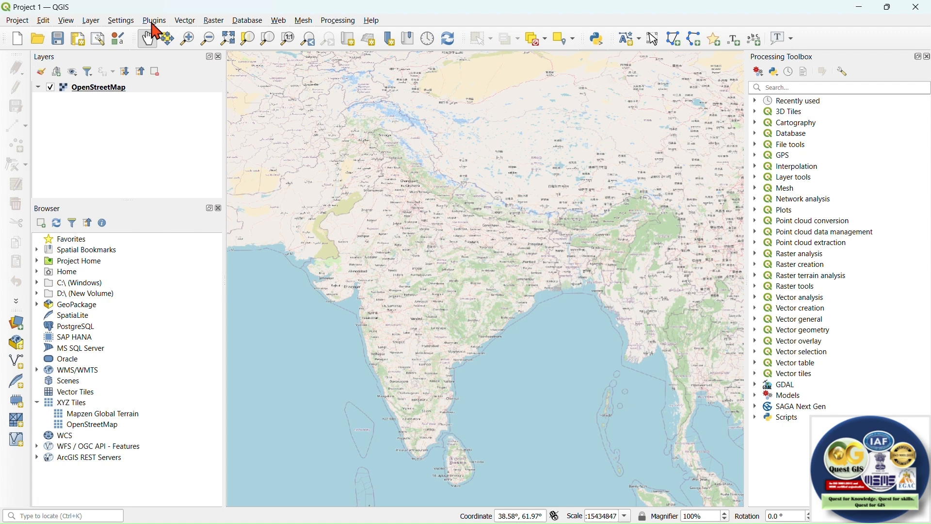
- Open the plugin manager and let it fetch the plugin repositories
left_click(156, 29)
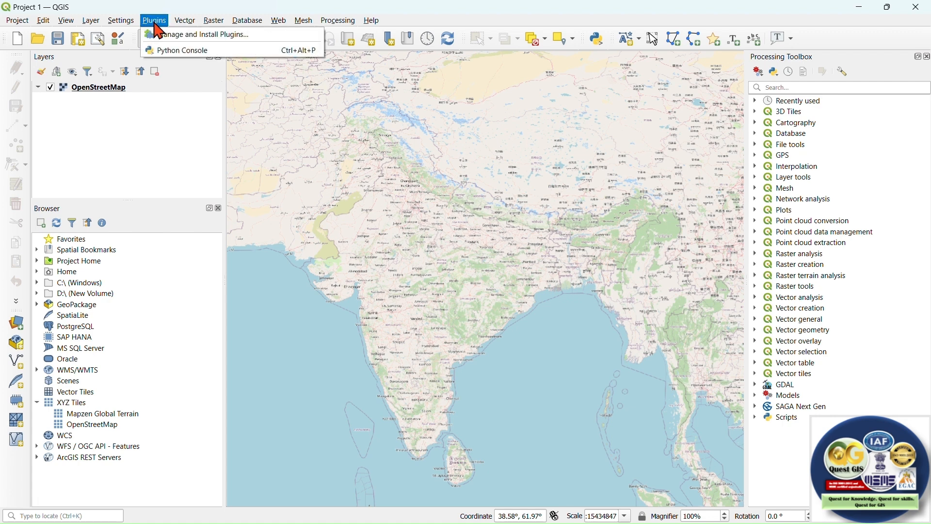
left_click(193, 35)
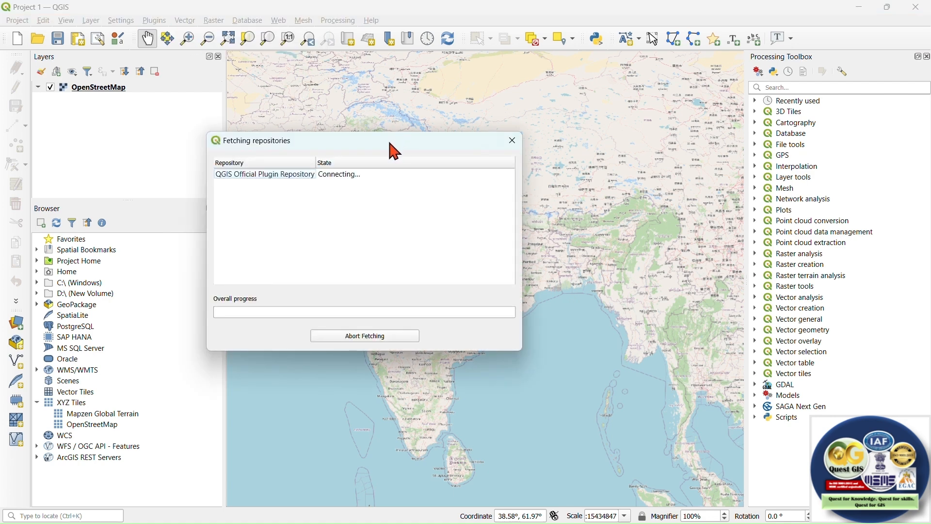
left_click_drag(389, 143, 477, 116)
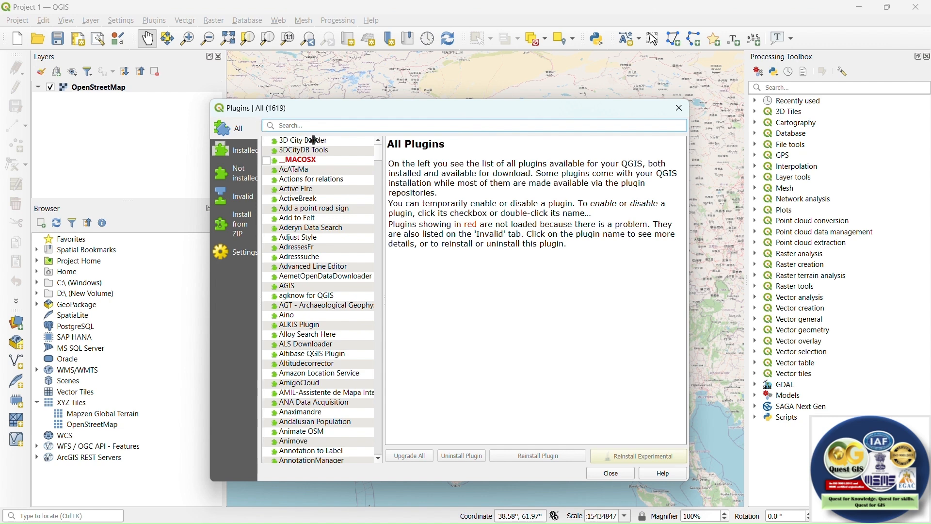
- Review the plugin manager's installed, not installed, invalid, install-from-ZIP and settings pages
left_click(246, 153)
left_click(248, 182)
left_click(245, 198)
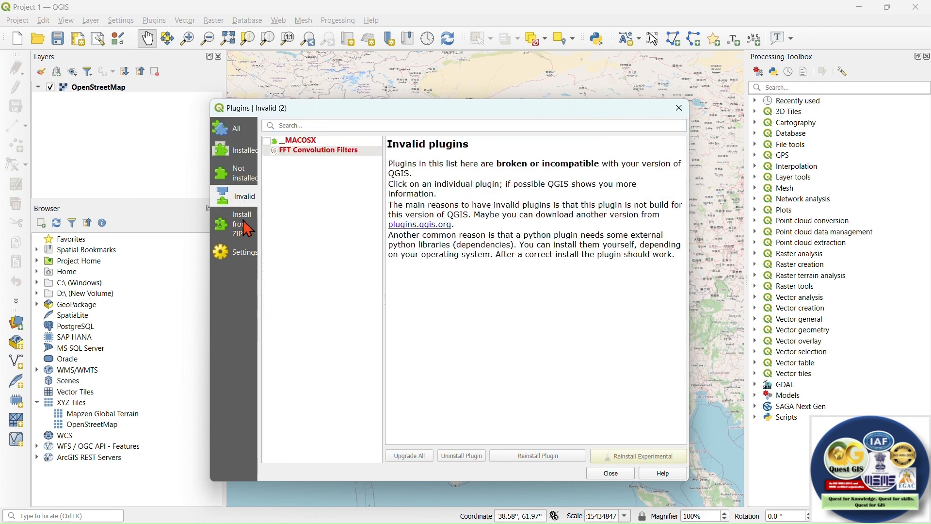
left_click(244, 227)
left_click(245, 255)
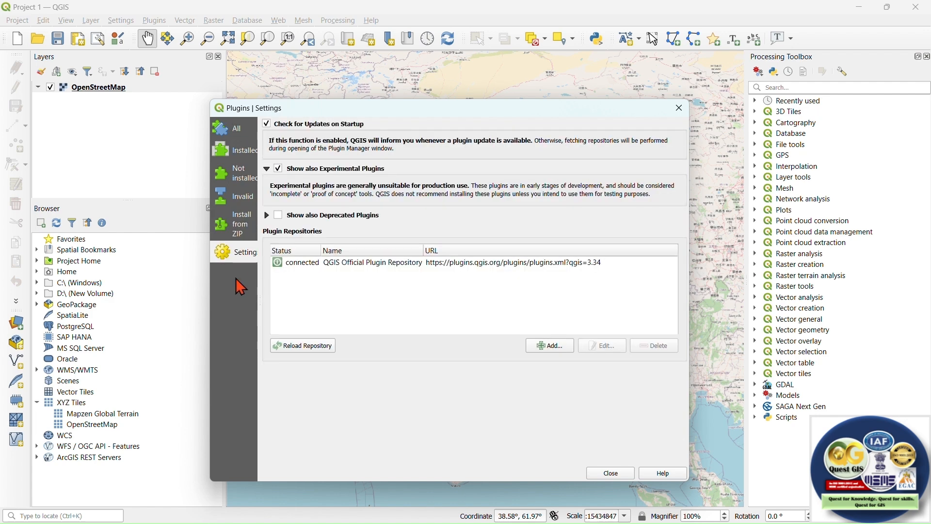
left_click(253, 153)
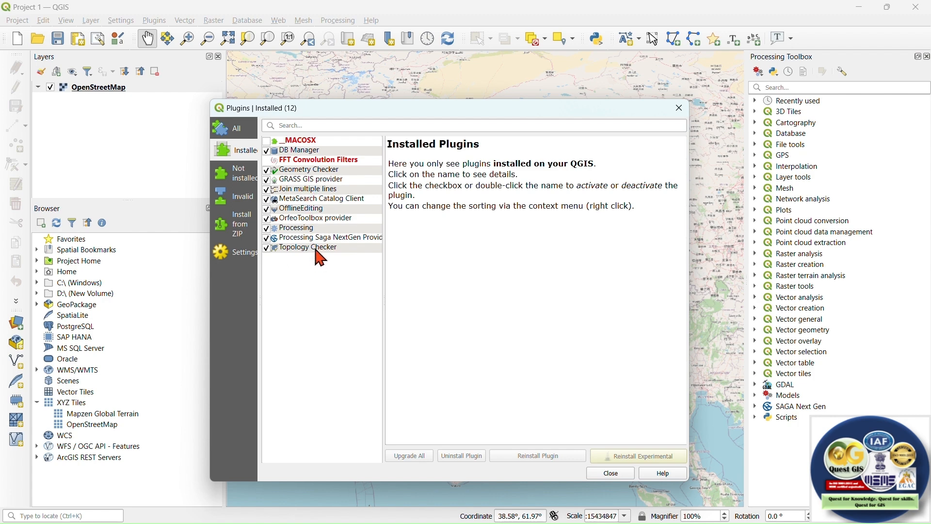
- Search all plugins for "quickmap" and display the QuickMapServices plugin's details to read its description
left_click(236, 129)
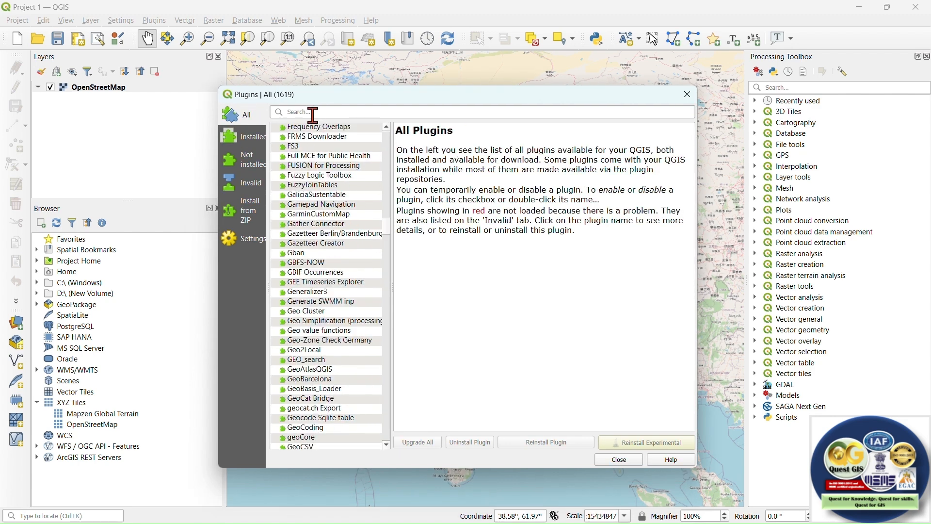
left_click(315, 113)
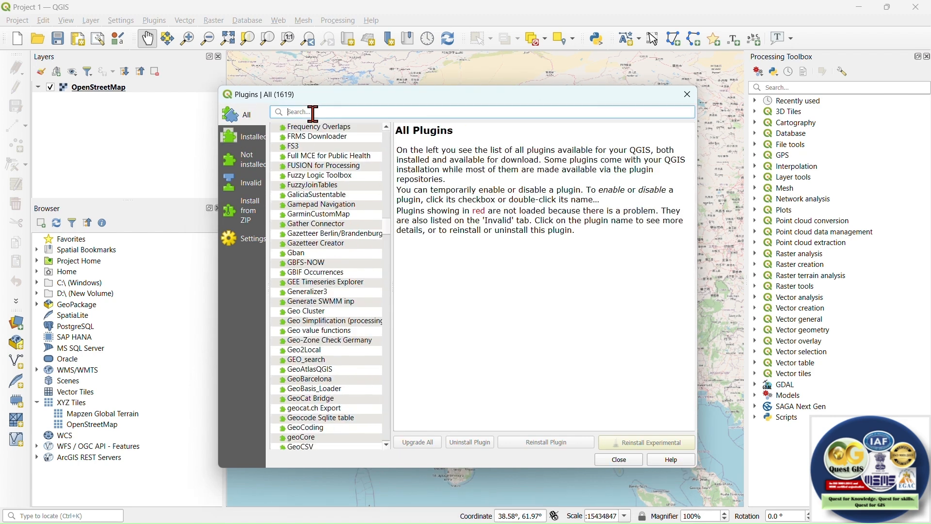
type("quickmap")
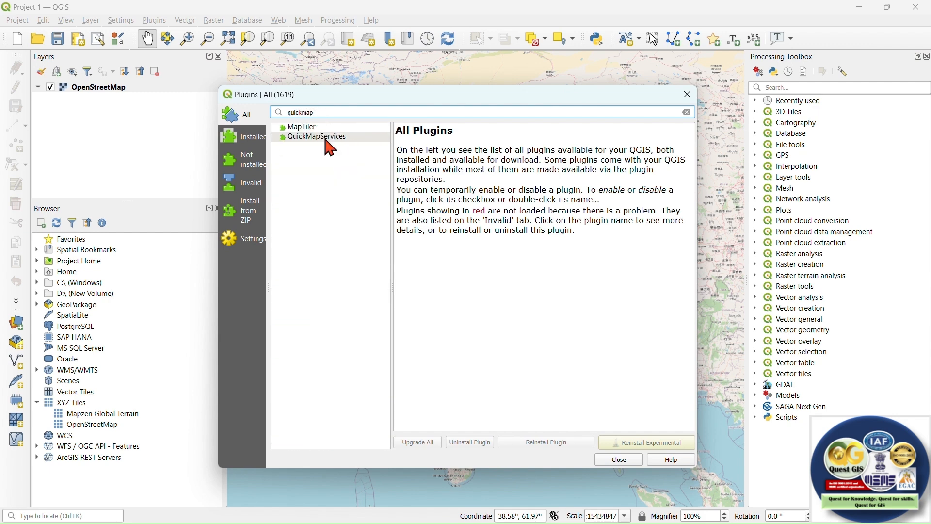
left_click(329, 149)
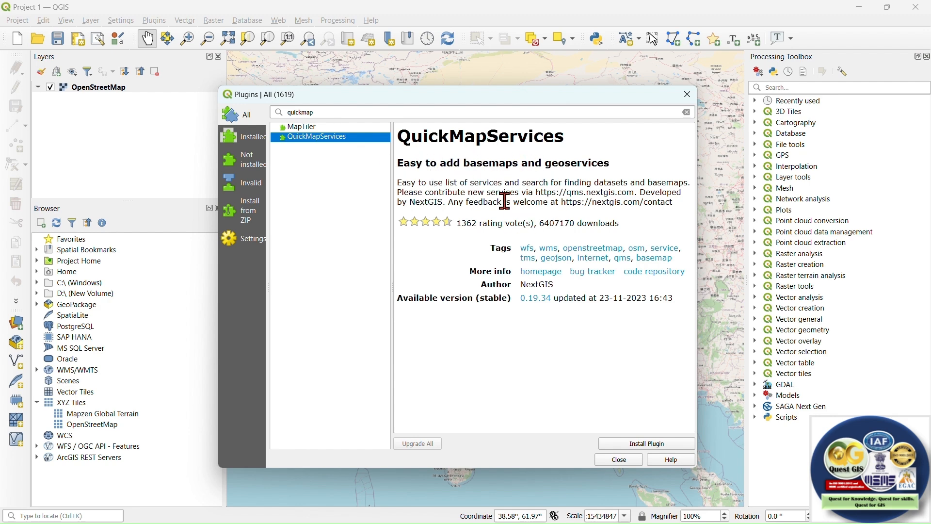
left_click_drag(403, 183, 492, 185)
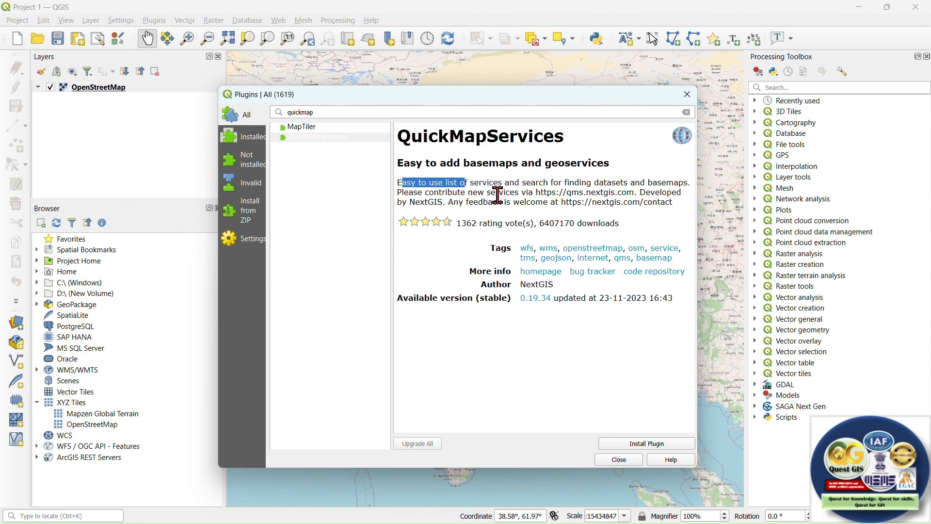
left_click_drag(537, 192, 636, 192)
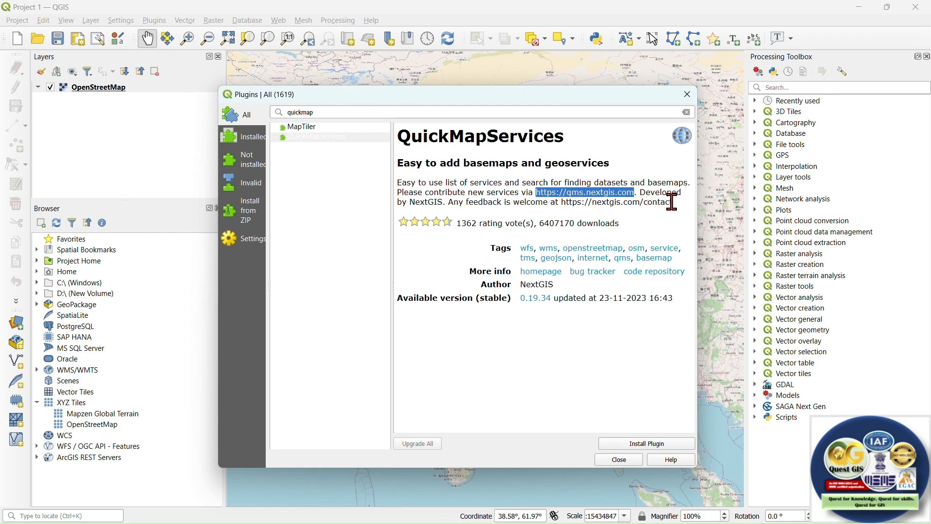
- Copy the QuickMapServices homepage link, open it in Chrome and read through the article down to its comments
right_click(553, 273)
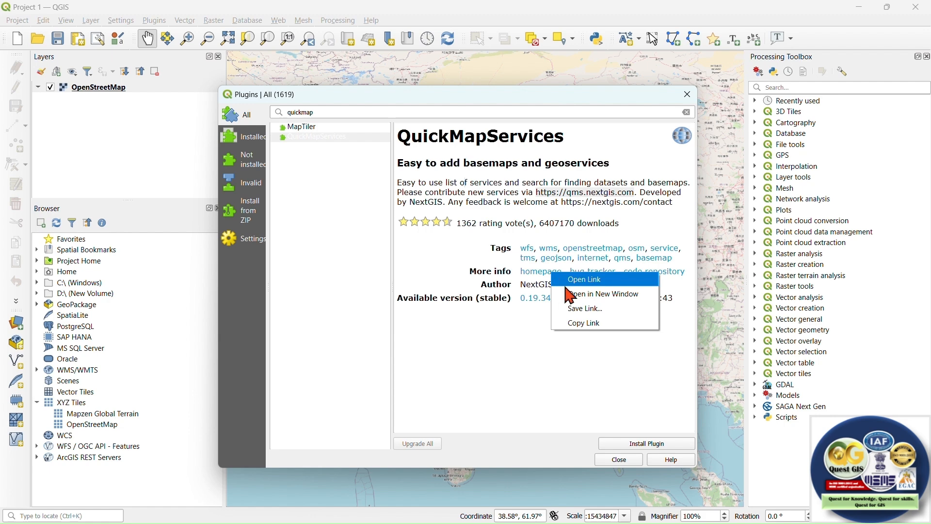
left_click(596, 325)
key("super")
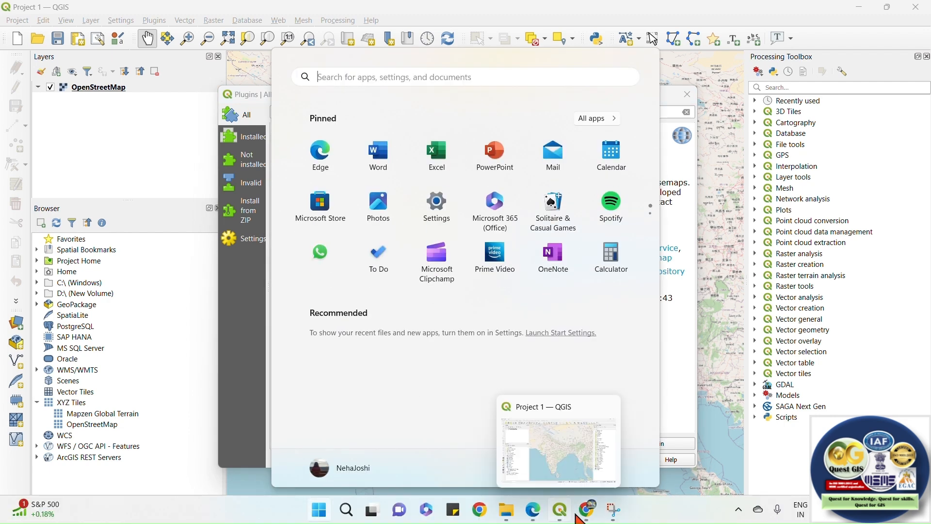
left_click(532, 510)
left_click(188, 43)
key("ctrl+v")
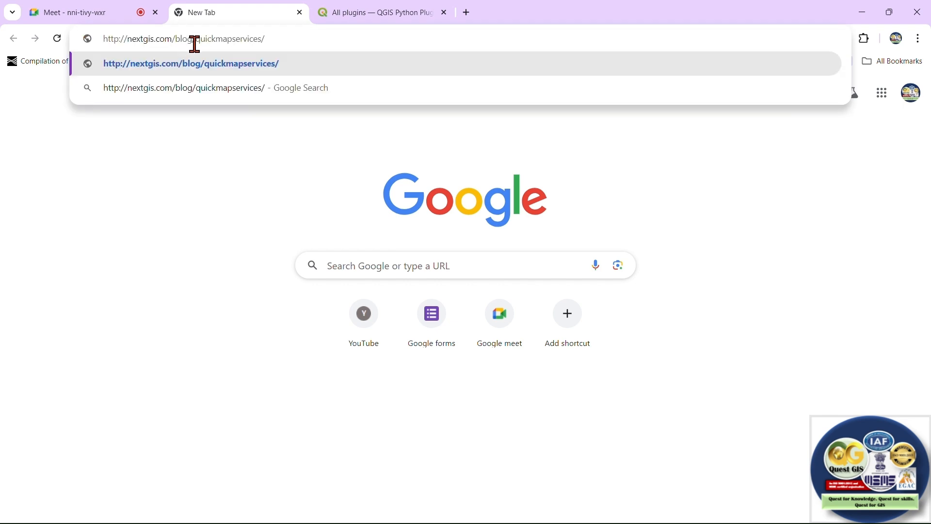
key("Return")
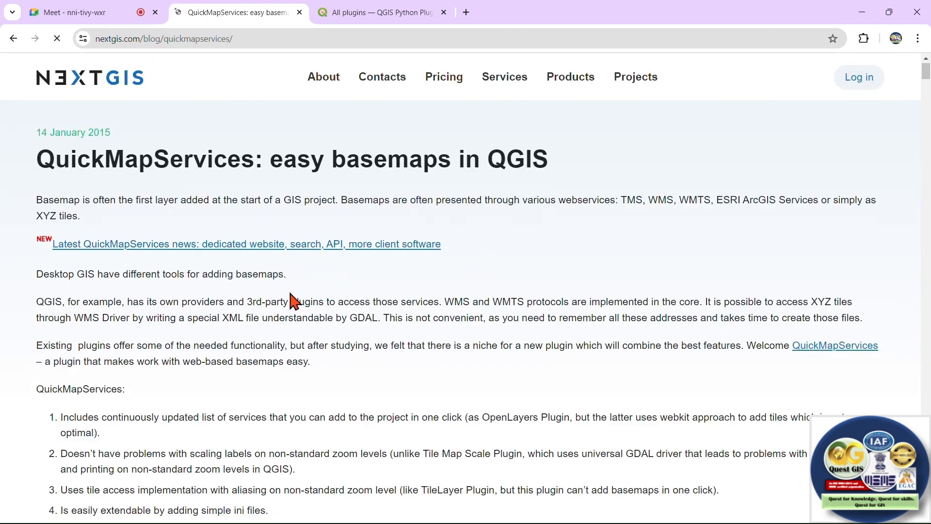
scroll(294, 301, "down", 15)
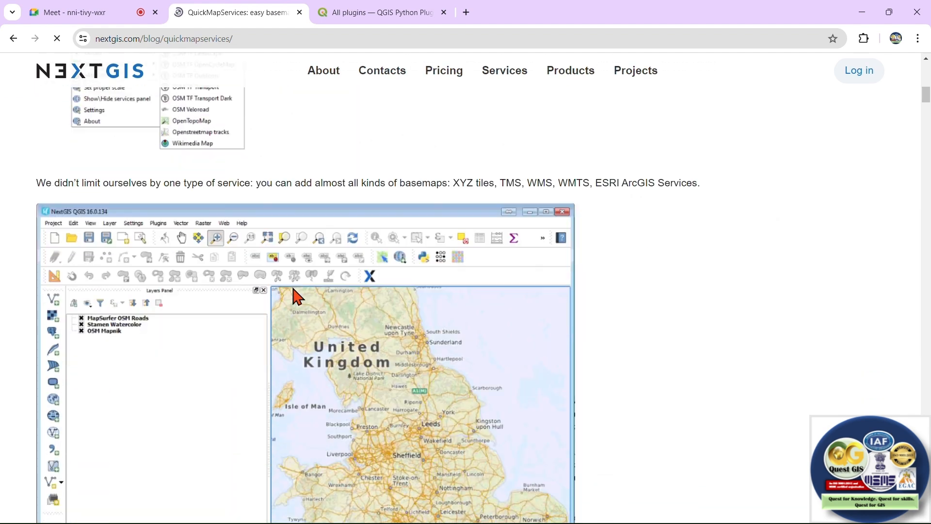
scroll(294, 290, "down", 9)
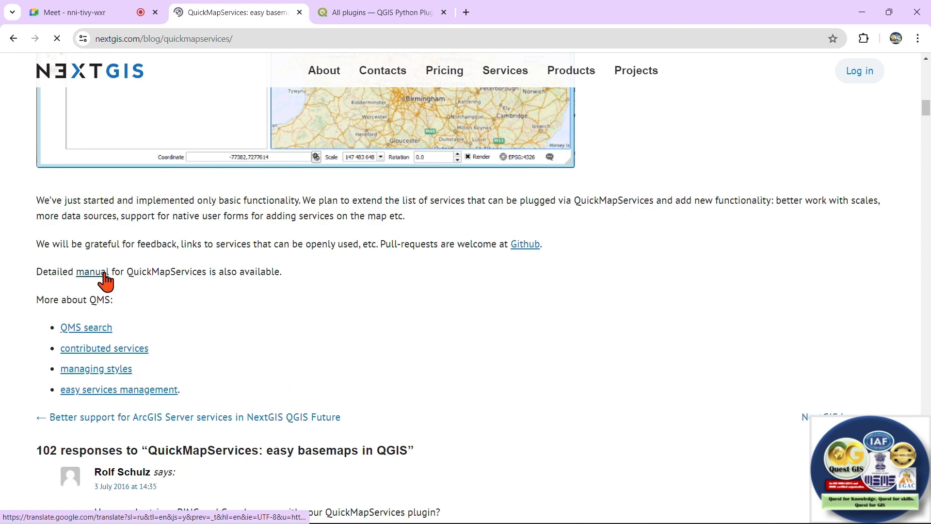
scroll(416, 297, "down", 4)
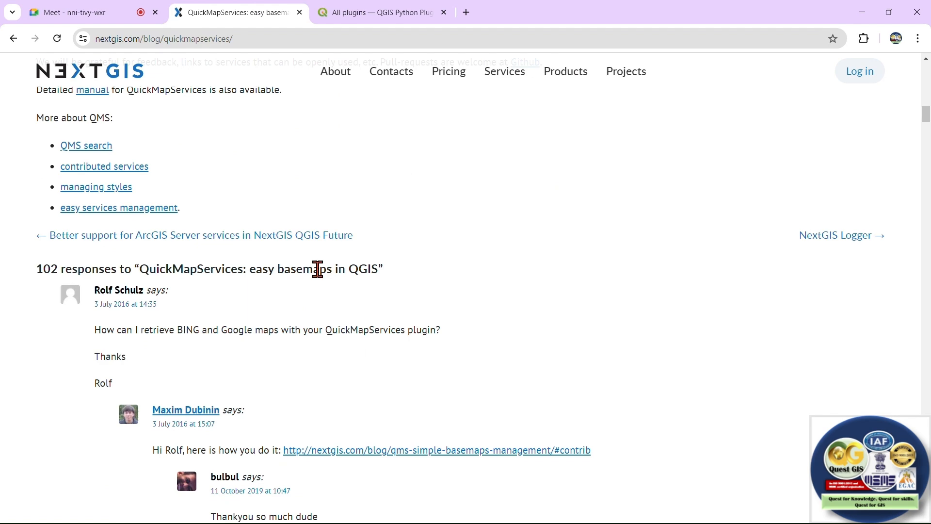
- Switch back to QGIS, install the QuickMapServices plugin and close the plugin manager
key("super")
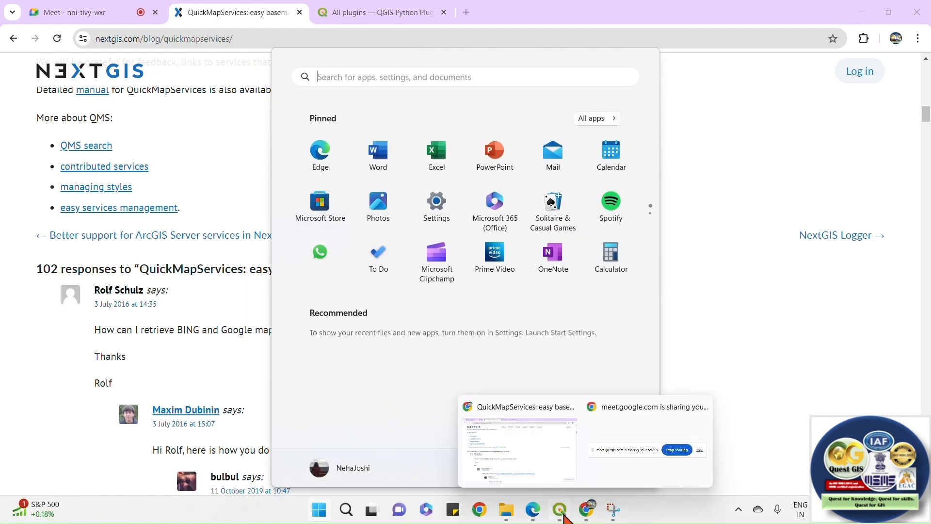
left_click(557, 474)
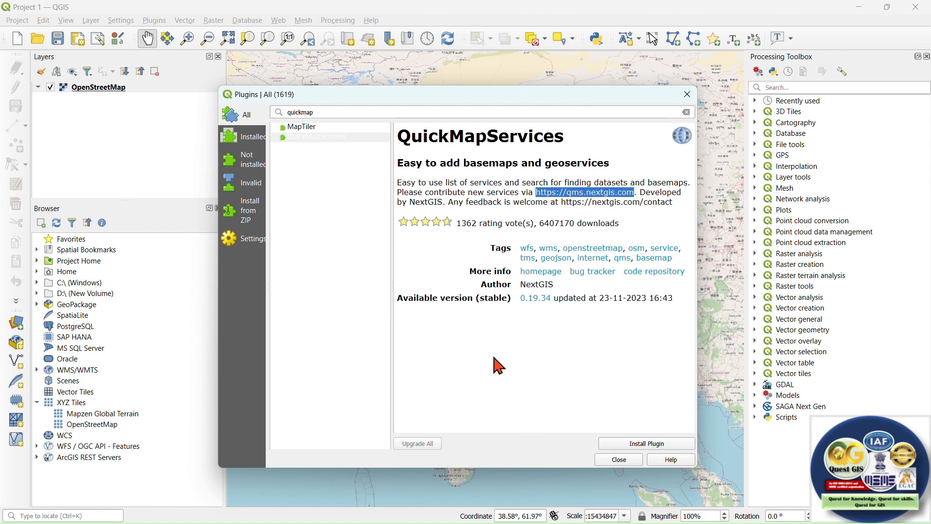
left_click(312, 138)
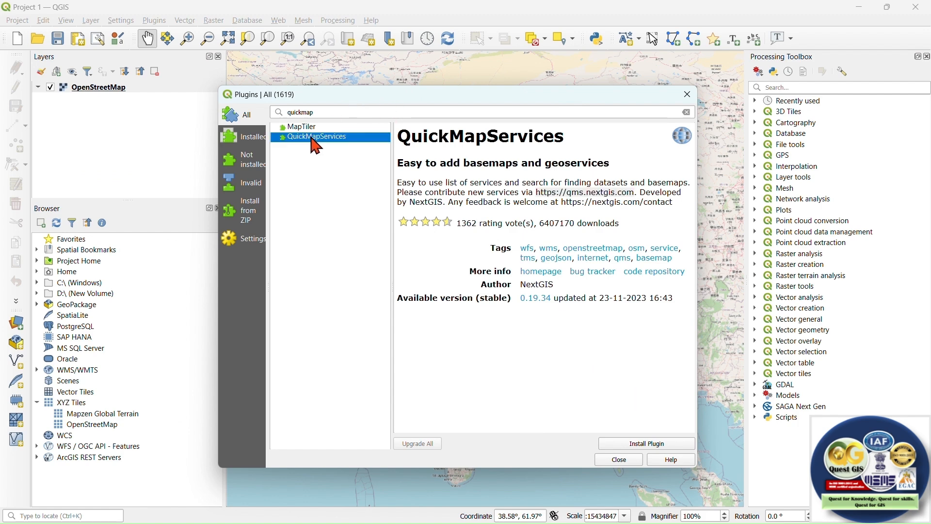
left_click(651, 444)
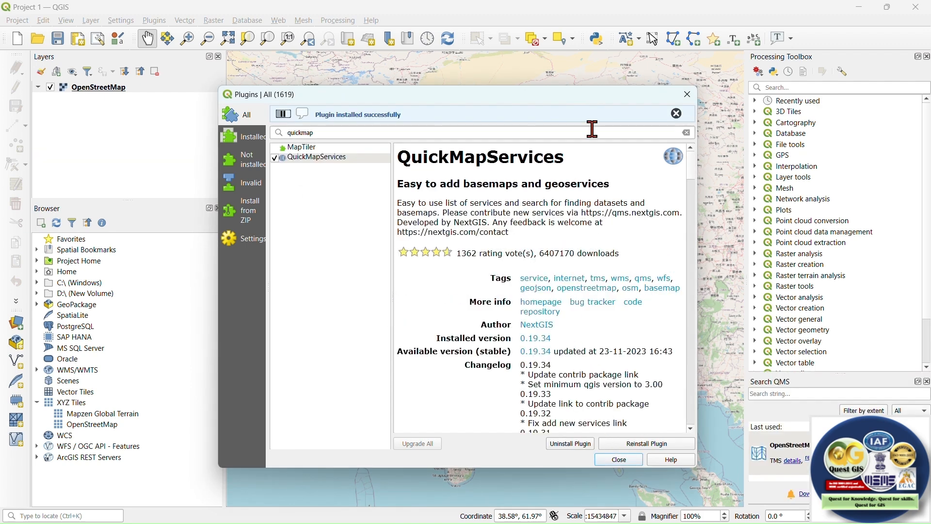
left_click(688, 94)
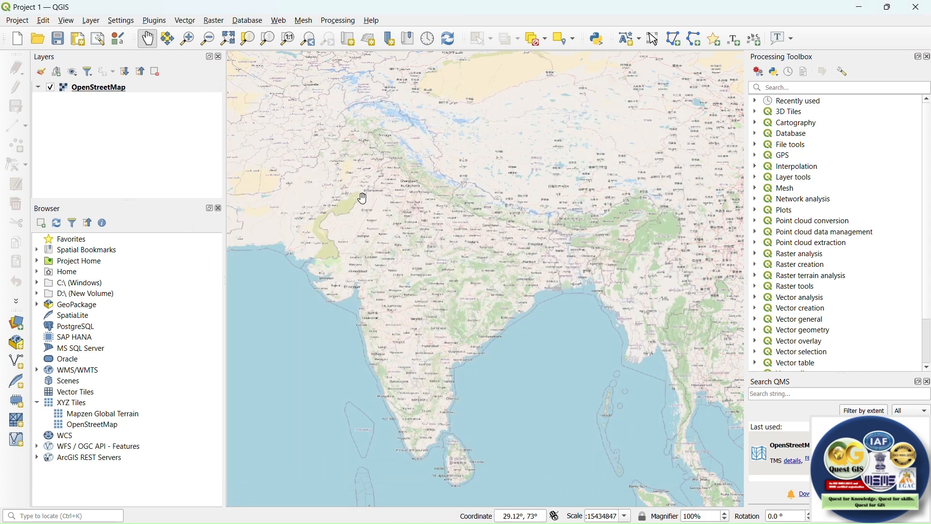
- Open the QuickMapServices settings and review the visibility list of basemap groups
left_click(280, 20)
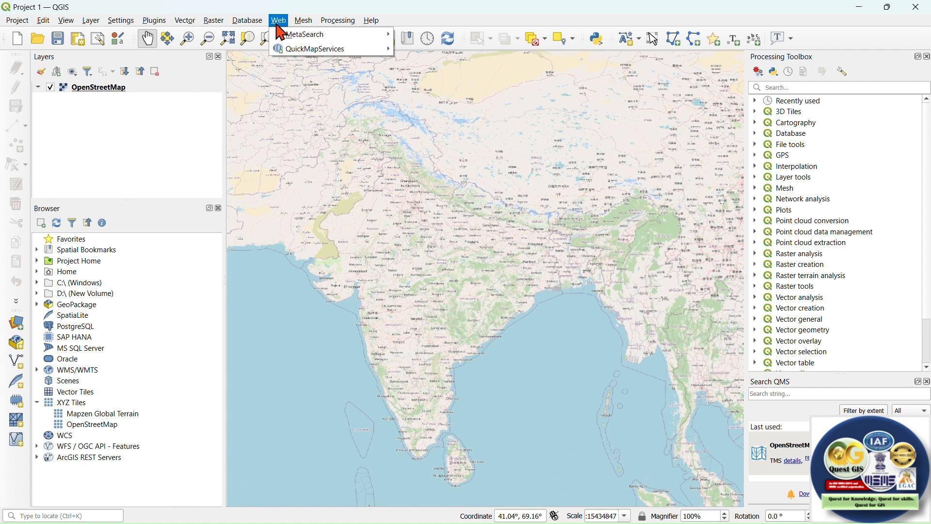
mouse_move(300, 55)
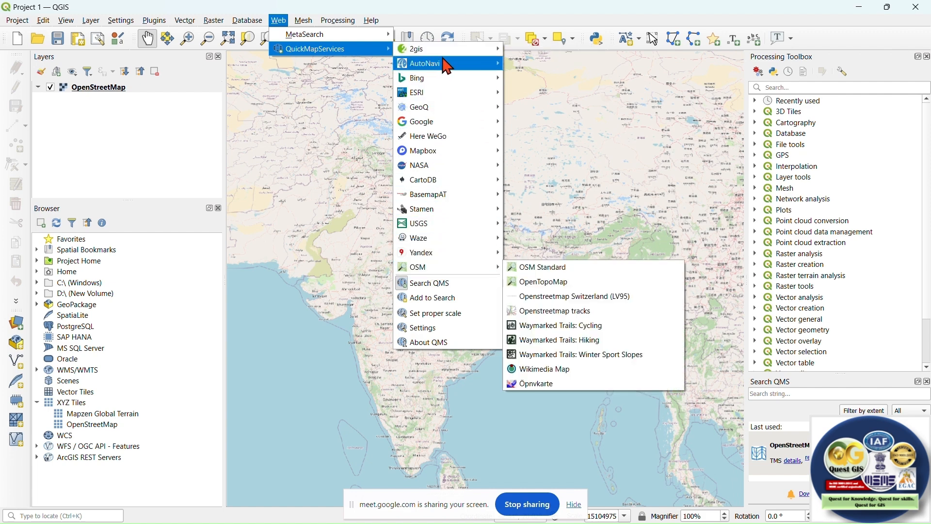
mouse_move(448, 55)
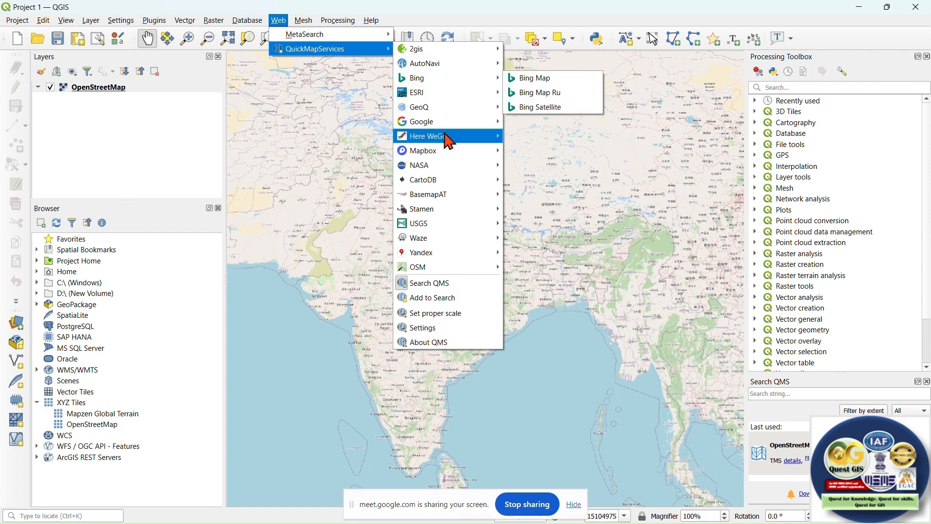
mouse_move(451, 269)
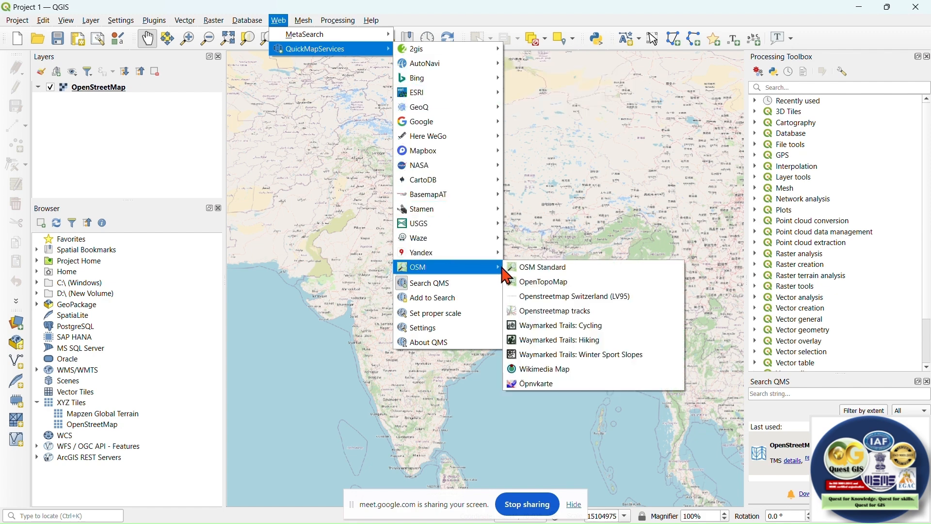
mouse_move(491, 258)
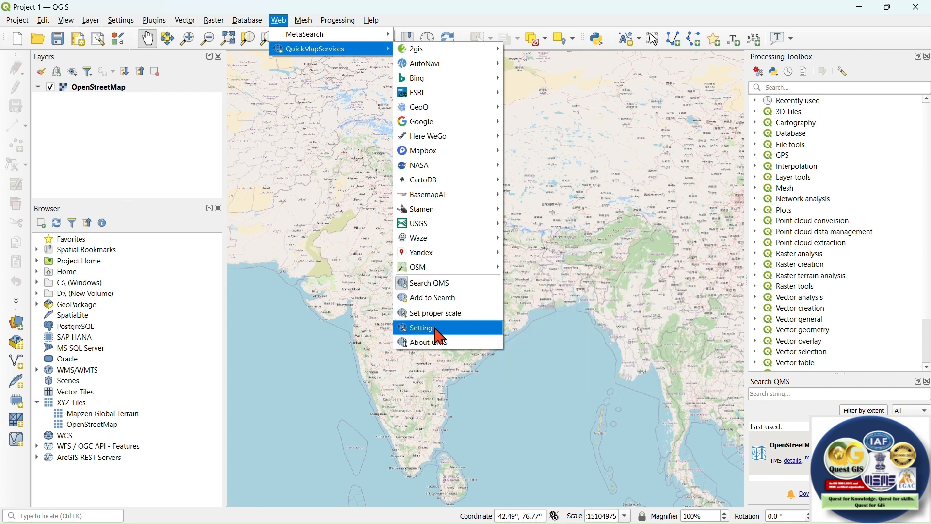
left_click(444, 337)
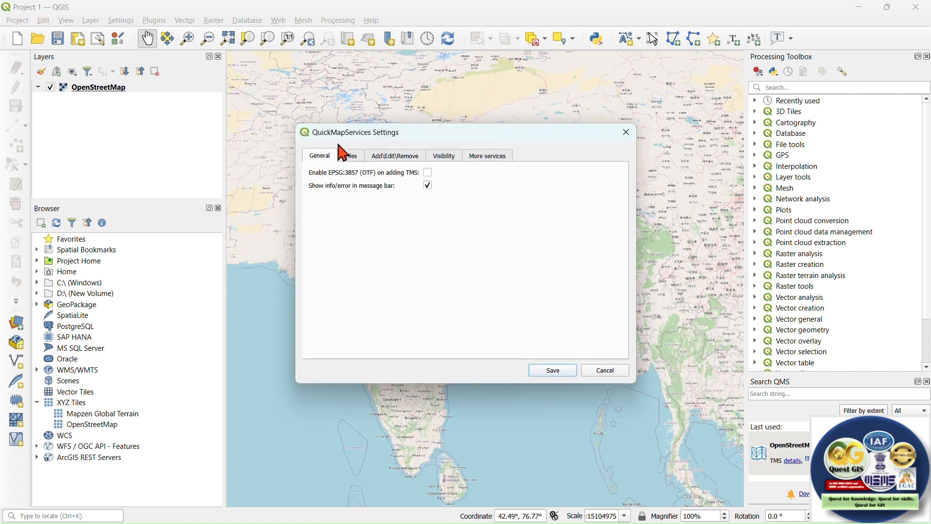
left_click(449, 159)
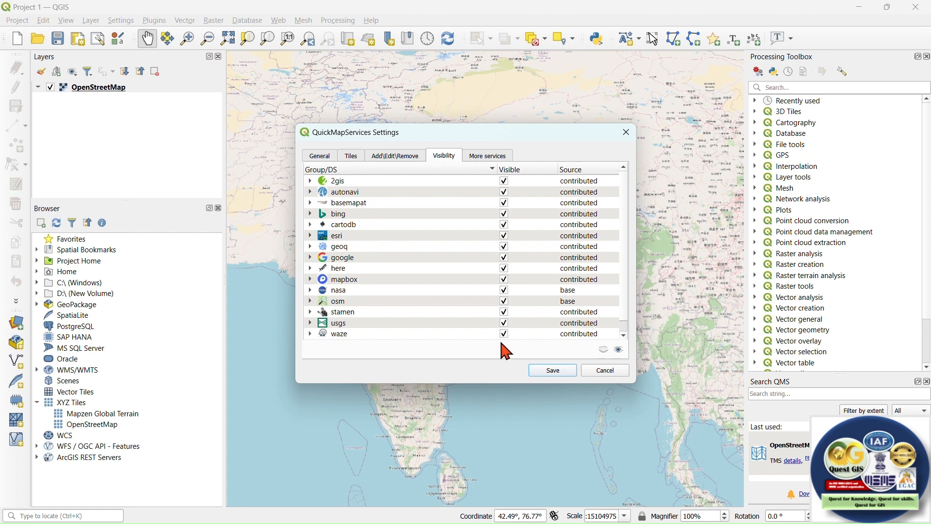
- Get the contributed services pack for QuickMapServices, check the group visibility list and save the settings
left_click(493, 158)
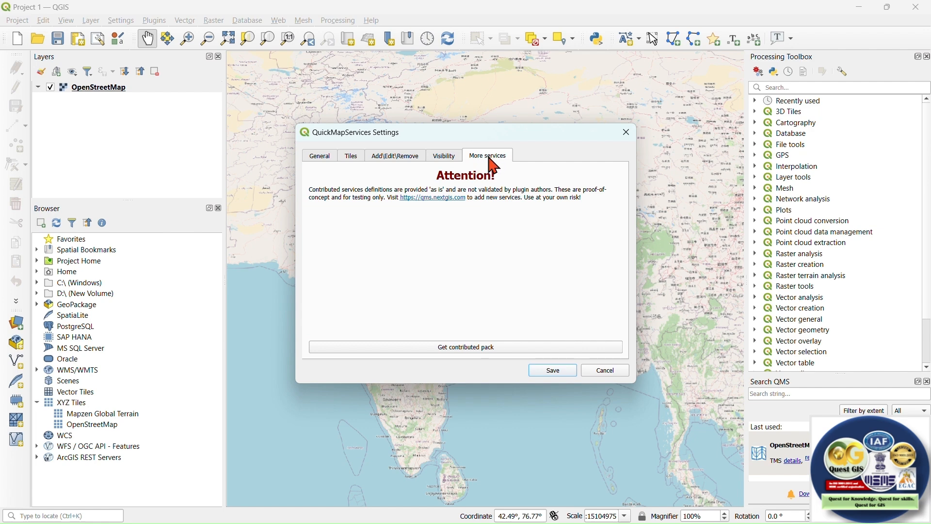
left_click(470, 348)
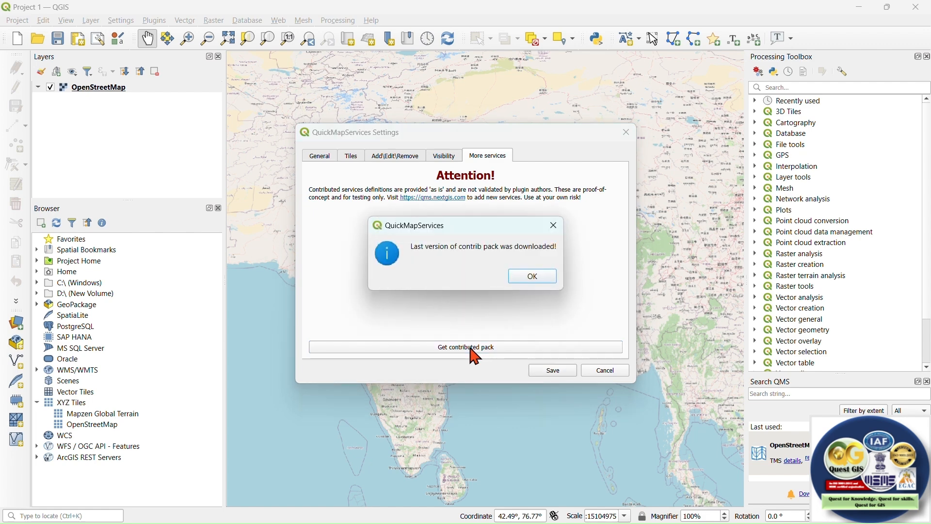
left_click(534, 277)
left_click(443, 158)
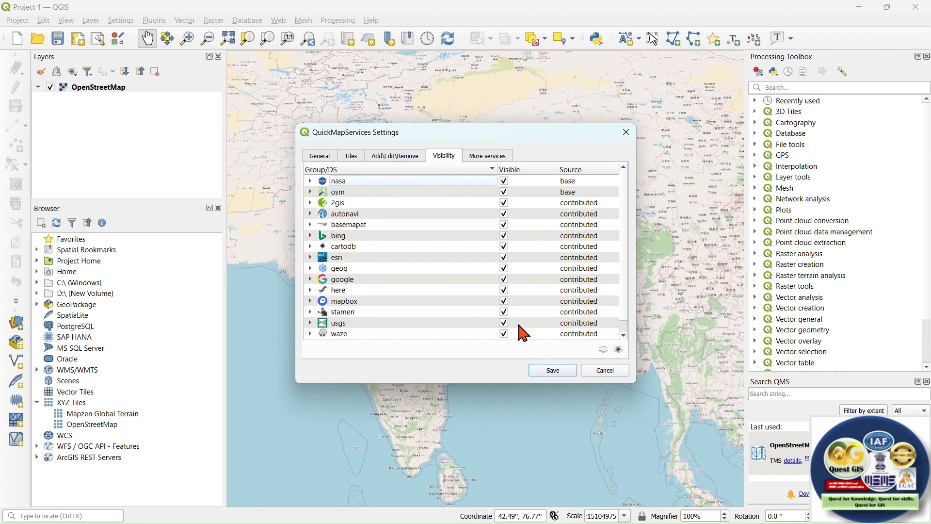
left_click(553, 373)
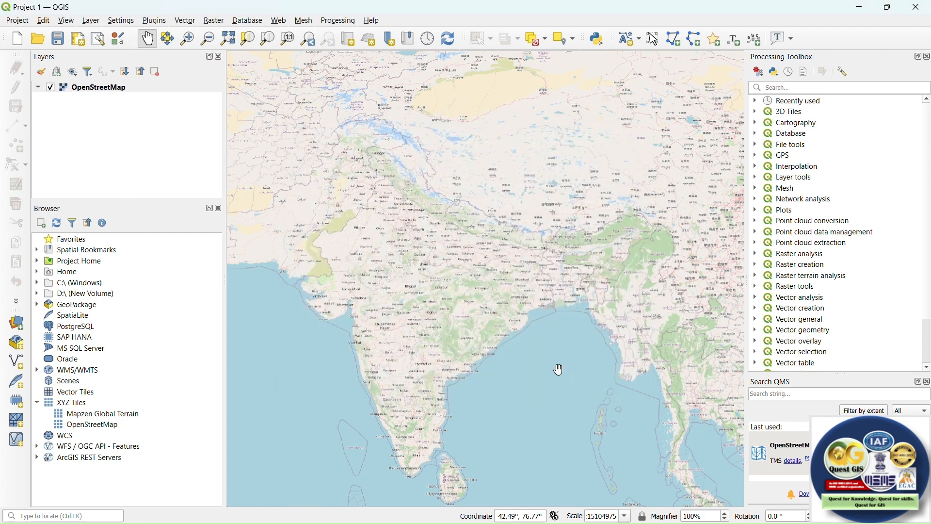
- Add the Google Satellite basemap from QuickMapServices and inspect its imagery over India and the Himalayas
left_click(280, 22)
mouse_move(303, 50)
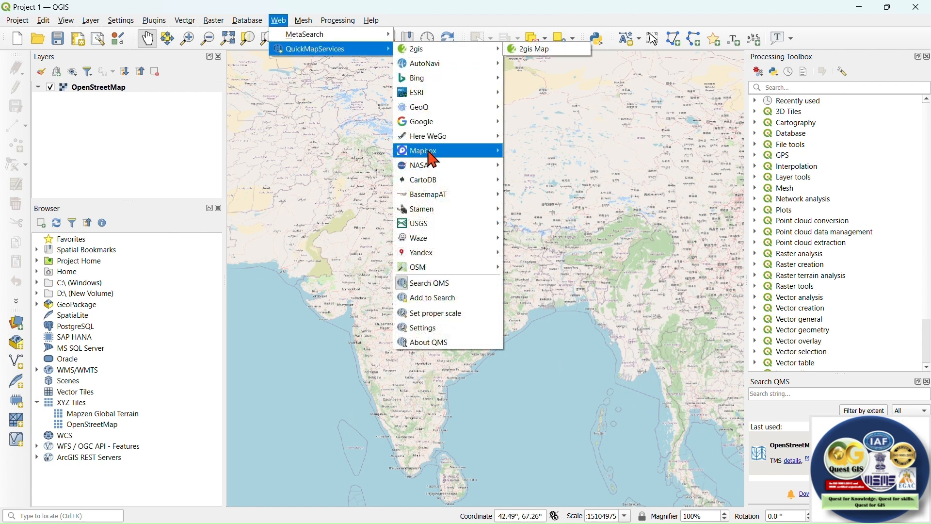
mouse_move(437, 269)
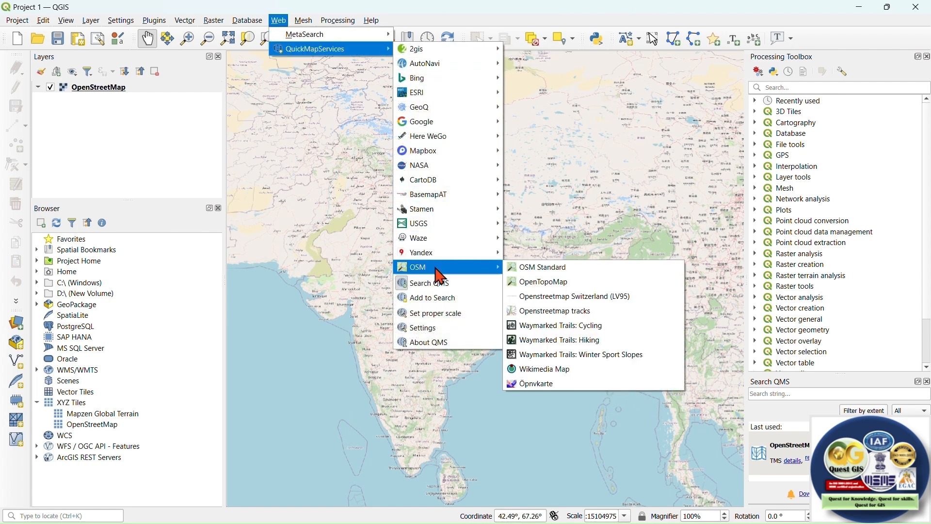
mouse_move(446, 67)
mouse_move(474, 125)
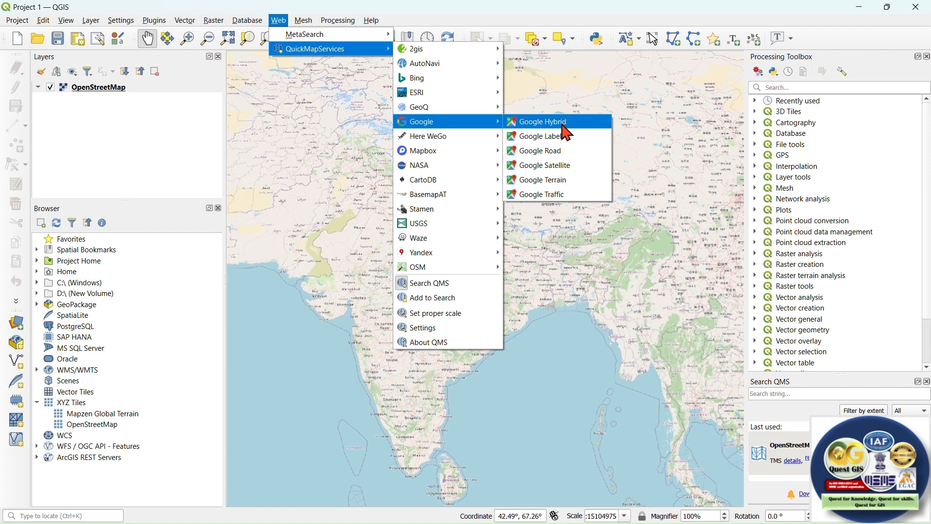
left_click(581, 171)
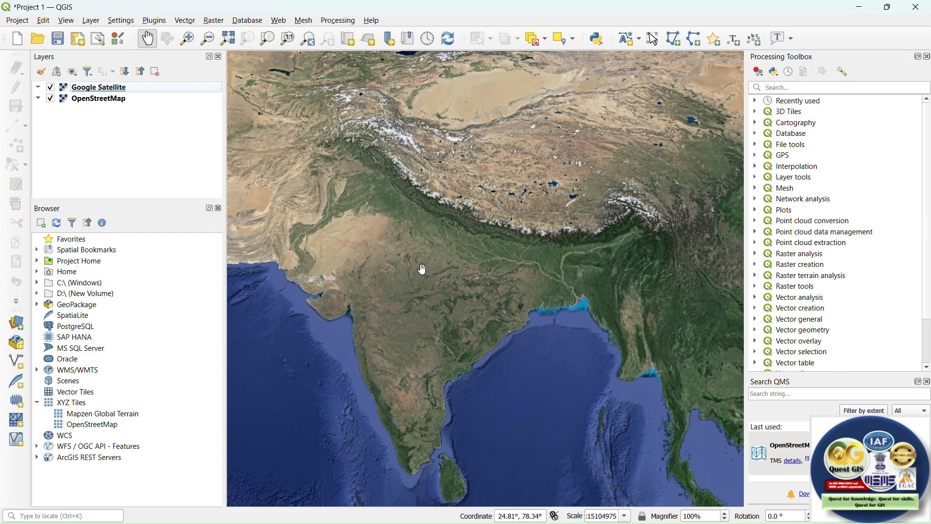
left_click_drag(432, 214, 452, 237)
scroll(452, 237, "up", 2)
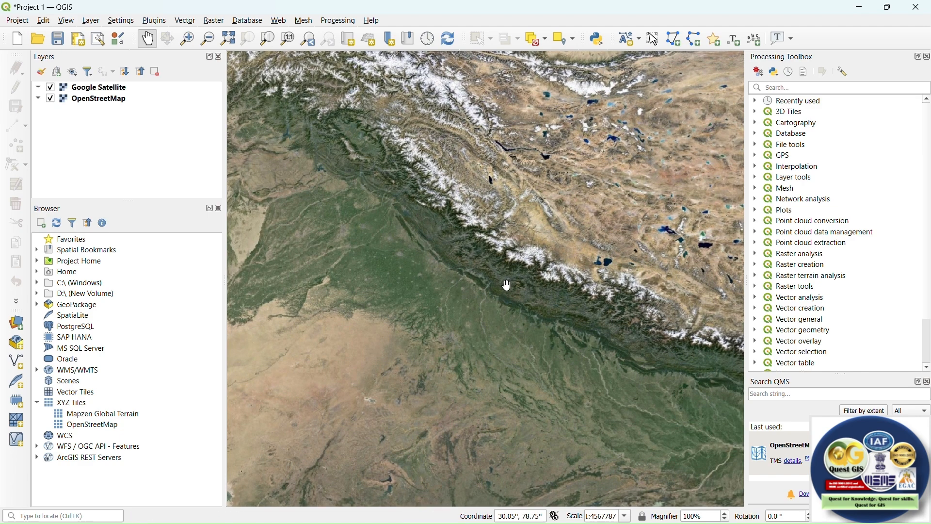
scroll(507, 285, "down", 2)
left_click_drag(547, 352, 519, 290)
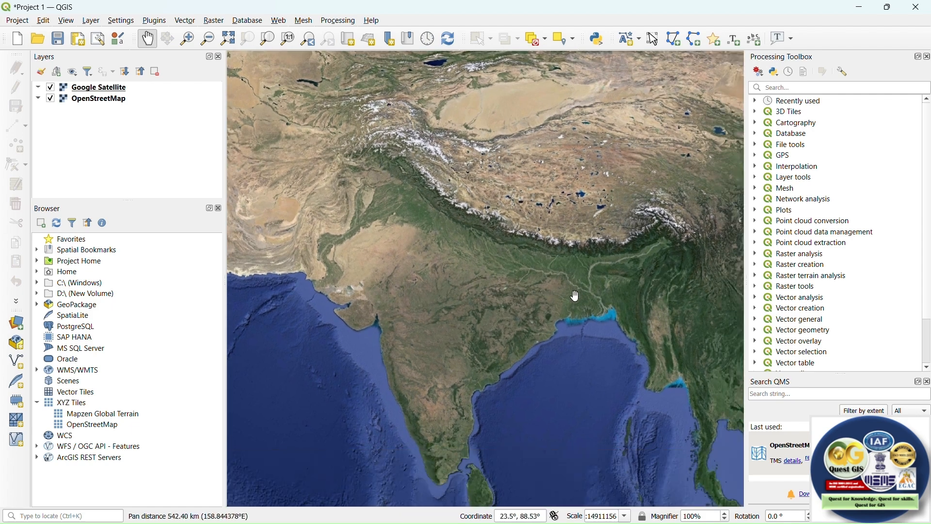
- Hide the Google Satellite layer and examine the OpenStreetMap layer in detail around central New Delhi
left_click(50, 87)
left_click(101, 99)
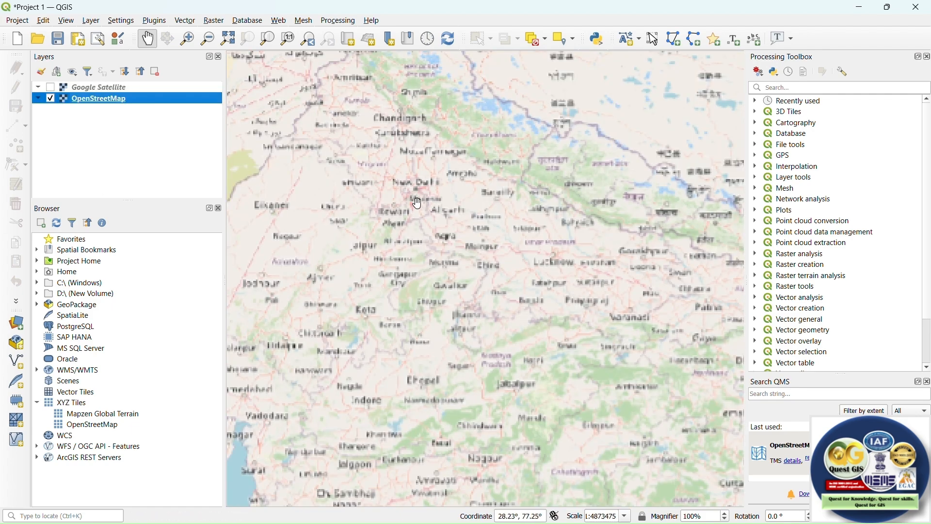
scroll(417, 202, "up", 2)
scroll(417, 180, "up", 2)
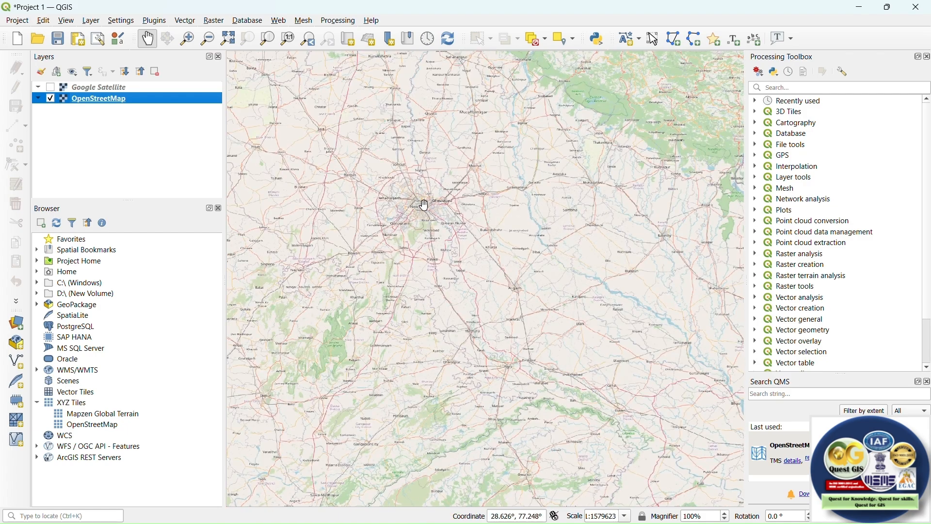
scroll(423, 205, "up", 3)
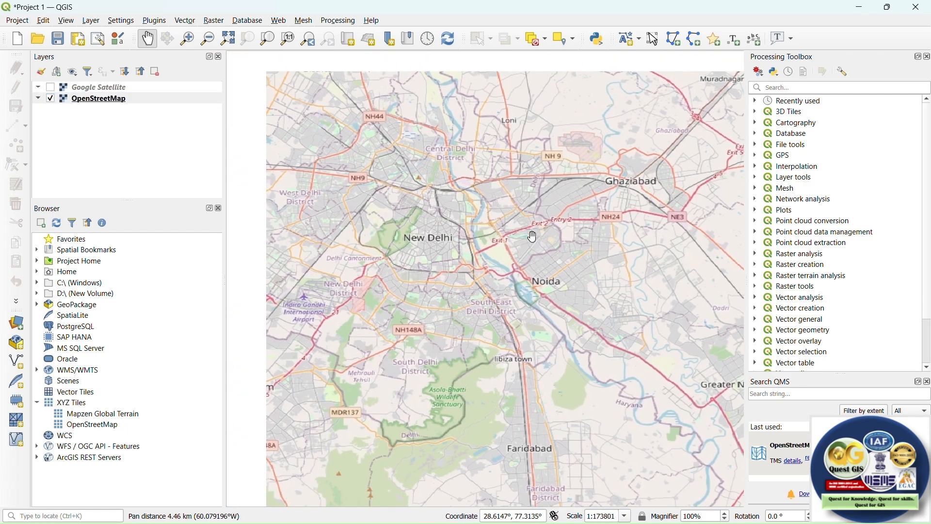
left_click_drag(493, 220, 473, 253)
scroll(526, 234, "up", 2)
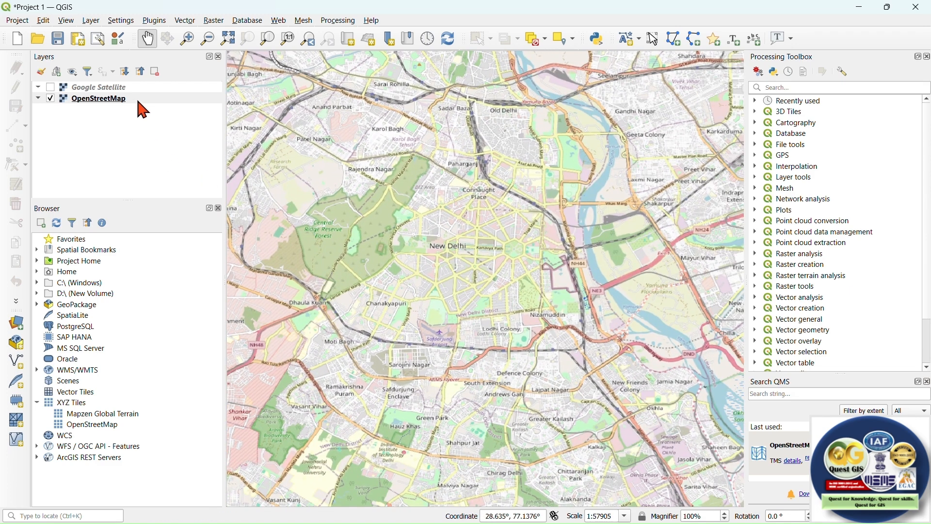
left_click_drag(532, 222, 501, 248)
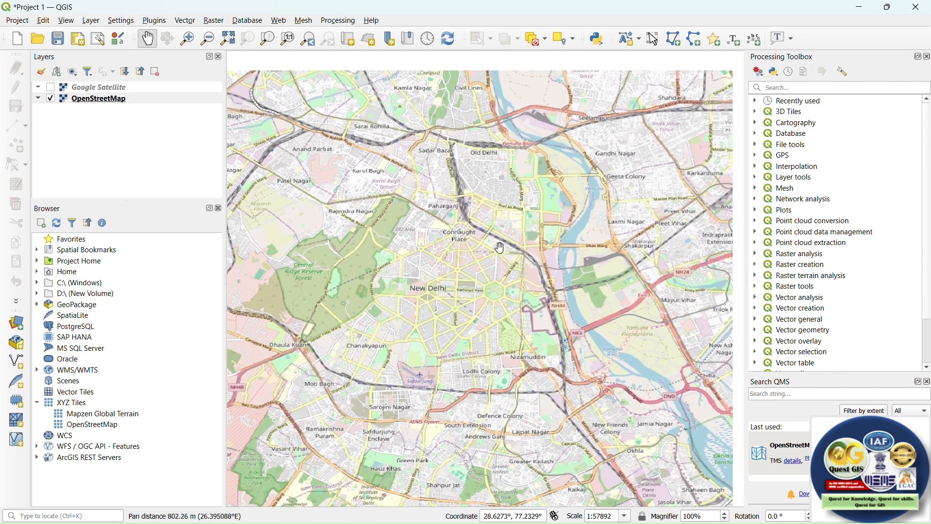
scroll(467, 233, "up", 3)
left_click_drag(517, 218, 523, 208)
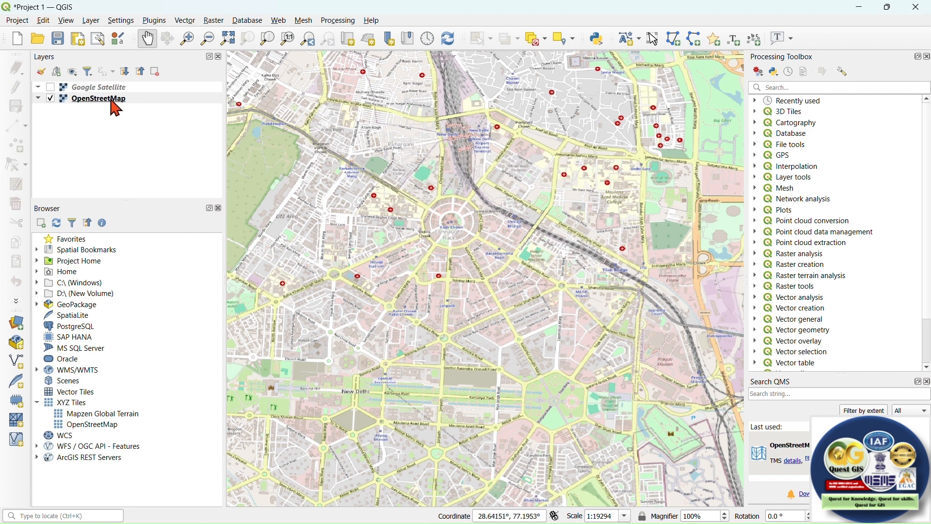
- Reopen the plugin manager and replace the old search term with "quickosm"
left_click(156, 21)
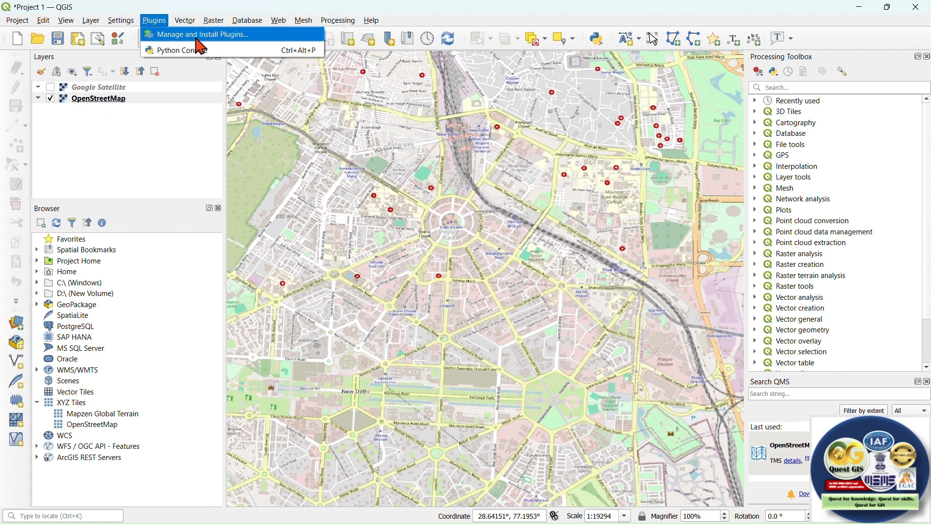
key("Escape")
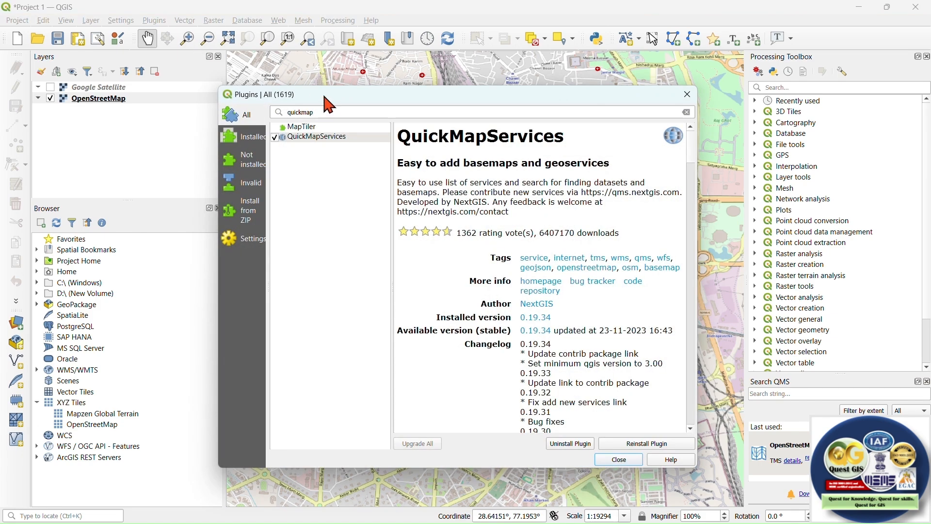
left_click_drag(322, 114, 272, 111)
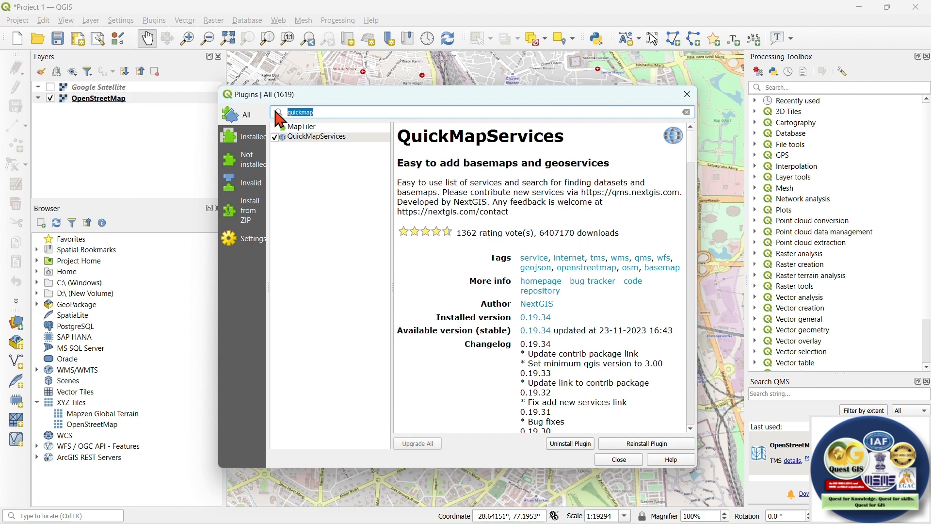
left_click(276, 114)
key("Delete")
key("Delete")
key("Delete")
key("Delete")
key("Delete")
type("qui")
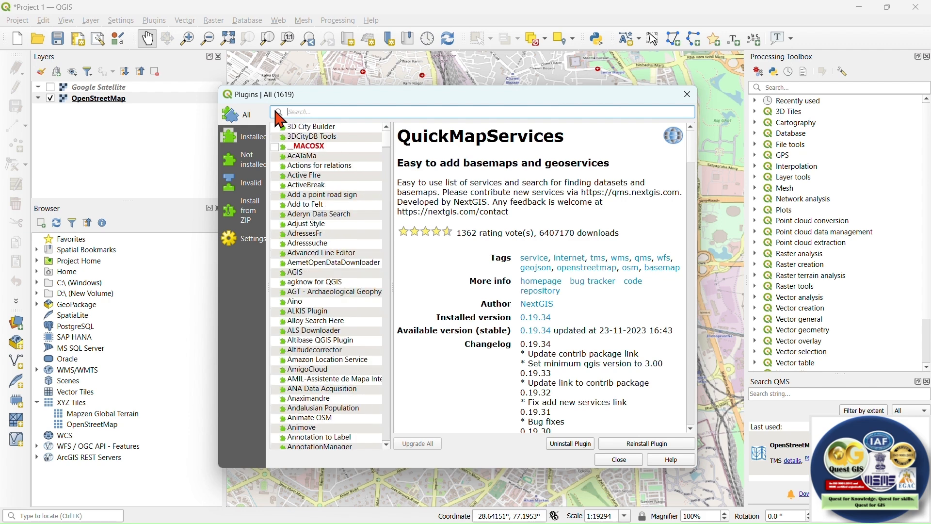
type("ckosm")
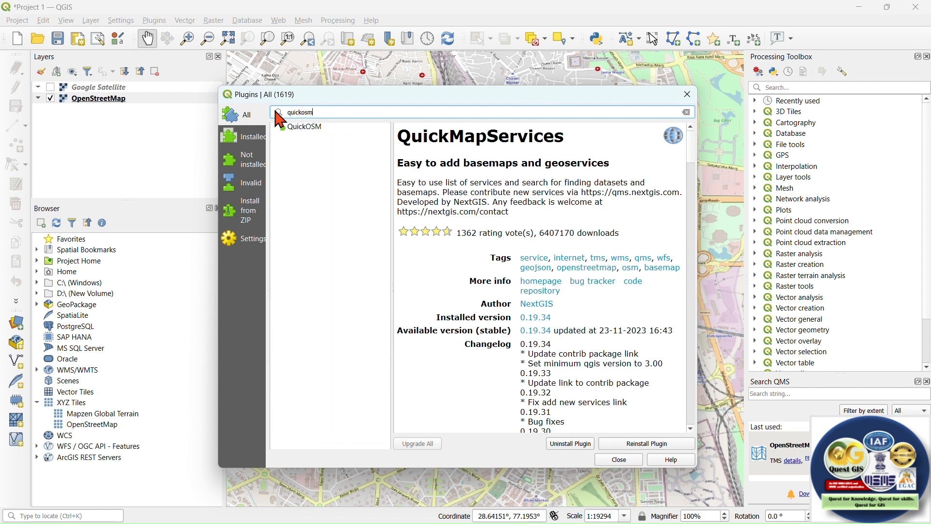
- Install the QuickOSM plugin and close the plugin manager
left_click(318, 128)
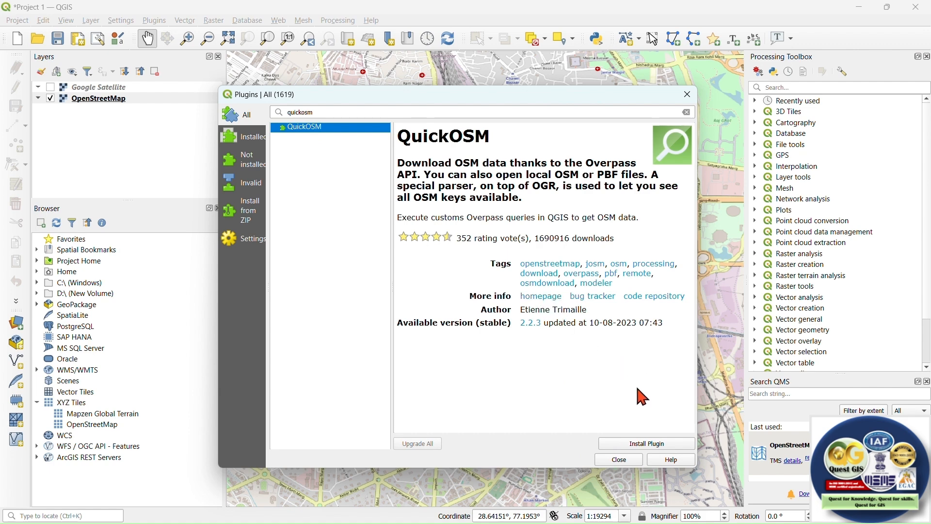
left_click(650, 443)
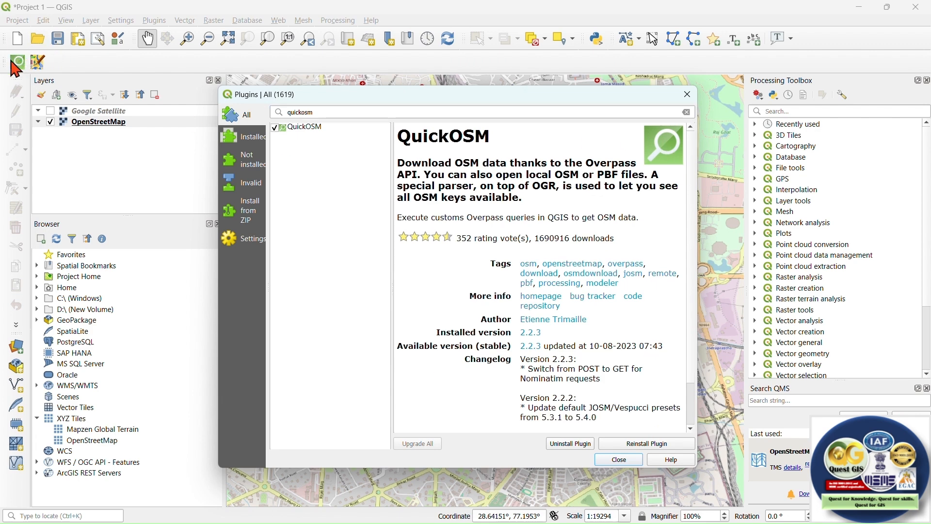
left_click(690, 95)
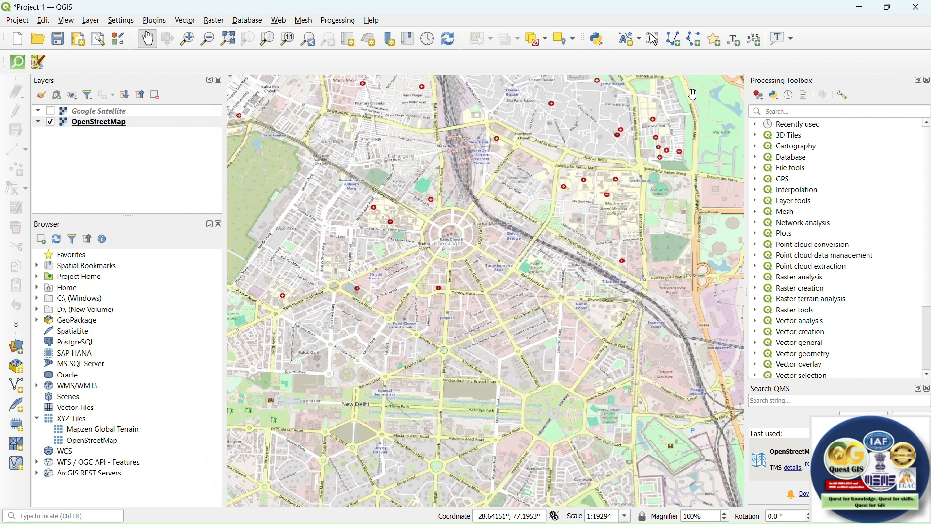
- Open the QuickOSM dialog, show its About page and copy the link to QuickOSM's website
left_click(16, 64)
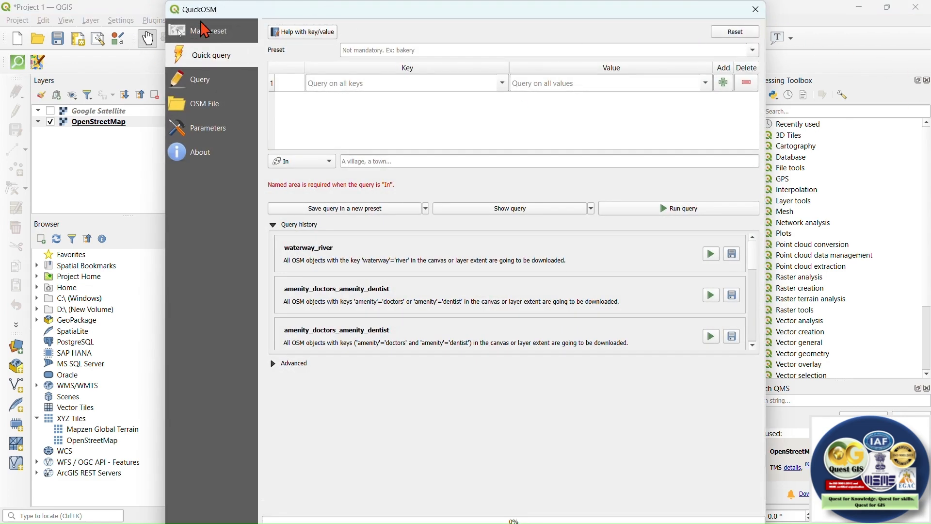
left_click_drag(237, 11, 341, 80)
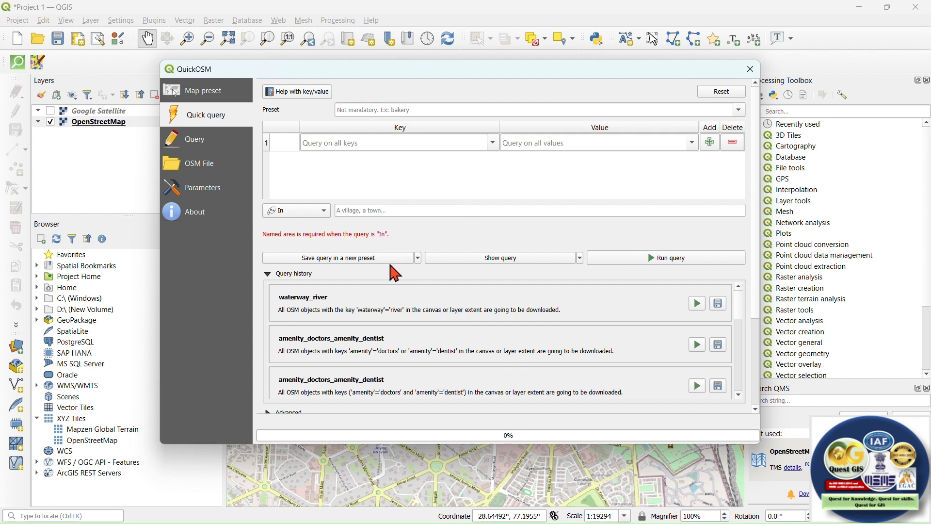
left_click(212, 206)
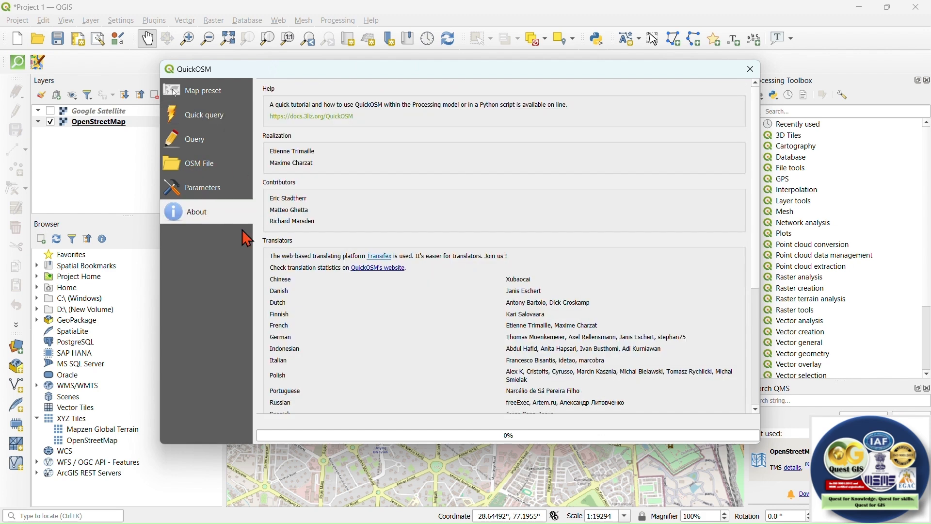
right_click(379, 278)
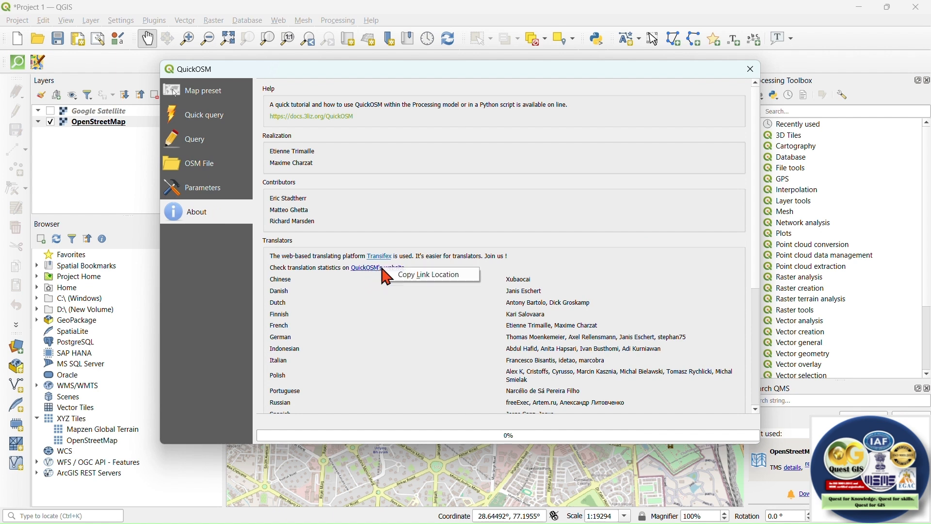
left_click(417, 281)
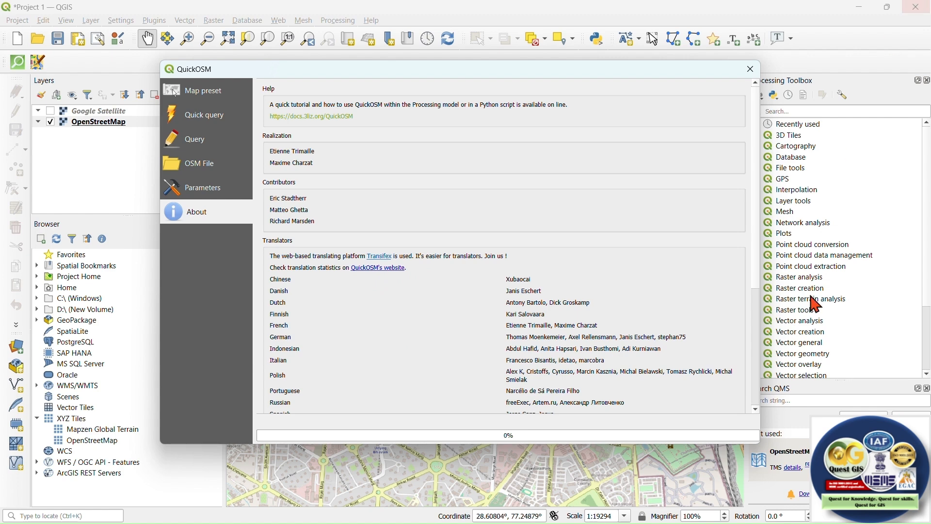
key("super")
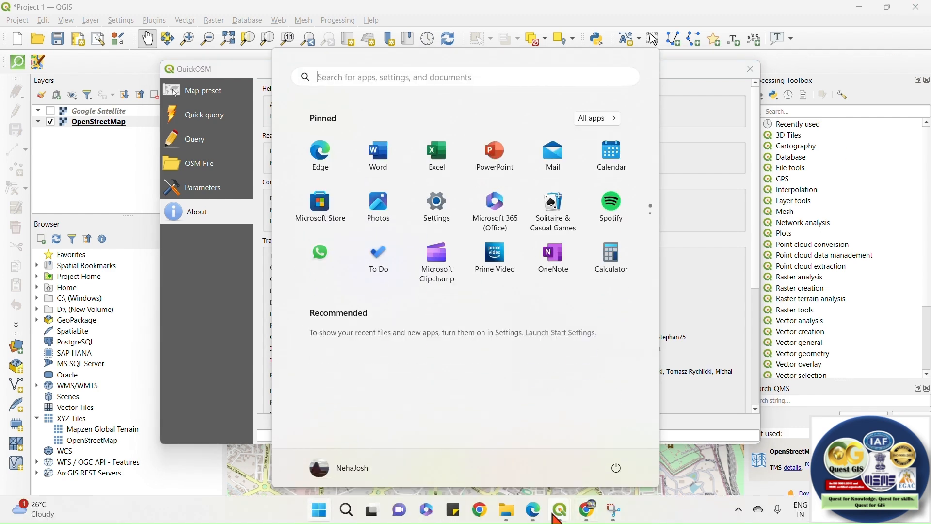
mouse_move(588, 507)
left_click(509, 451)
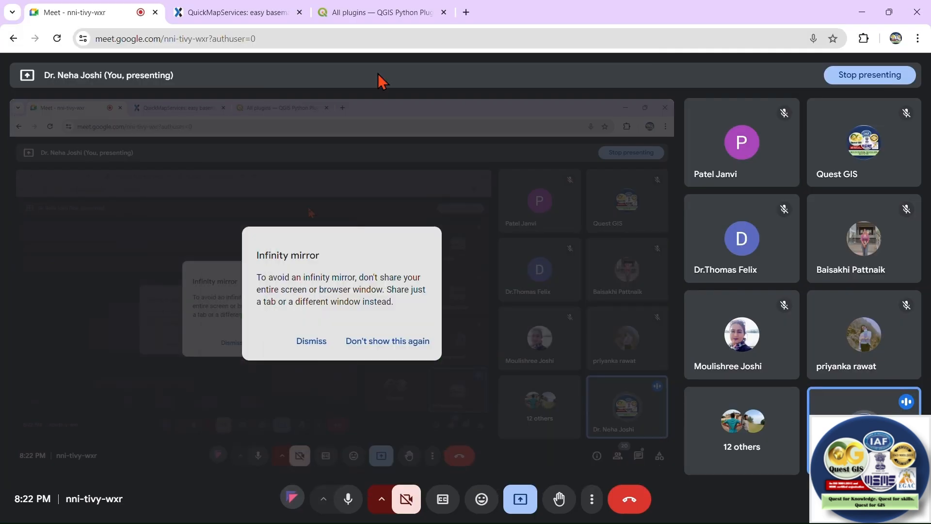
left_click(243, 14)
left_click(204, 38)
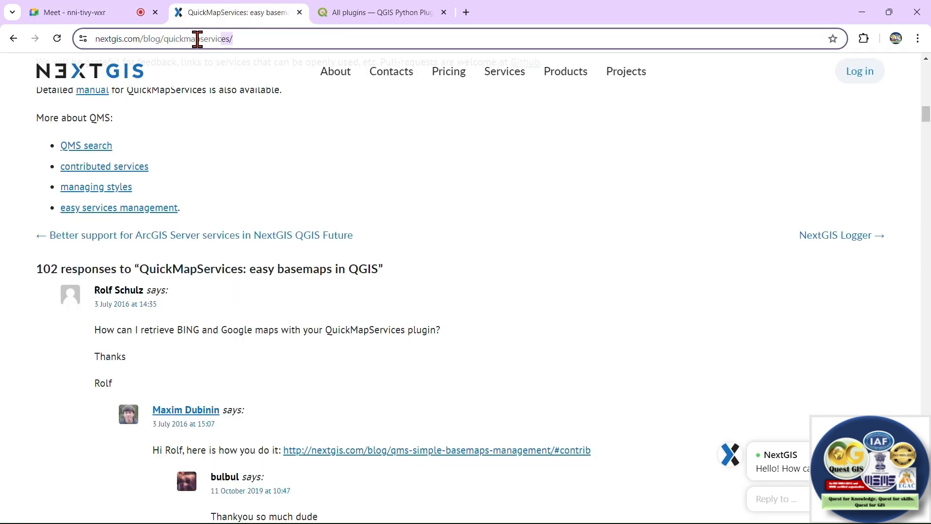
type("https://docs.3liz.org/QuickOSM/translation-stats/")
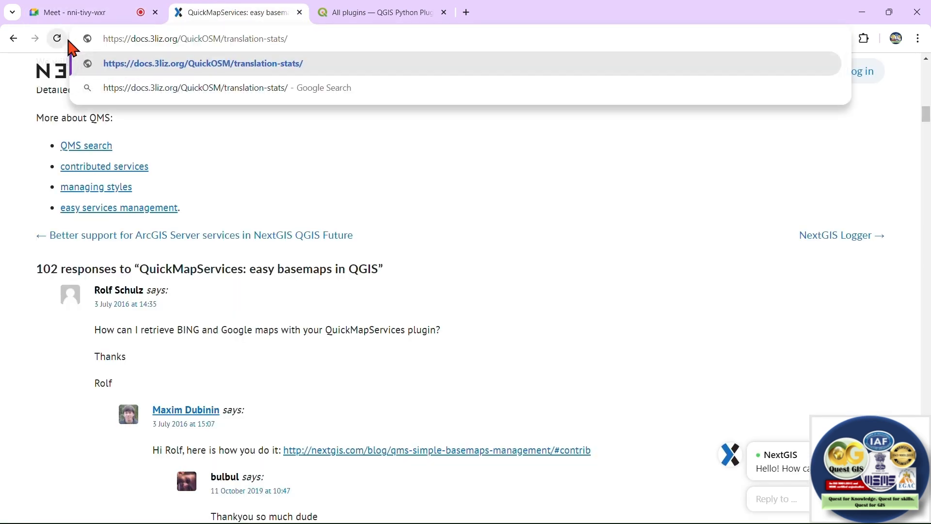
key("Return")
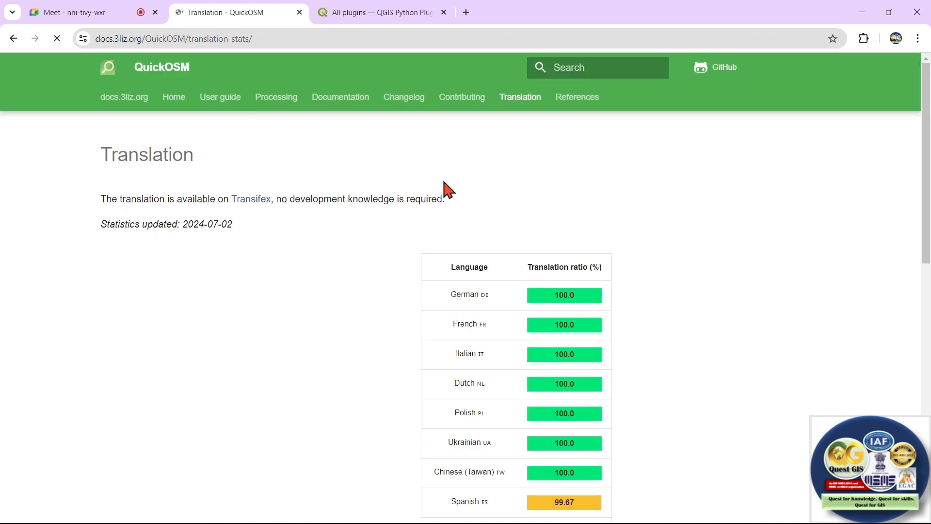
- Go to the QuickOSM documentation home page and read it down to the Getting help section
left_click(175, 103)
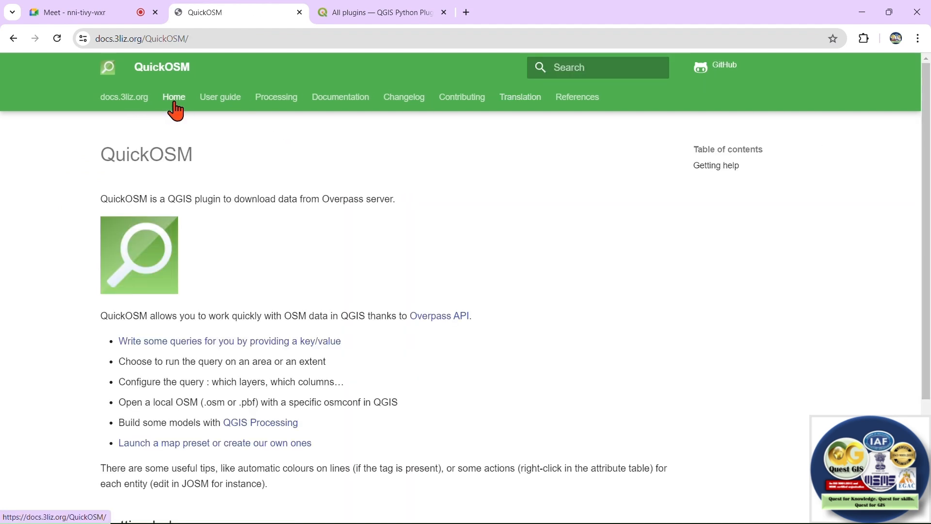
scroll(545, 291, "down", 1)
scroll(544, 292, "down", 3)
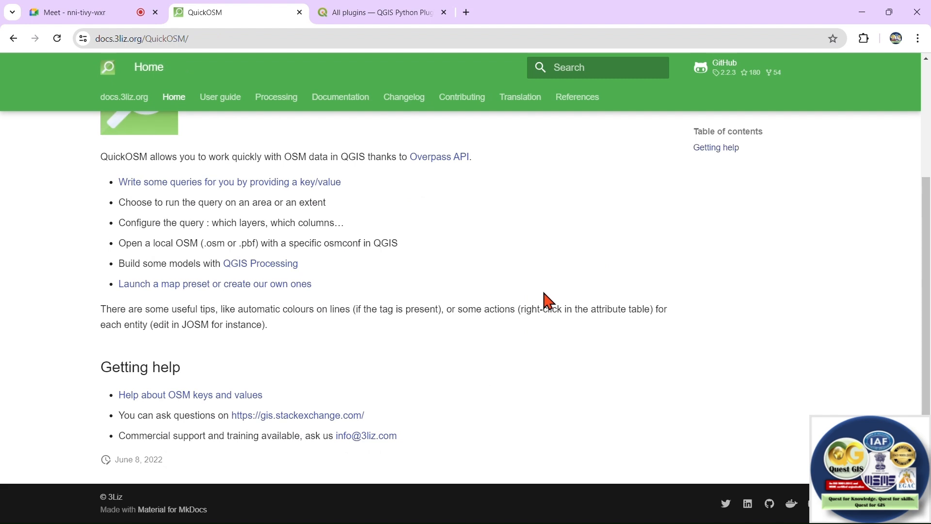
- Open the help about OSM keys and values in a new tab and review the contents list of Map features
right_click(208, 397)
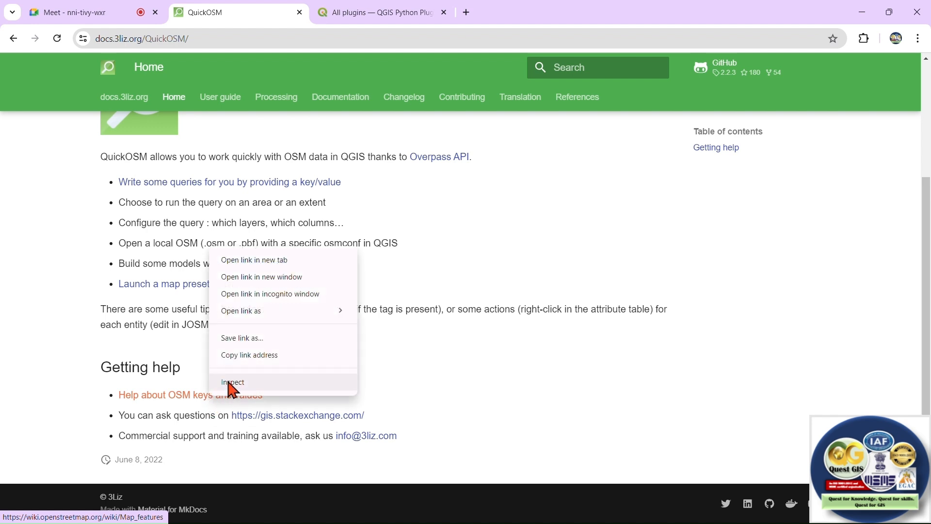
left_click(260, 265)
left_click(334, 15)
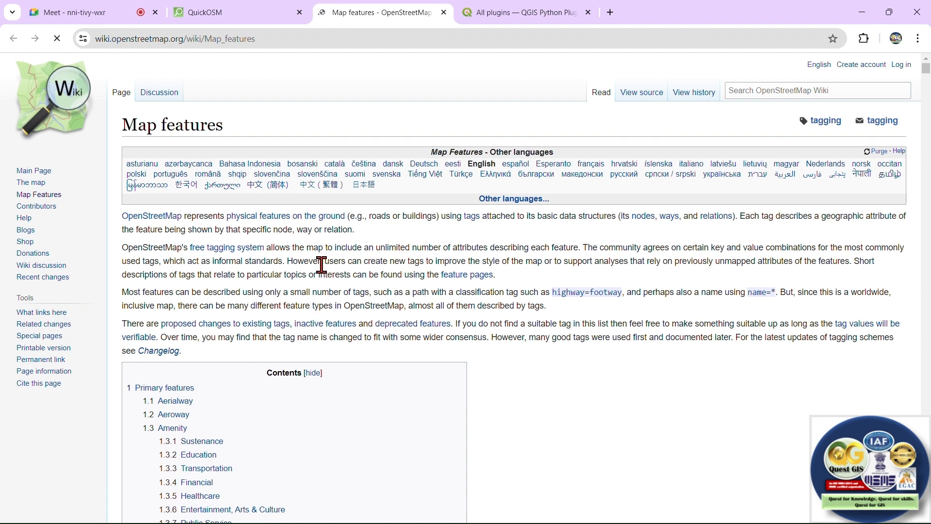
scroll(347, 364, "down", 2)
scroll(345, 352, "up", 1)
scroll(339, 341, "down", 2)
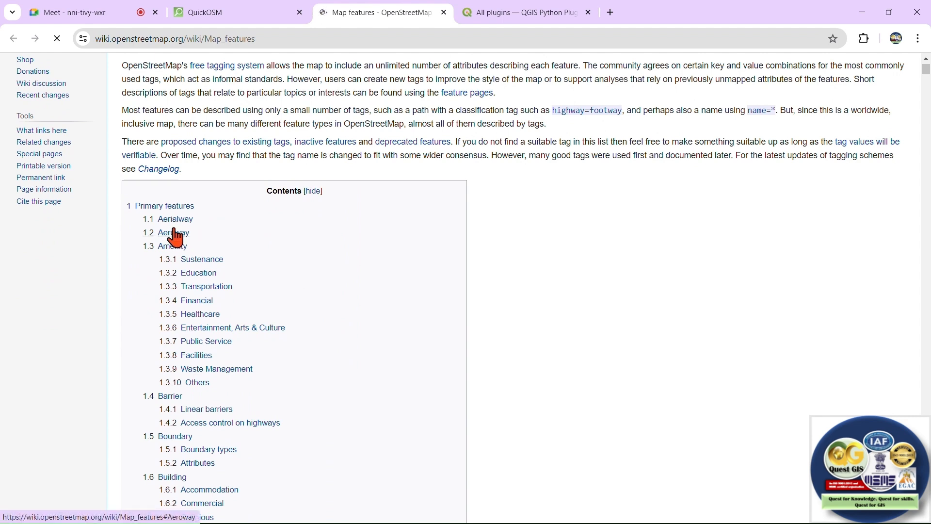
- Open the Healthcare section of Map features and go up to the Amenity table to highlight its Key and Value headings
scroll(311, 270, "down", 1)
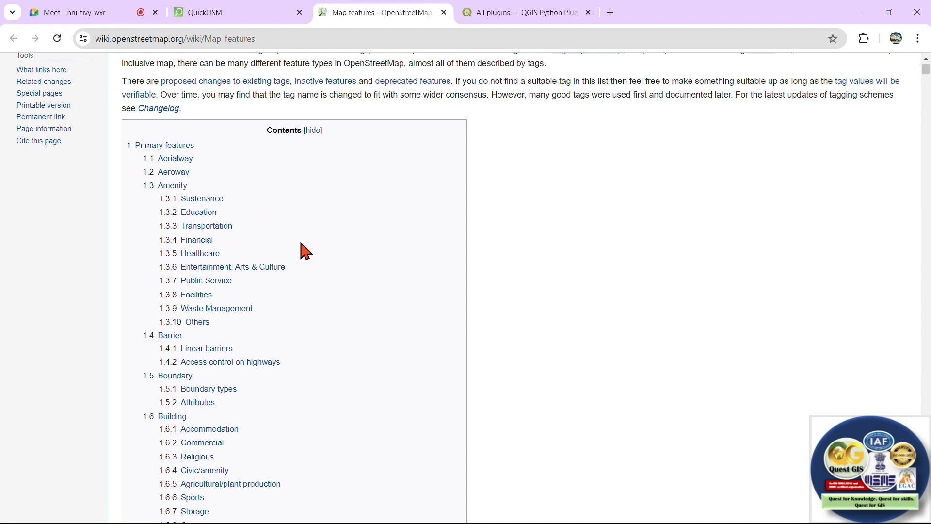
left_click(203, 257)
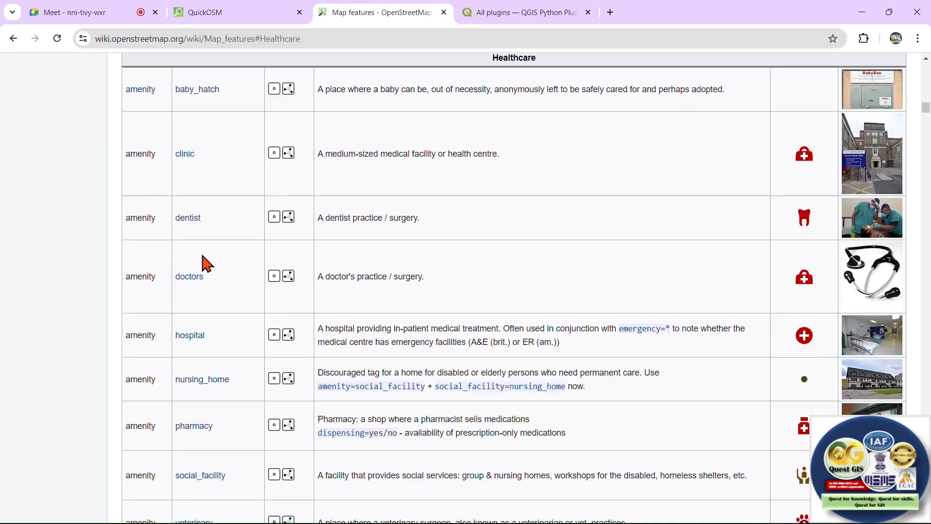
scroll(202, 255, "up", 1)
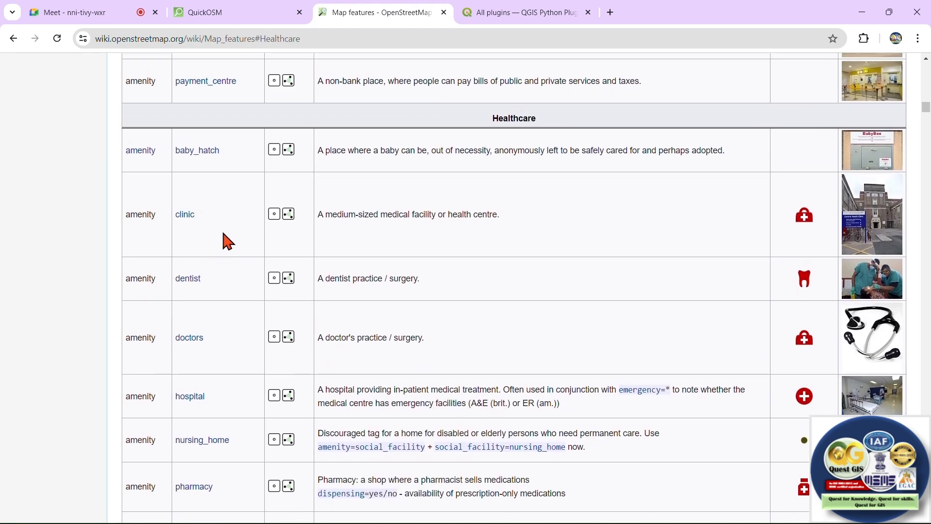
scroll(224, 240, "up", 10)
scroll(227, 241, "up", 20)
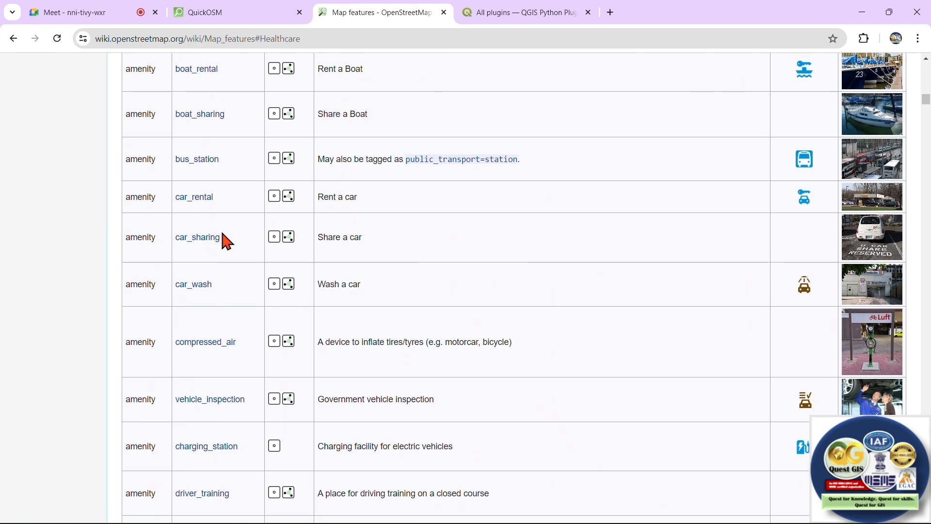
scroll(227, 241, "up", 20)
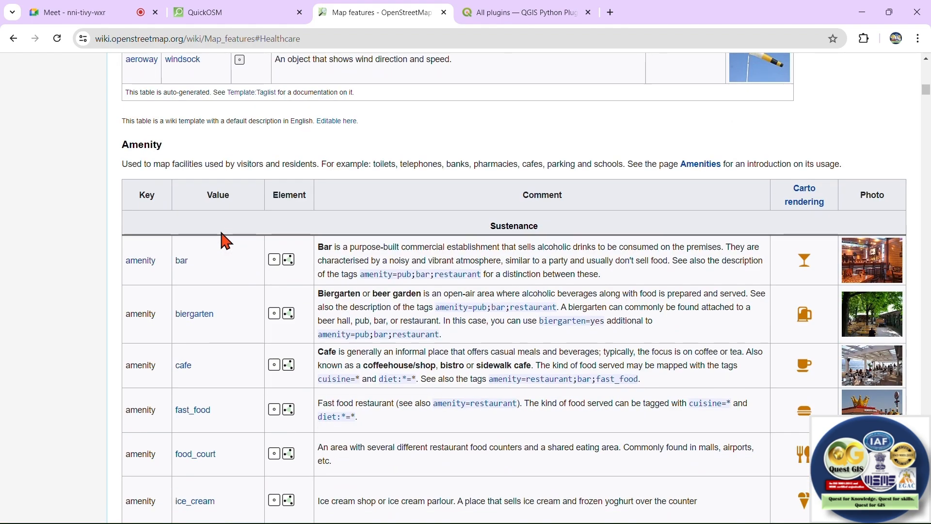
left_click_drag(161, 194, 137, 200)
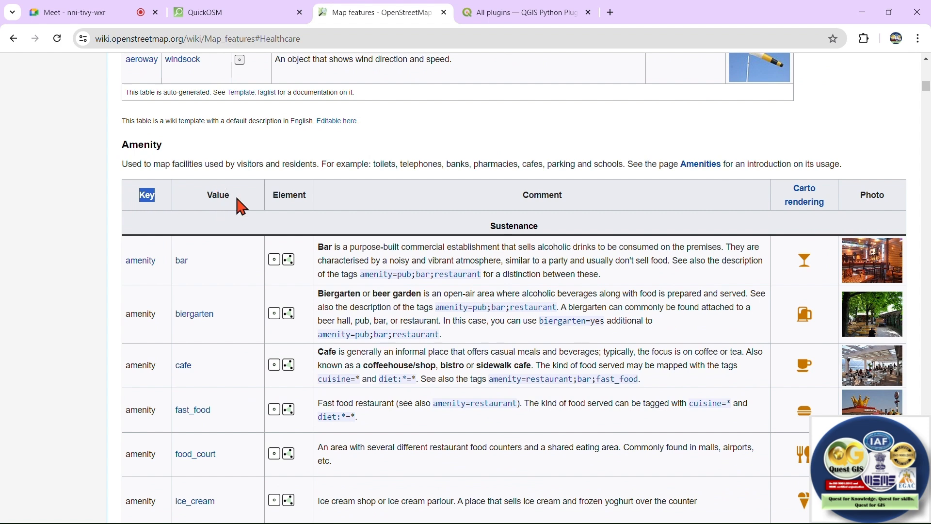
left_click_drag(235, 205, 200, 196)
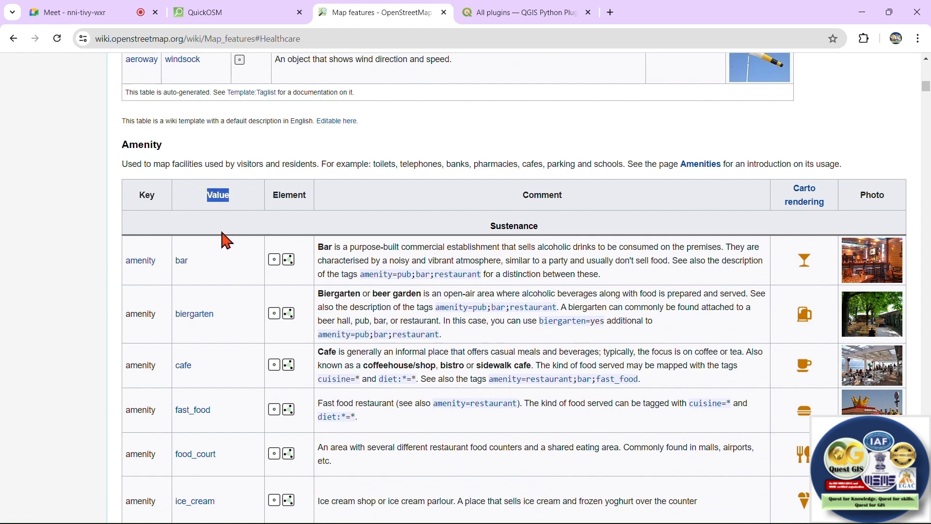
- Return to the Healthcare rows of the Amenity table and highlight the key of the doctors entry
scroll(227, 240, "down", 20)
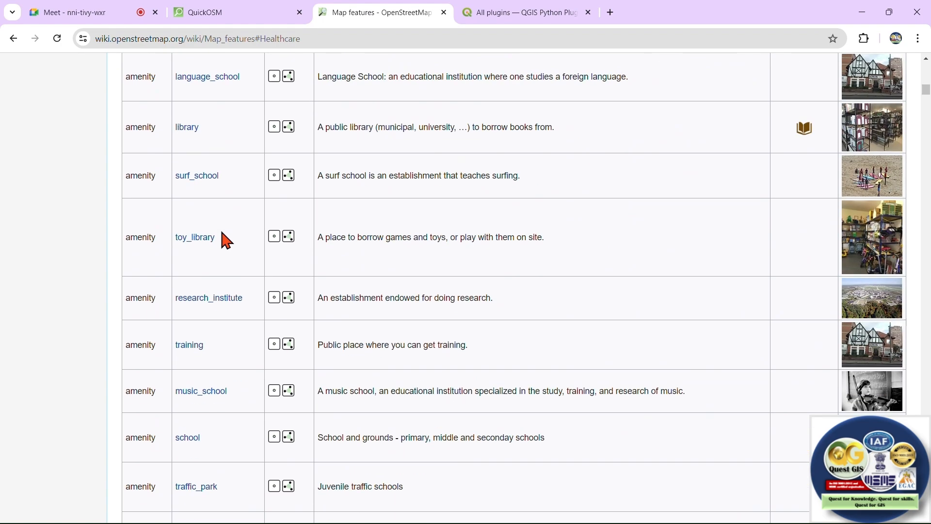
scroll(227, 240, "down", 20)
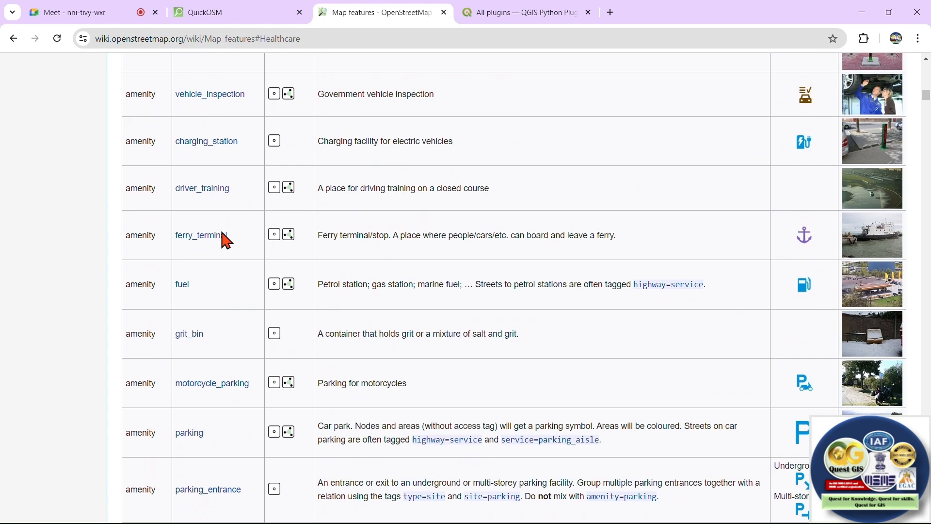
scroll(227, 240, "down", 10)
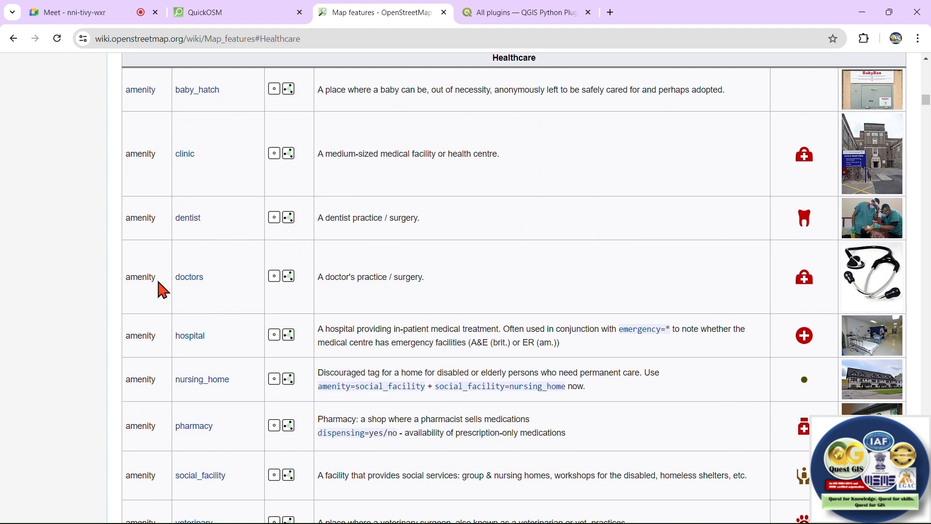
left_click_drag(155, 278, 126, 278)
left_click(127, 279)
- Switch to the QuickOSM dialog in QGIS and set the quick query's key to amenity
key("super")
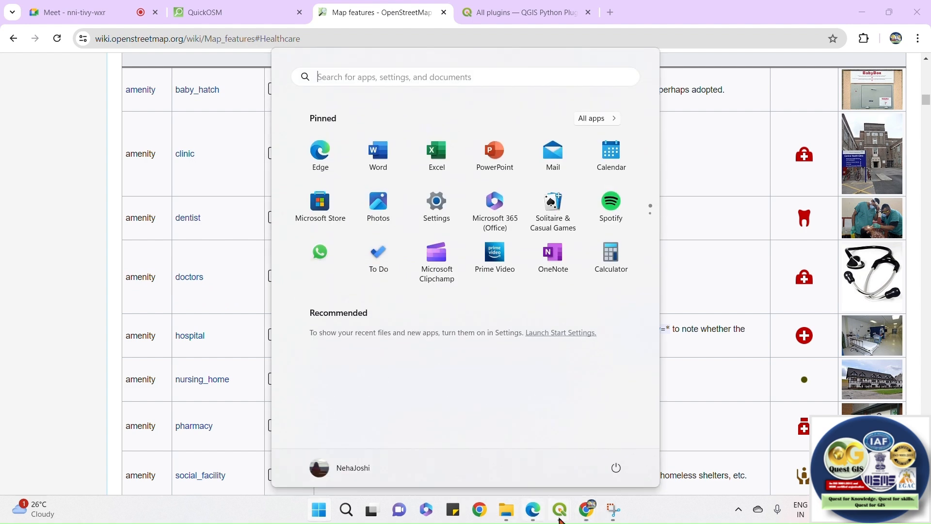
mouse_move(560, 509)
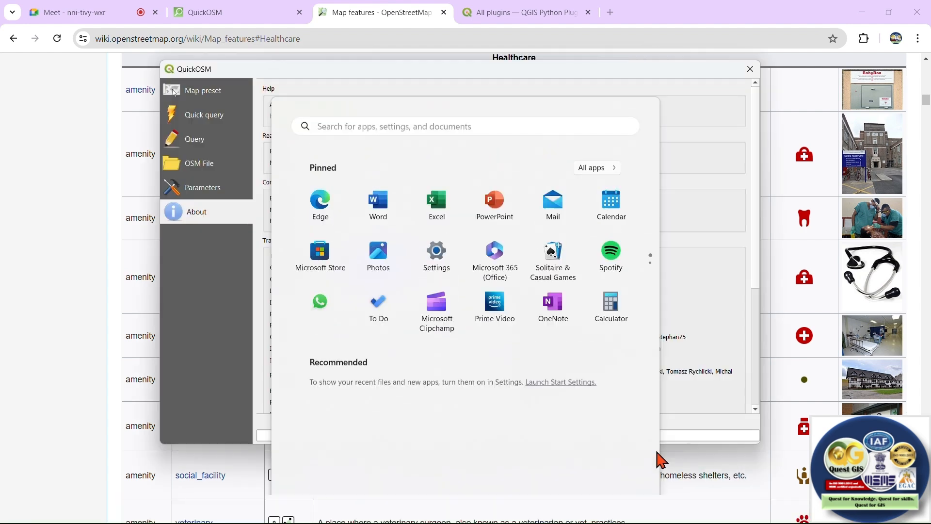
left_click(656, 459)
left_click(218, 118)
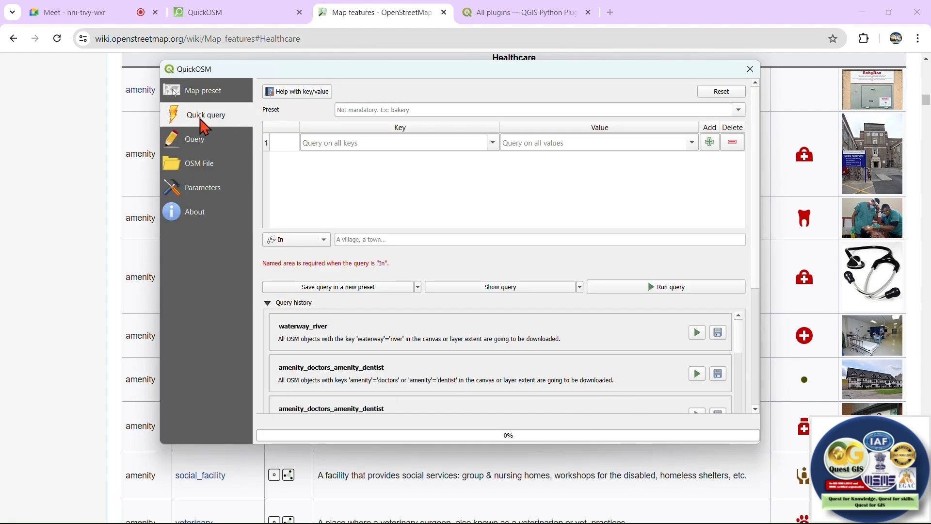
left_click(359, 147)
type("amenity")
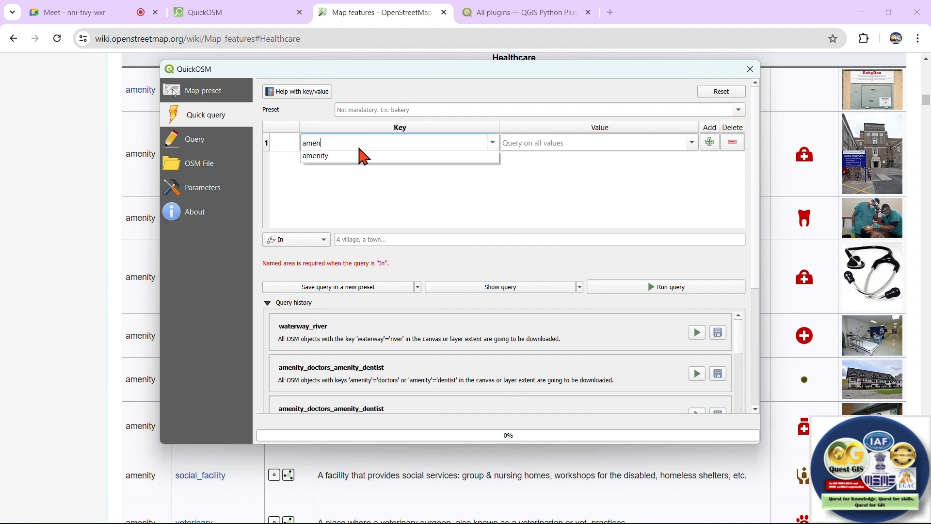
left_click(336, 159)
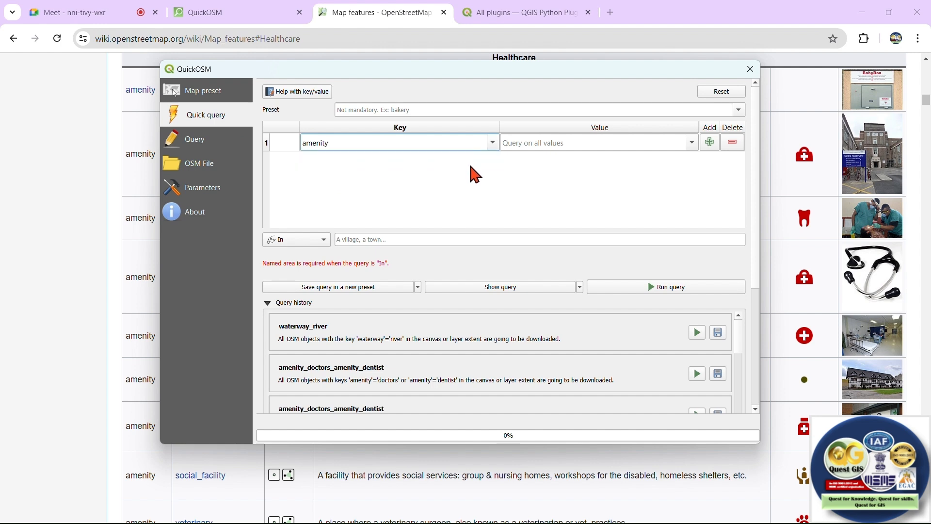
- Browse the available OSM keys as far as healthcare and close the list, keeping amenity as the key
left_click(494, 143)
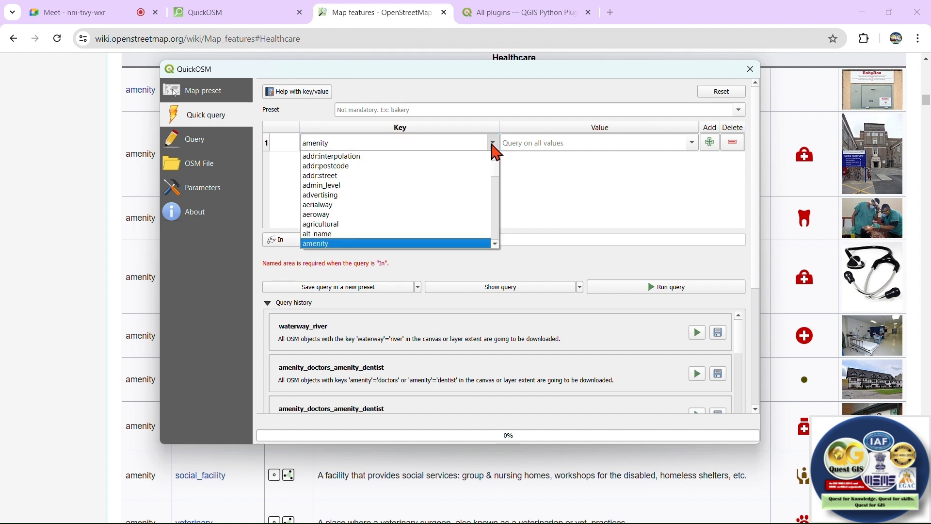
scroll(413, 203, "down", 10)
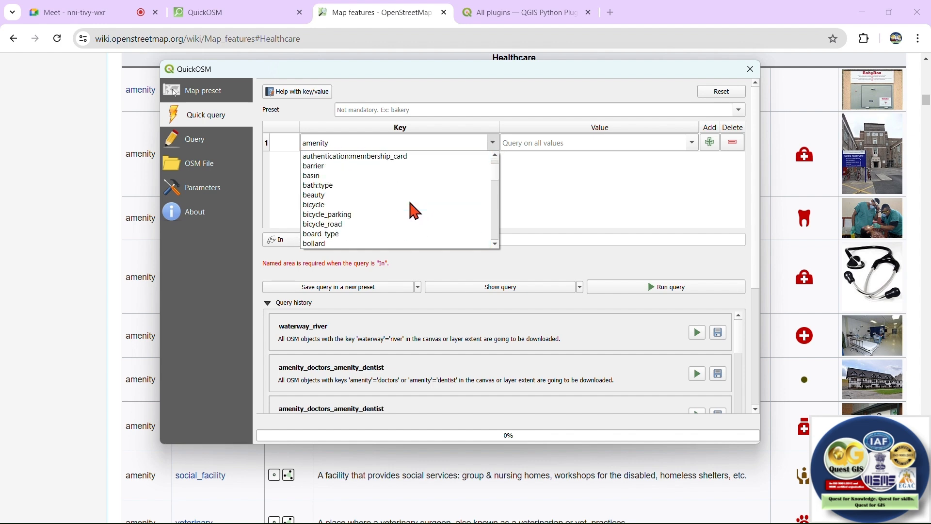
scroll(410, 204, "down", 12)
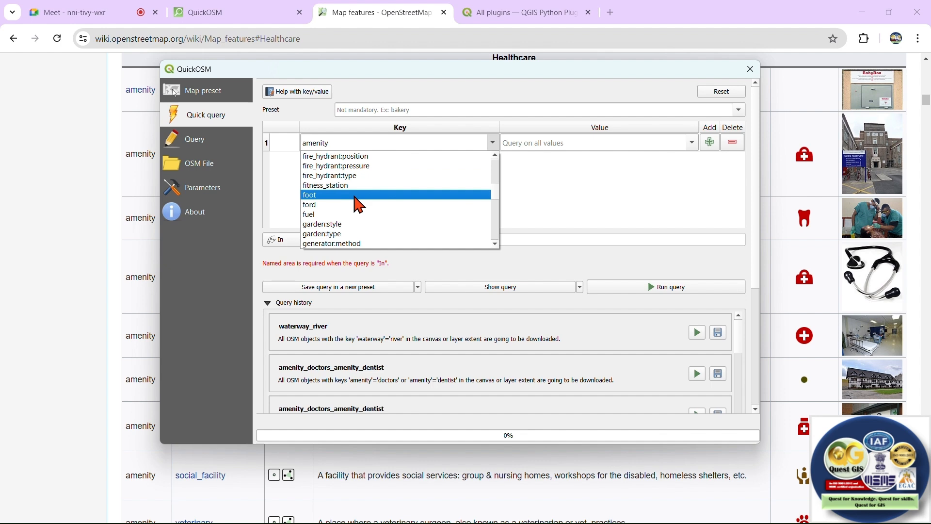
scroll(363, 200, "down", 4)
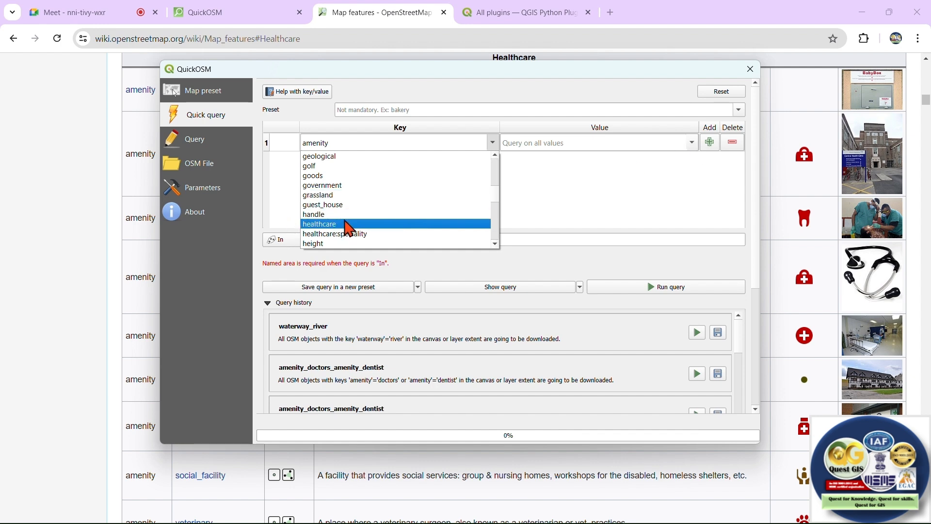
left_click(574, 189)
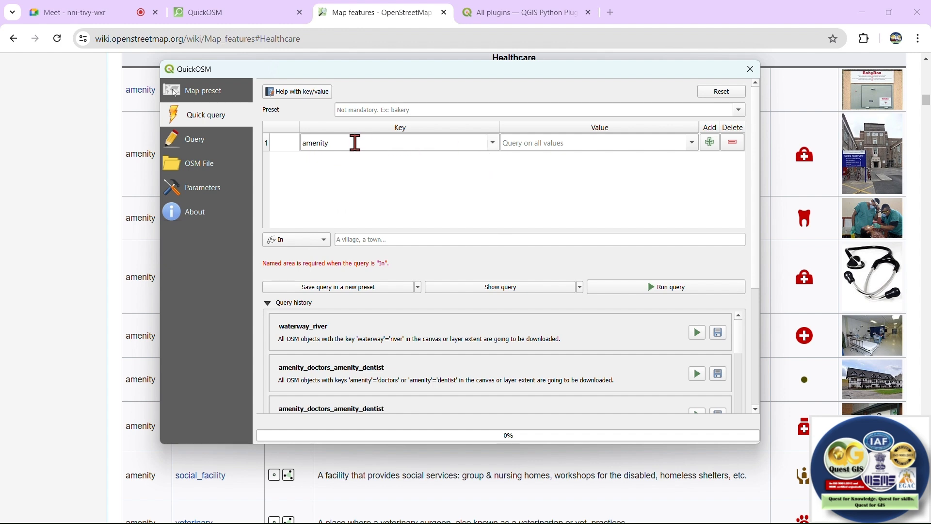
- Review the values available for the amenity key and set the query's value to doctors
left_click_drag(354, 141, 292, 141)
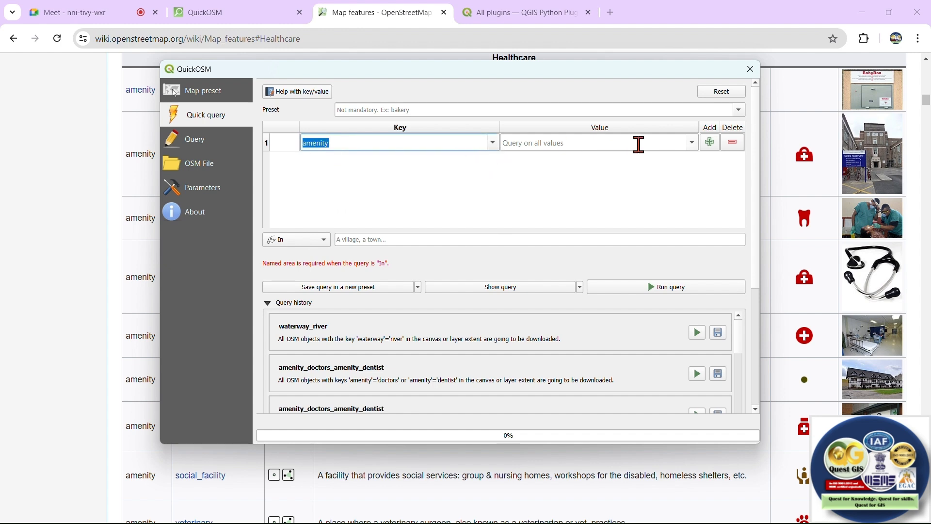
left_click(693, 143)
scroll(606, 212, "down", 5)
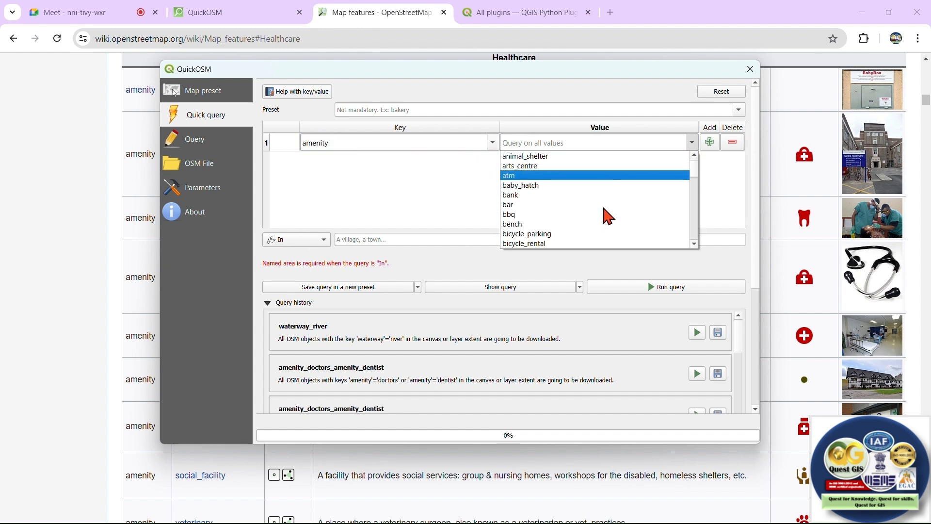
scroll(610, 214, "down", 3)
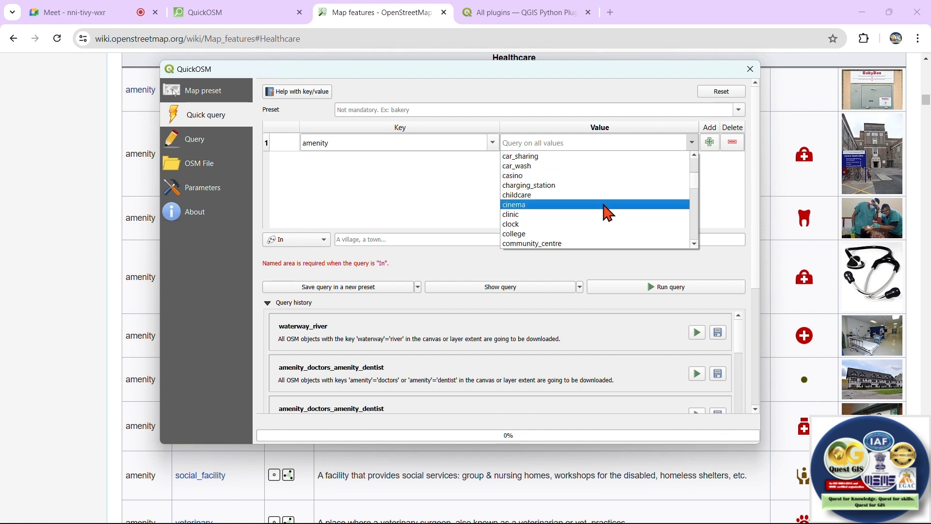
scroll(610, 212, "down", 4)
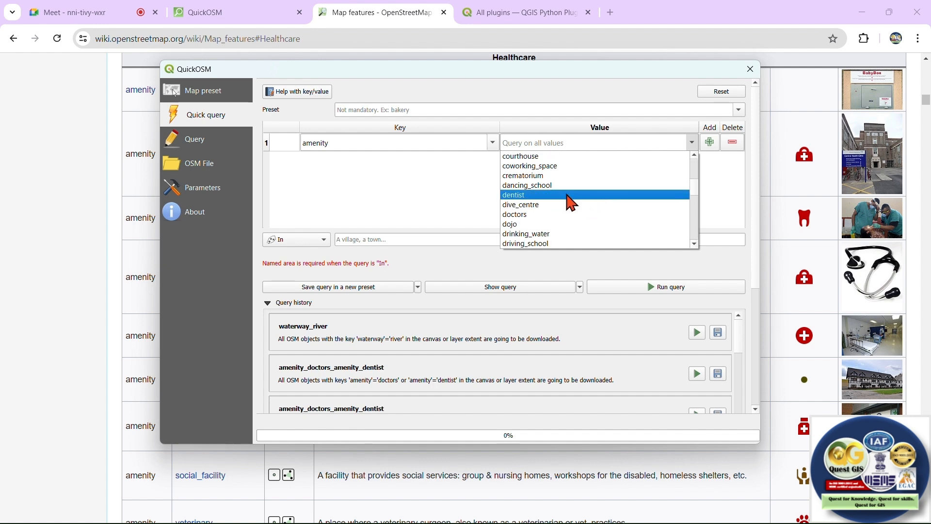
left_click(551, 214)
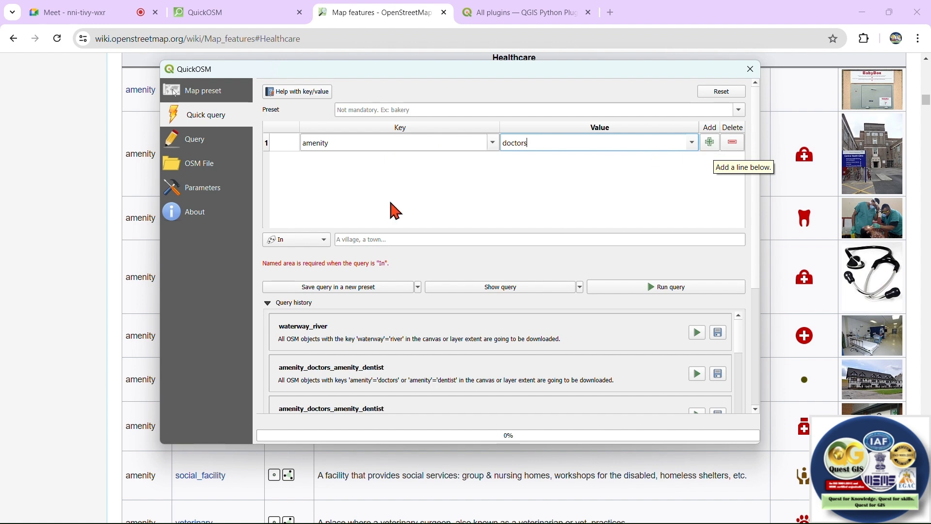
- Look over the query's area options and bring the QGIS project window with its map canvas to the front
left_click(325, 241)
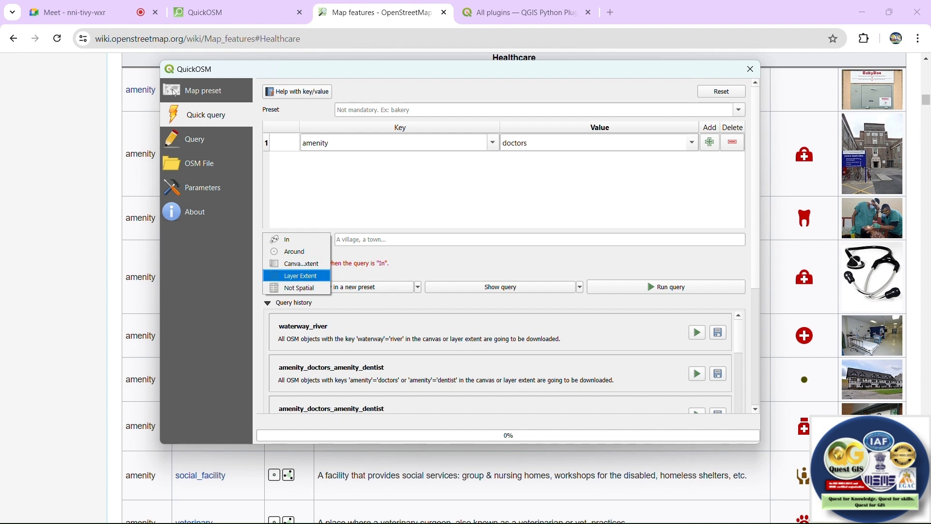
key("super")
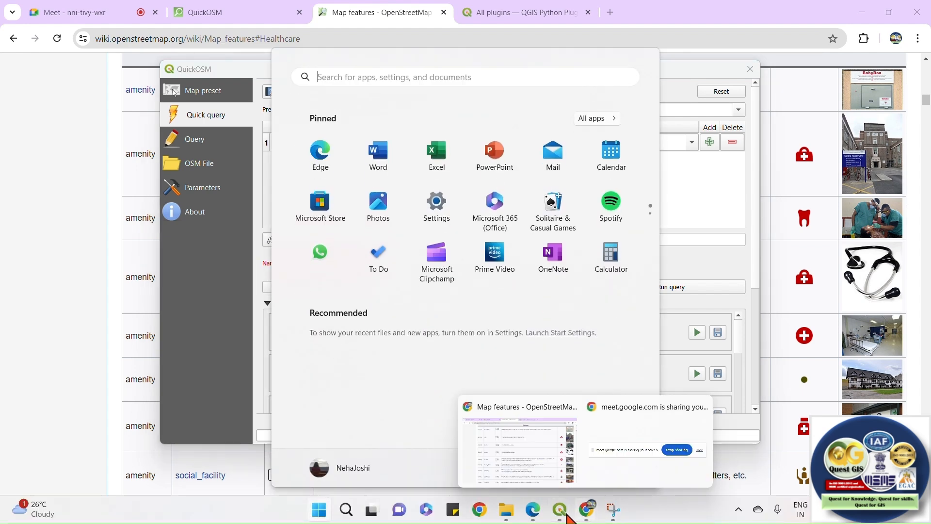
mouse_move(564, 515)
left_click(486, 468)
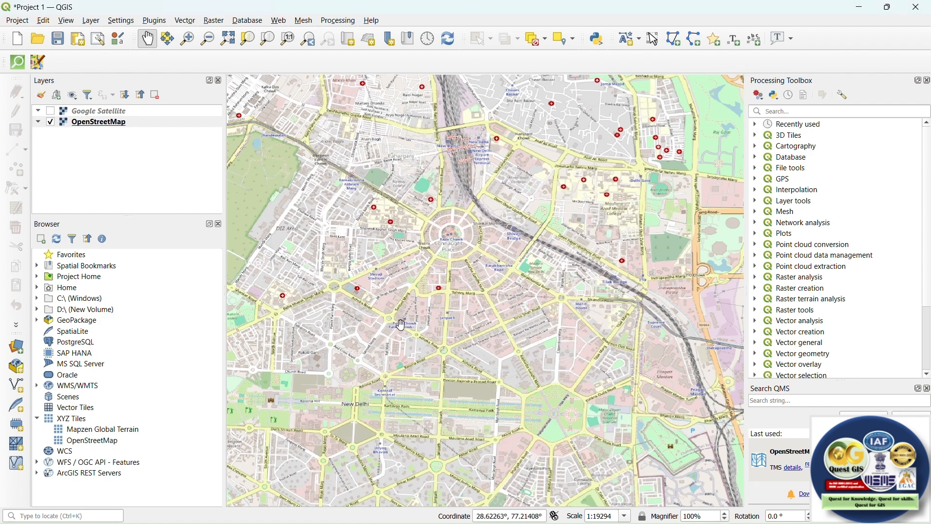
- Bring the QuickOSM dialog back over the map and set the query area to Canvas Extent
key("super")
mouse_move(561, 509)
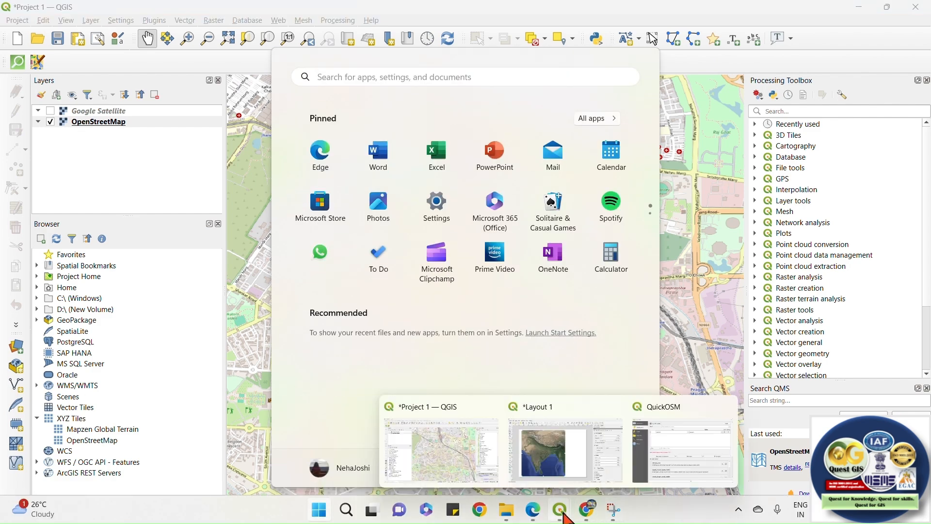
left_click(662, 465)
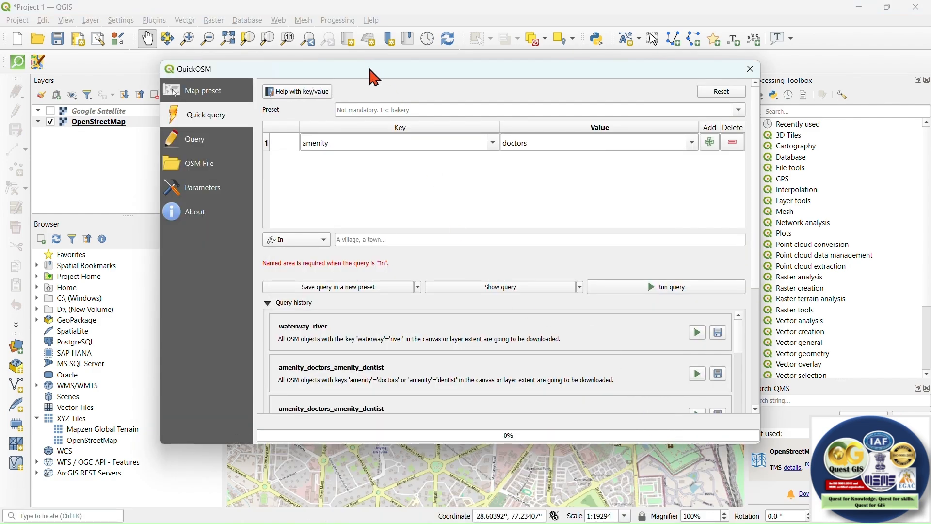
left_click(321, 241)
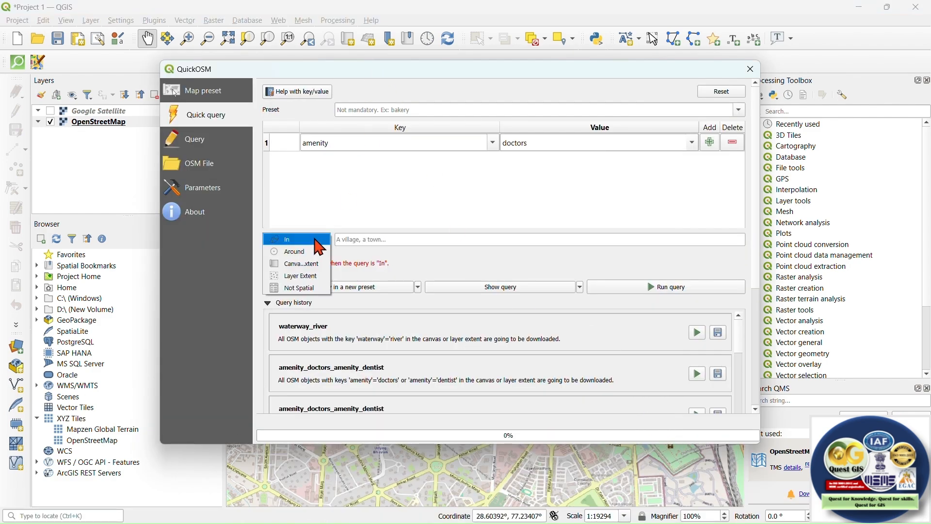
left_click(324, 268)
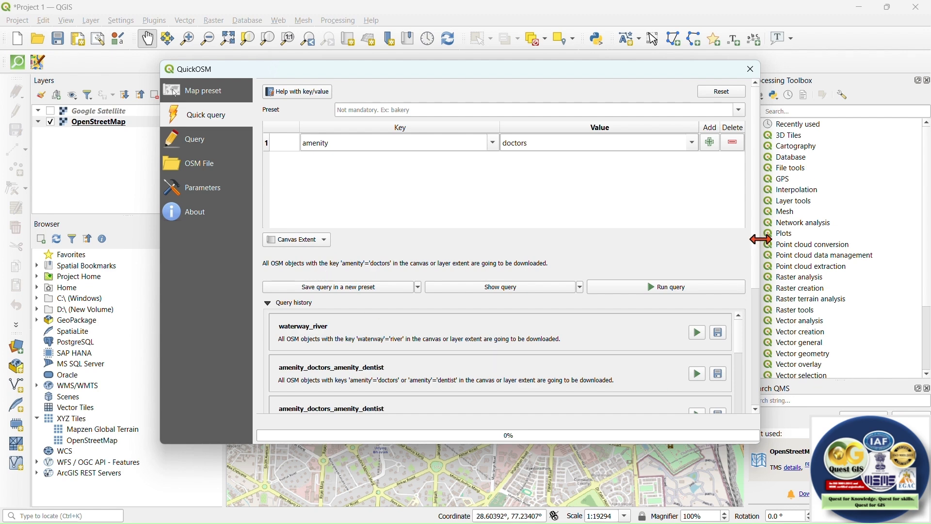
- Limit the query's output to points in the advanced options by excluding Lines, Multilinestrings and Multipolygons
left_click_drag(756, 229, 754, 359)
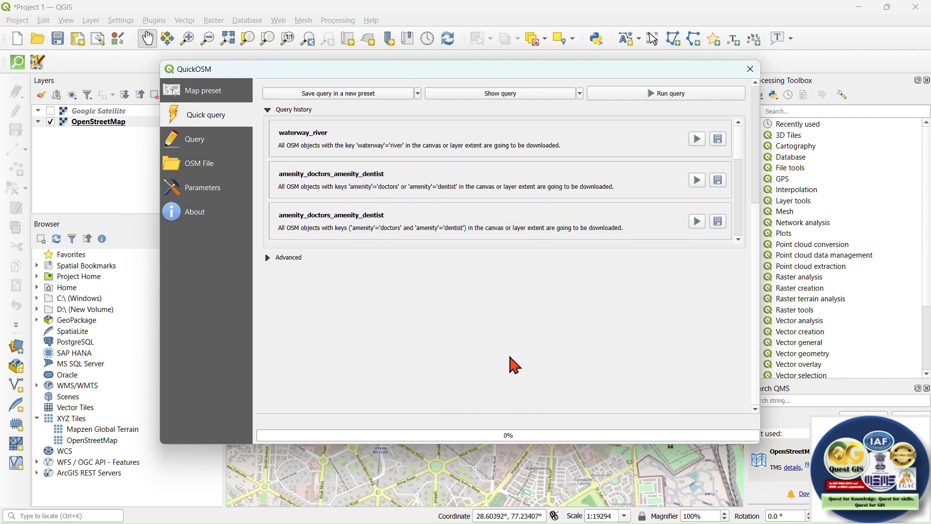
left_click(268, 258)
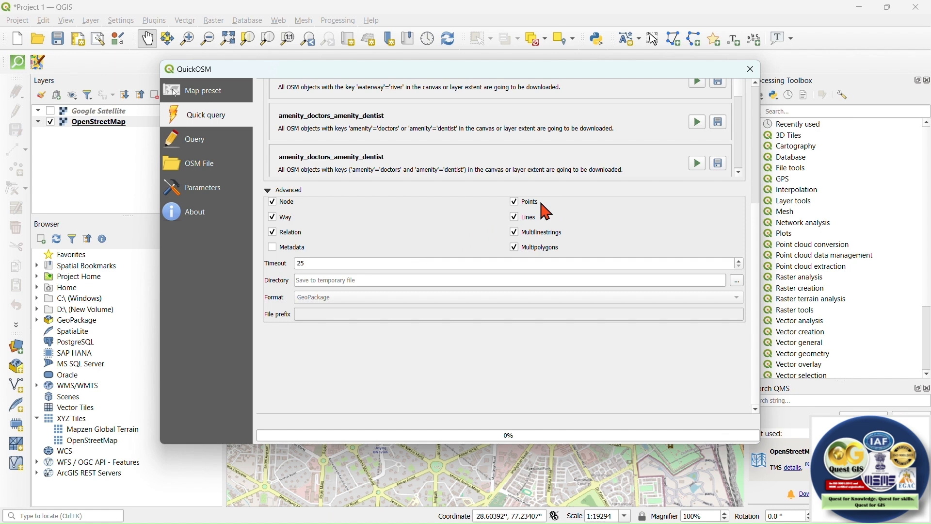
left_click(516, 218)
left_click(515, 233)
scroll(761, 243, "up", 1)
scroll(761, 242, "up", 6)
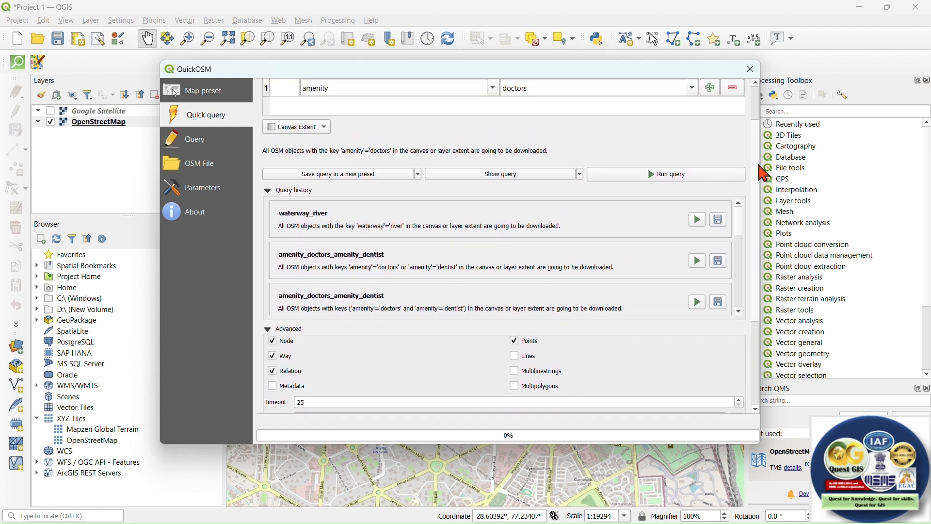
- Run the quick query for doctors within the canvas extent and close the QuickOSM dialog
left_click(682, 223)
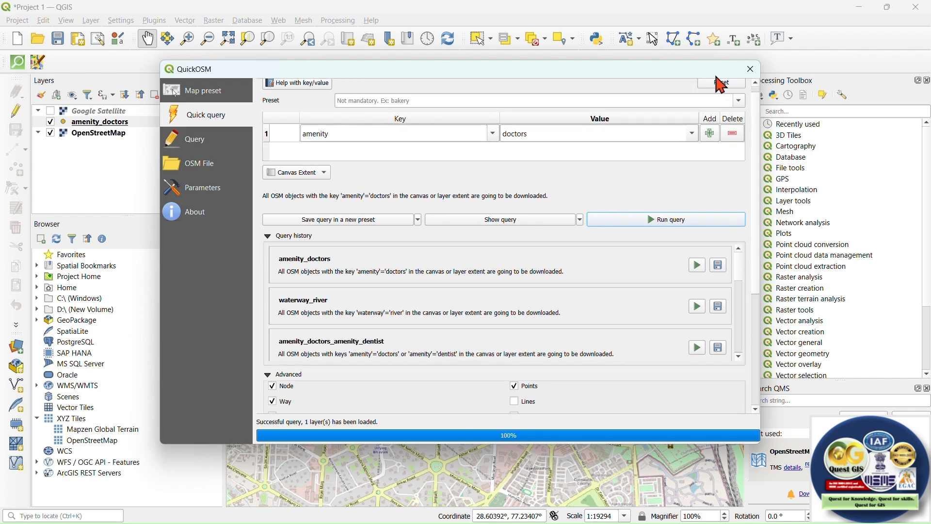
left_click(752, 69)
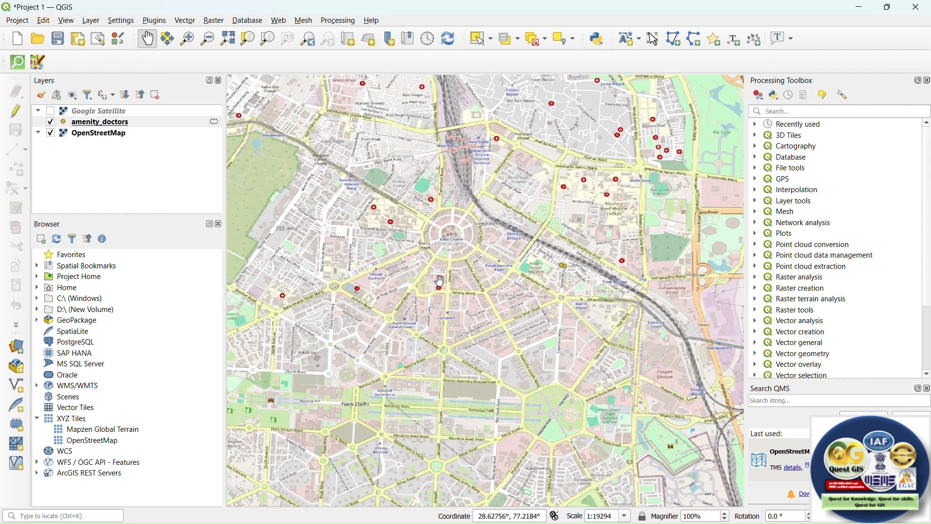
- Hide the OpenStreetMap basemap and zoom to the amenity_doctors layer to examine its downloaded points
left_click(50, 134)
scroll(546, 258, "up", 5)
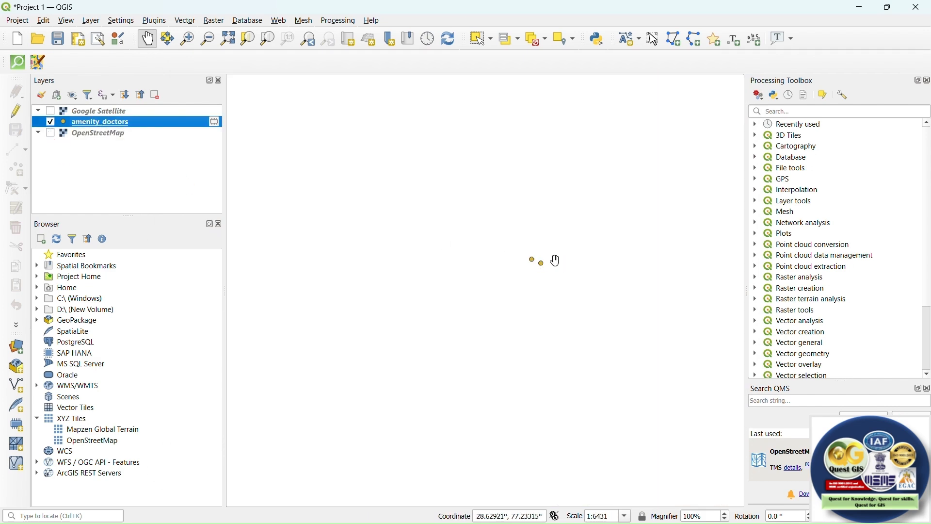
left_click_drag(532, 260, 522, 269)
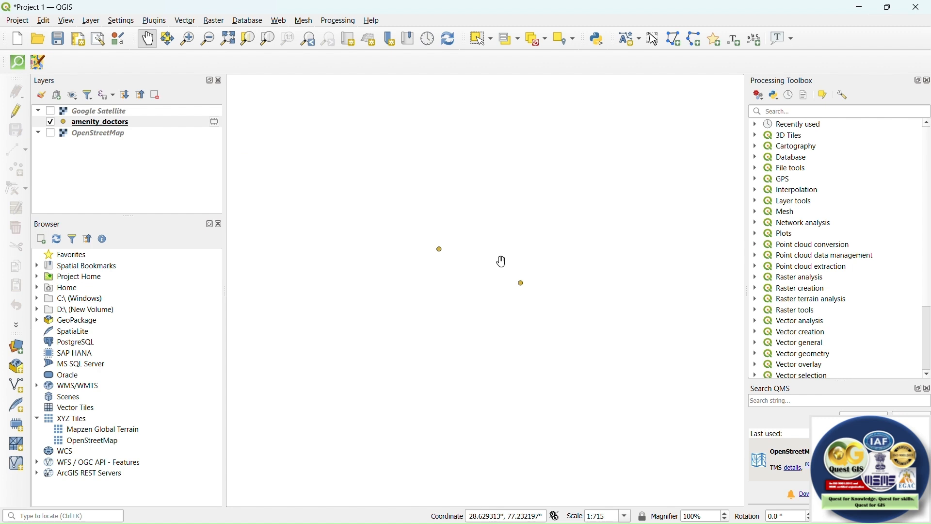
right_click(127, 123)
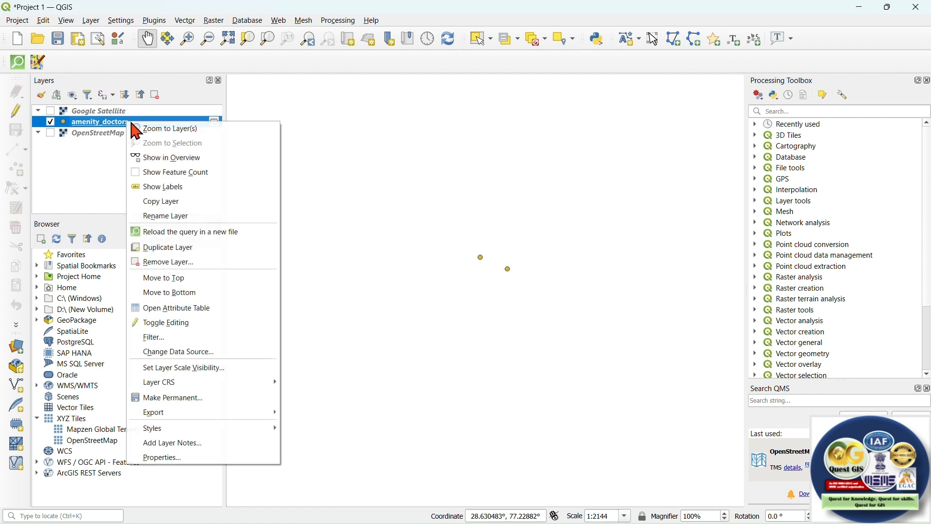
left_click(154, 127)
left_click_drag(638, 329, 628, 322)
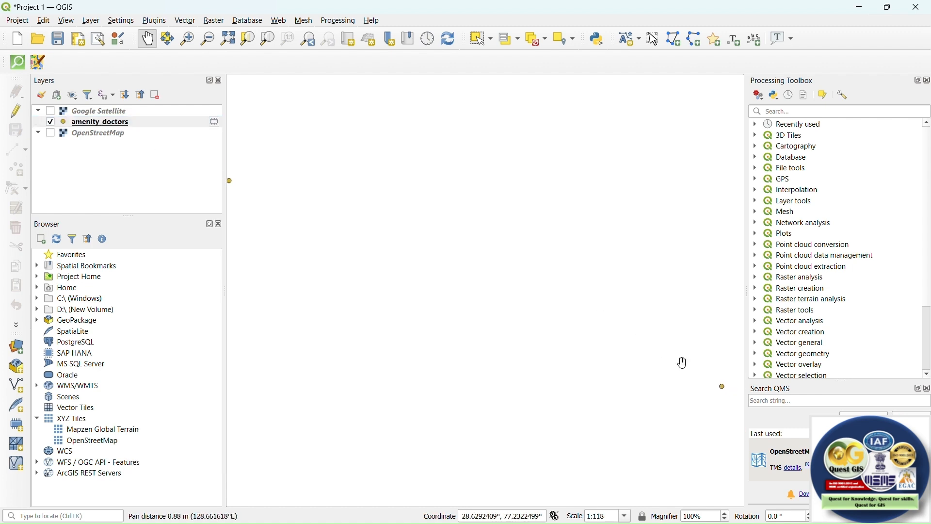
left_click_drag(290, 199, 356, 223)
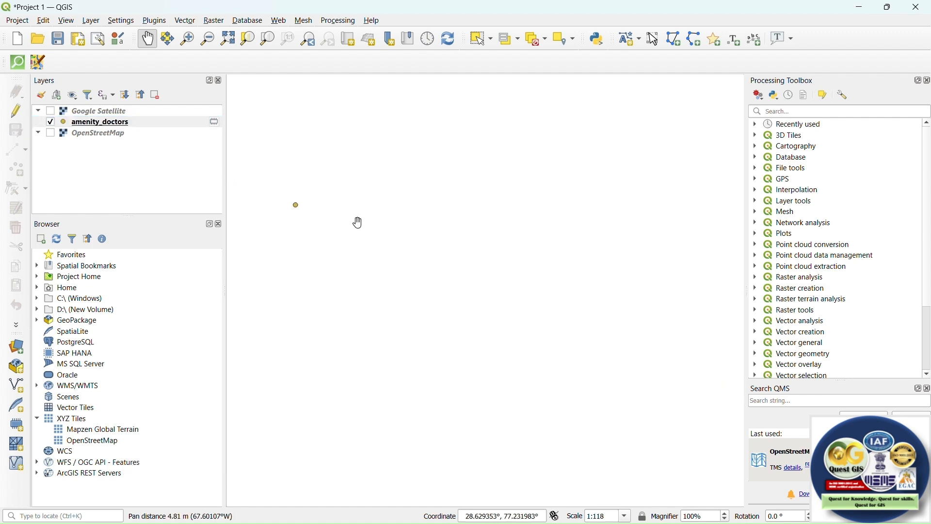
left_click_drag(429, 260, 387, 243)
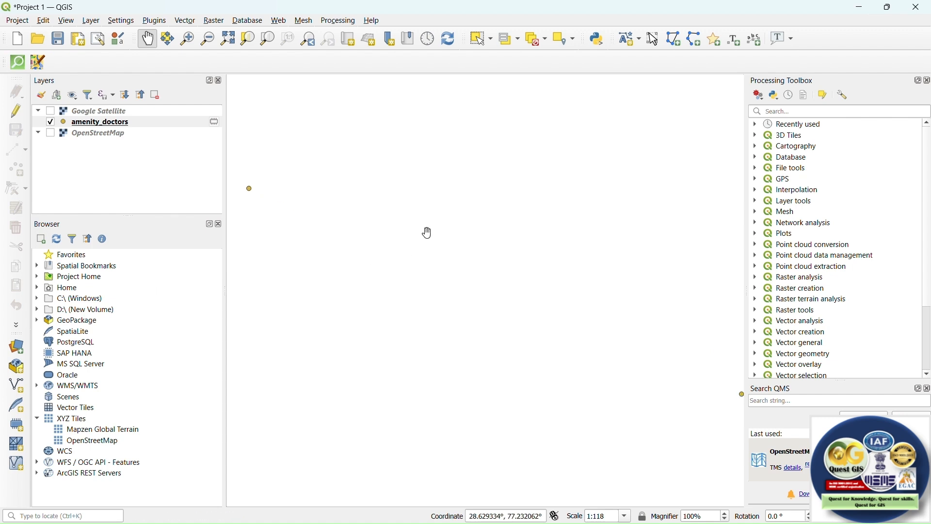
- Show the OpenStreetMap basemap again and check where the amenity_doctors points lie on it
left_click(52, 126)
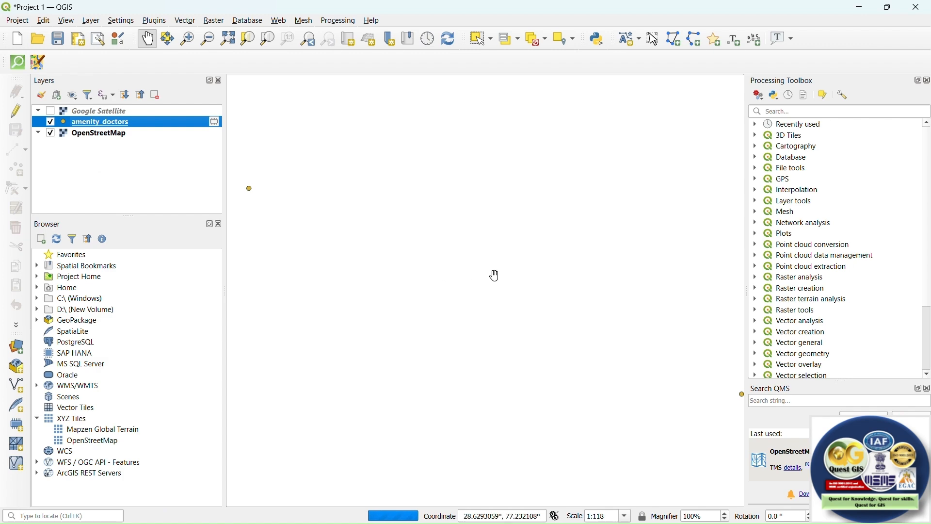
scroll(495, 275, "down", 5)
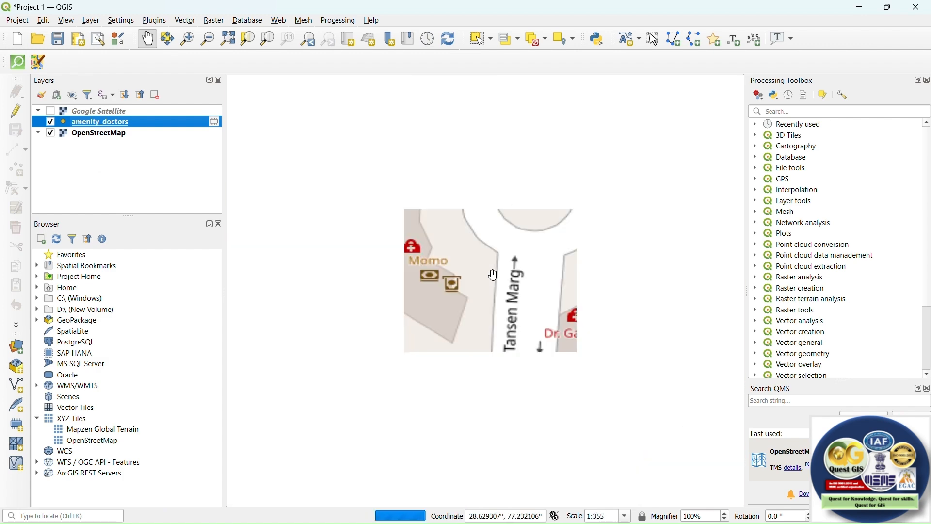
left_click_drag(563, 286, 553, 283)
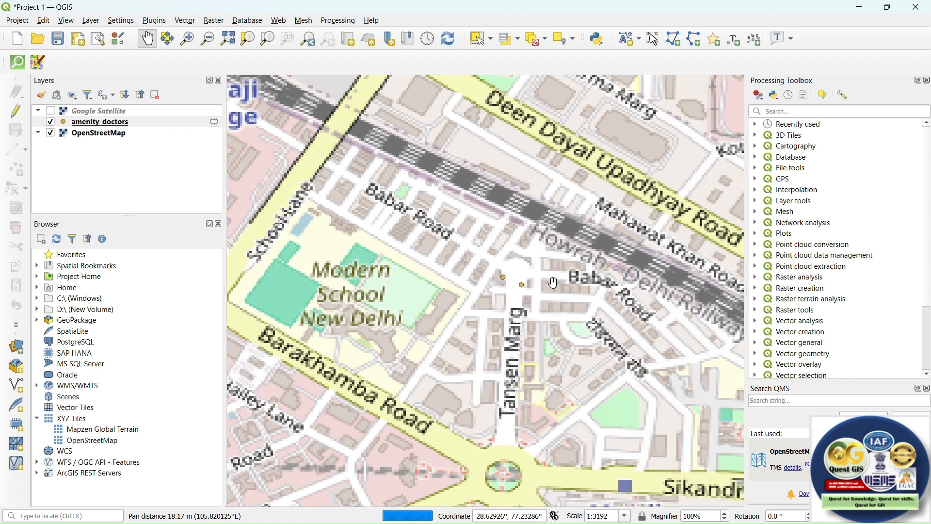
scroll(554, 282, "down", 2)
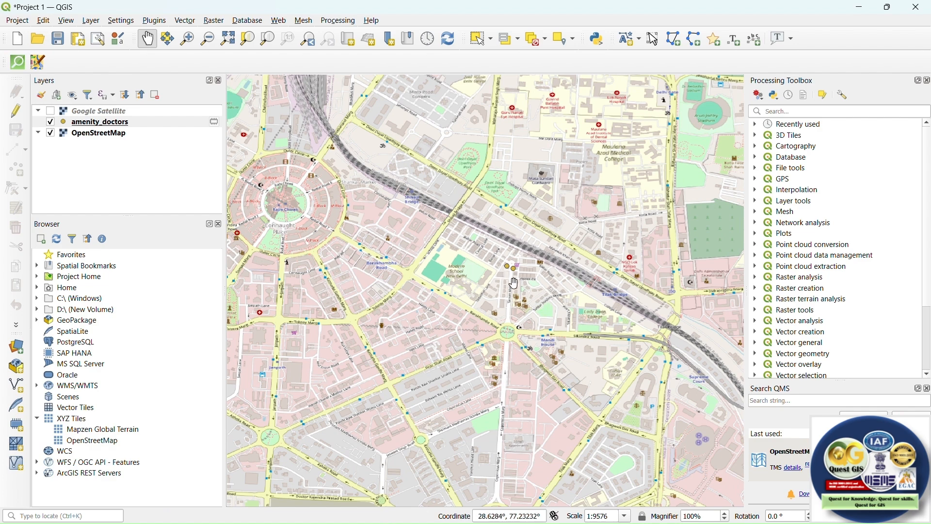
scroll(615, 282, "down", 2)
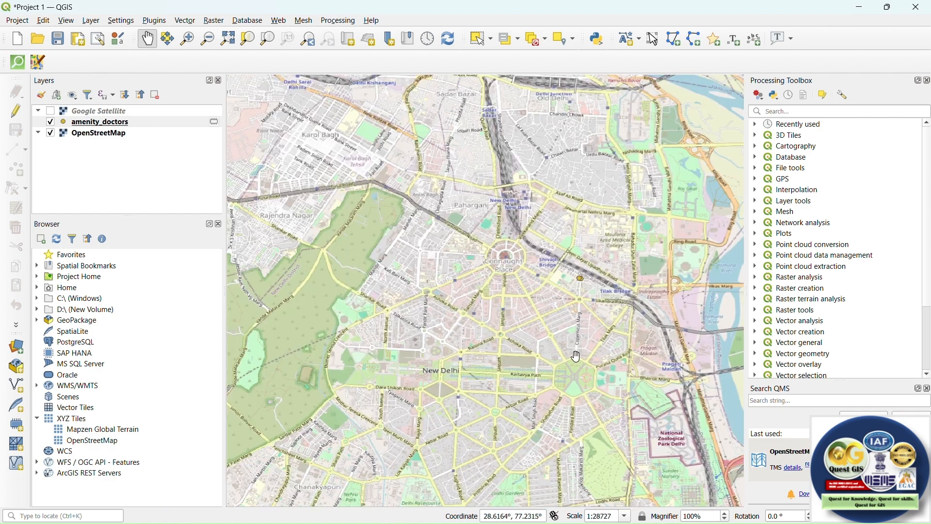
- Set up a new QuickOSM quick query with the key waterway and the value river
left_click_drag(707, 350, 555, 338)
left_click_drag(669, 345, 572, 342)
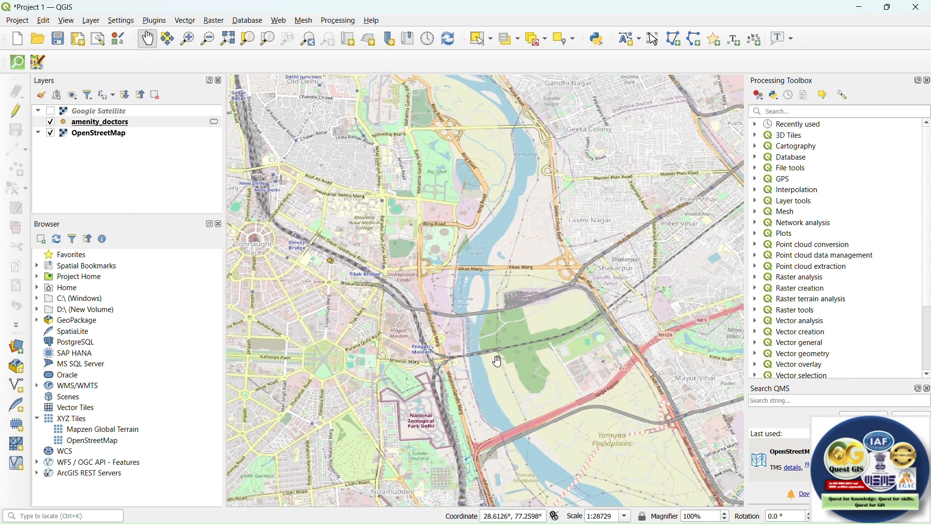
left_click(16, 63)
left_click(504, 84)
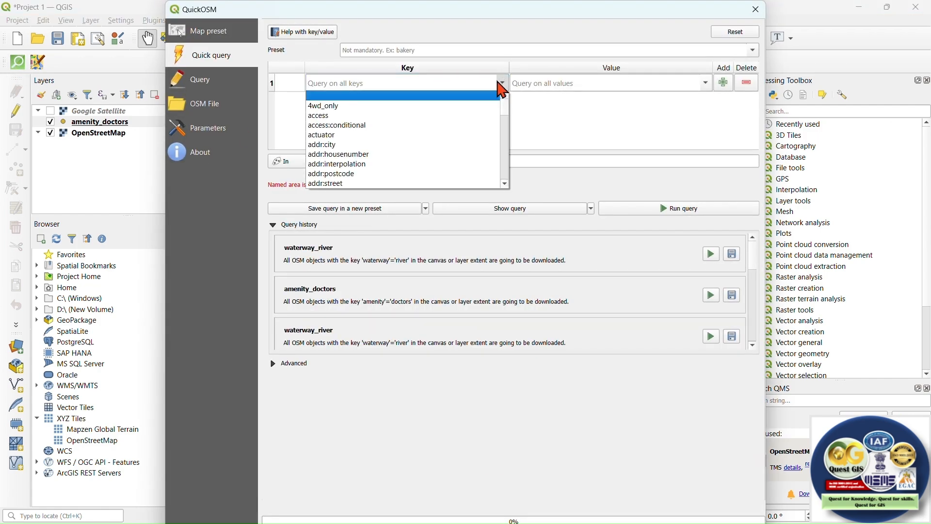
left_click(460, 80)
type("waterway")
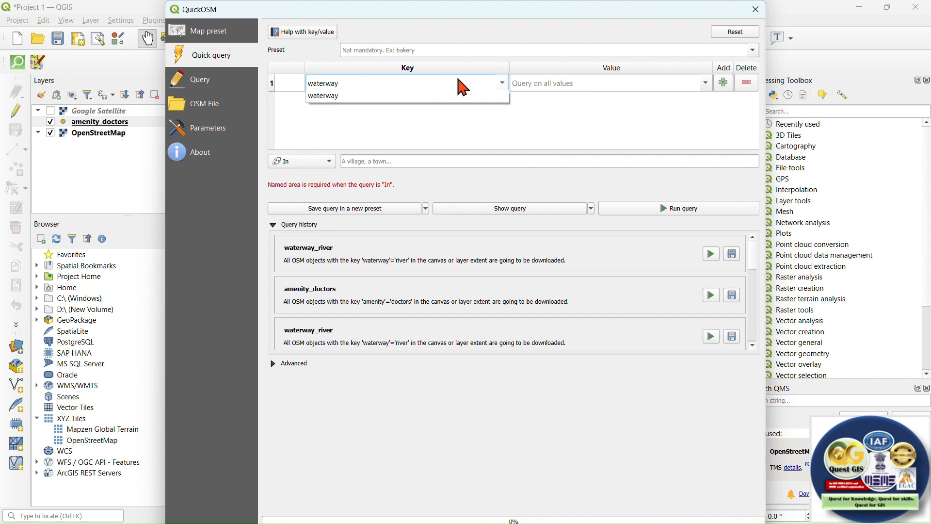
left_click(428, 98)
left_click(708, 84)
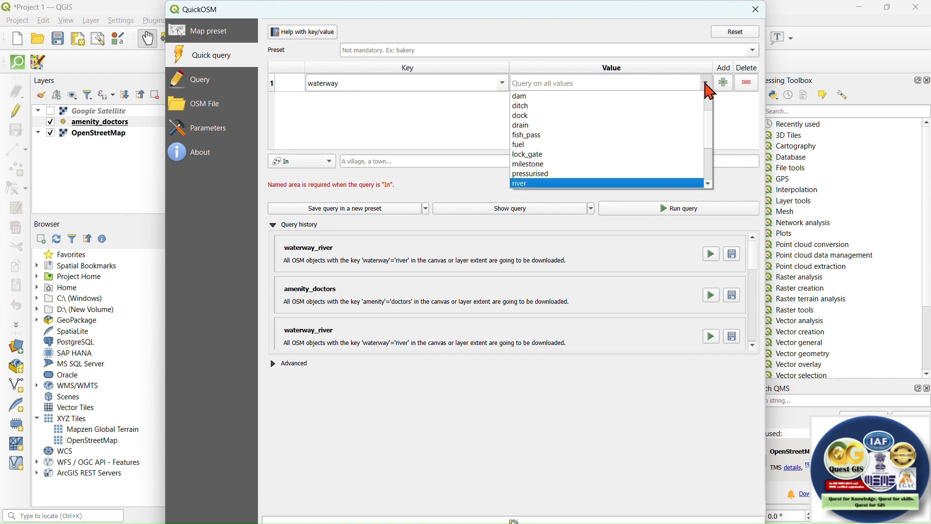
left_click(578, 185)
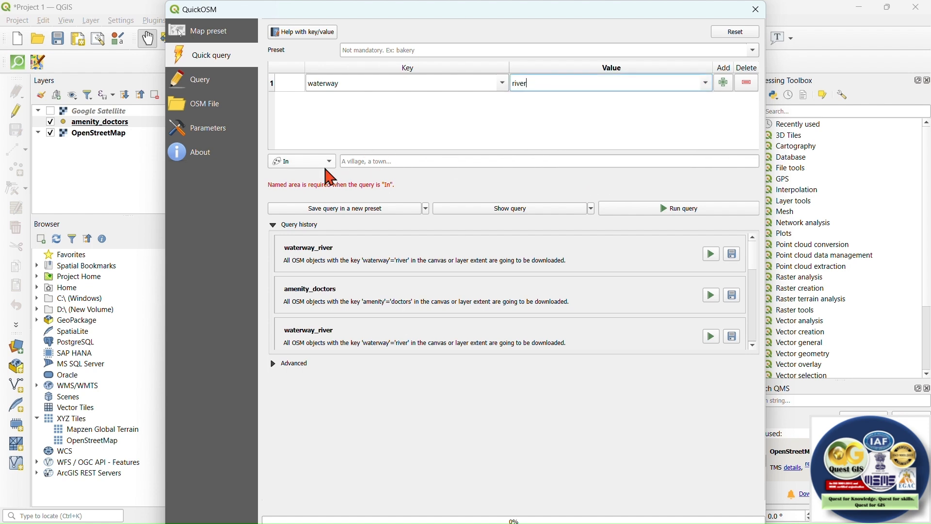
- Set the river query's area to Canvas Extent, run it and close the QuickOSM dialog
left_click(297, 161)
left_click(310, 181)
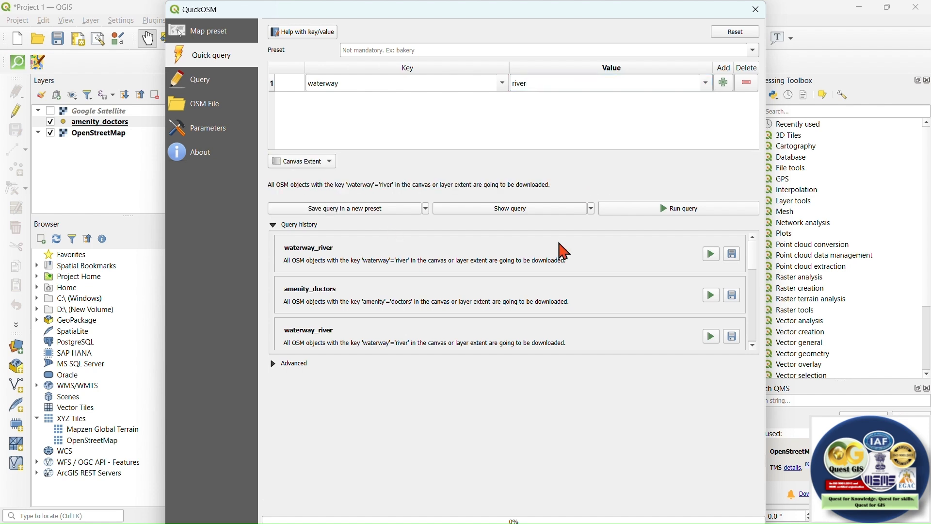
left_click(719, 208)
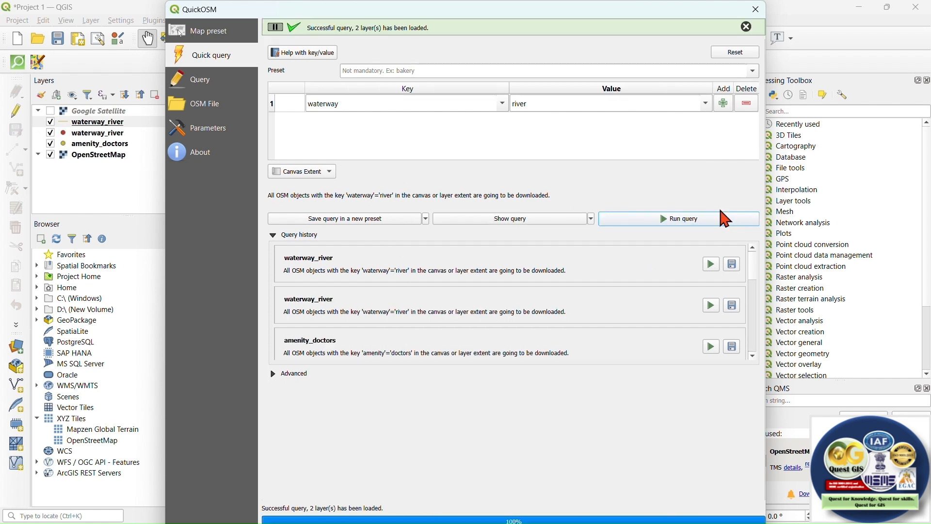
left_click_drag(346, 14, 297, 51)
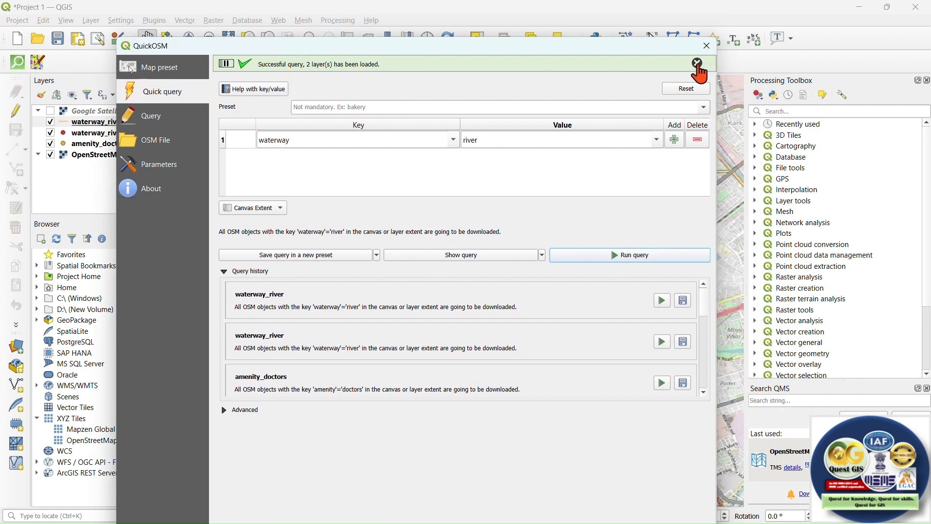
left_click(708, 46)
- Hide the OpenStreetMap basemap and examine the full course of the downloaded waterway_river lines and points
scroll(538, 192, "down", 1)
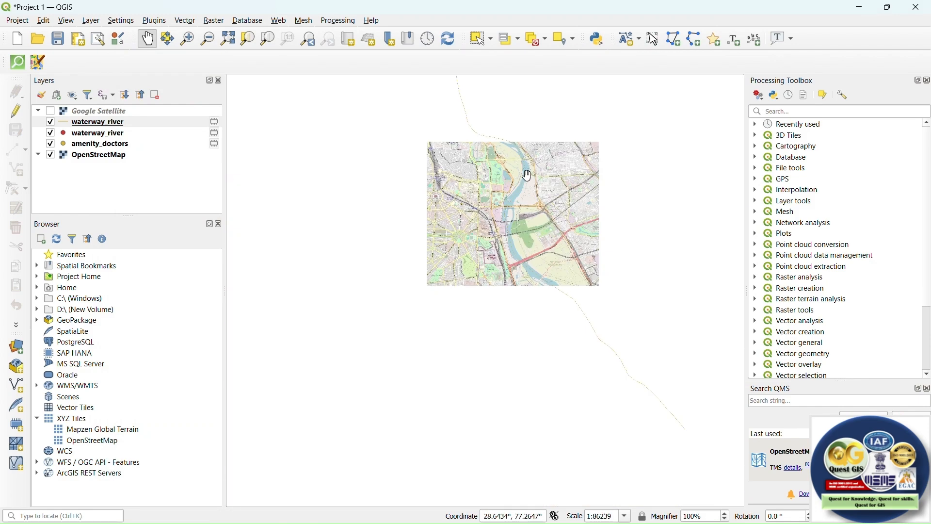
left_click_drag(569, 197, 551, 201)
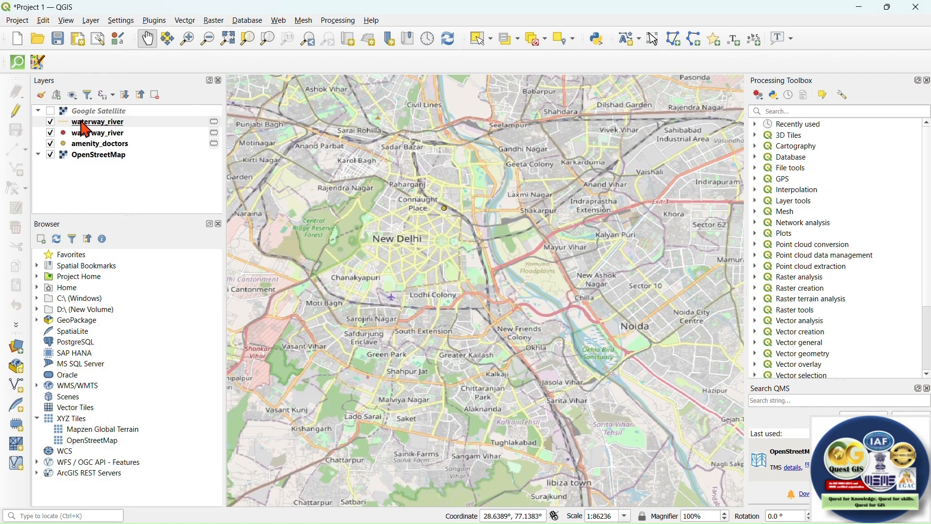
left_click(50, 155)
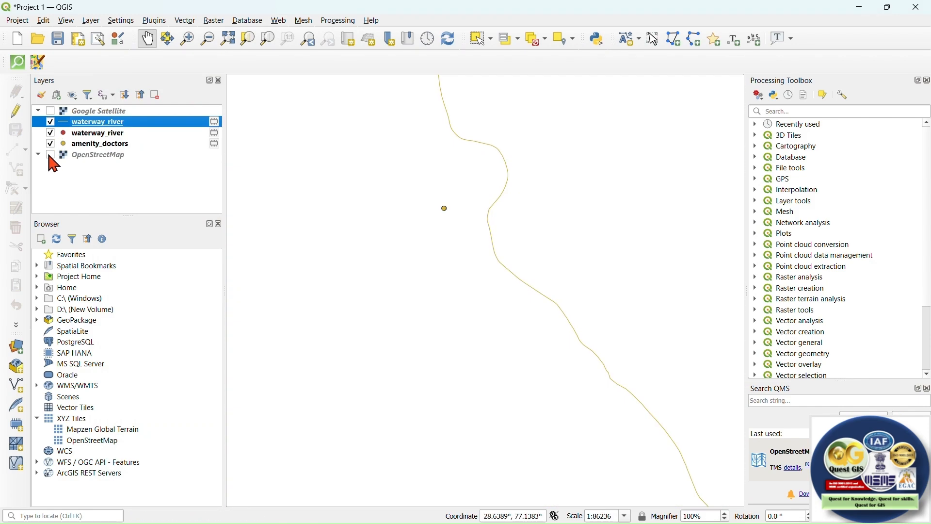
scroll(540, 184, "down", 2)
scroll(501, 199, "down", 1)
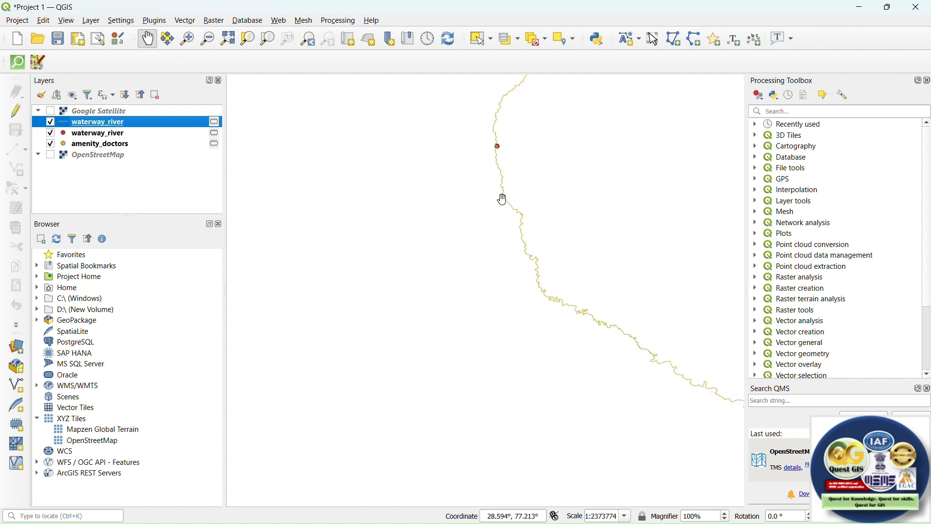
left_click_drag(582, 204, 475, 243)
scroll(448, 223, "down", 1)
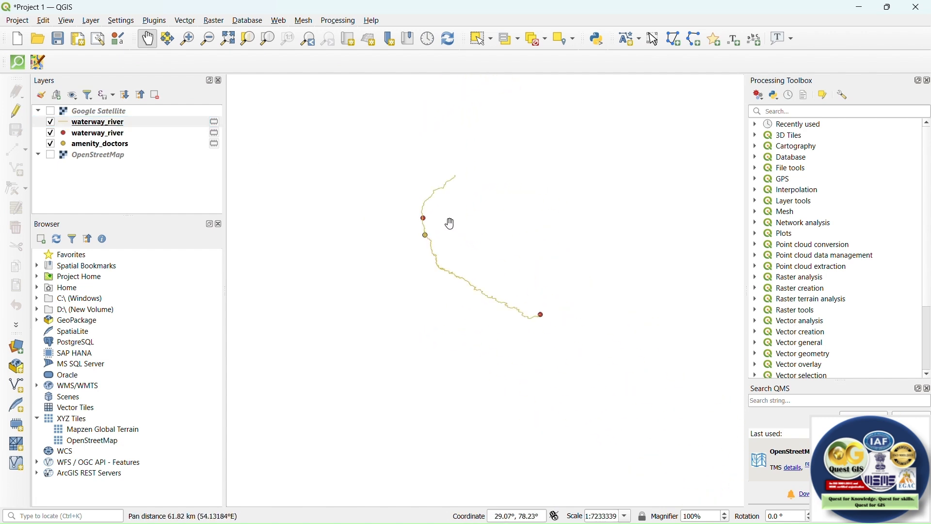
scroll(426, 237, "up", 1)
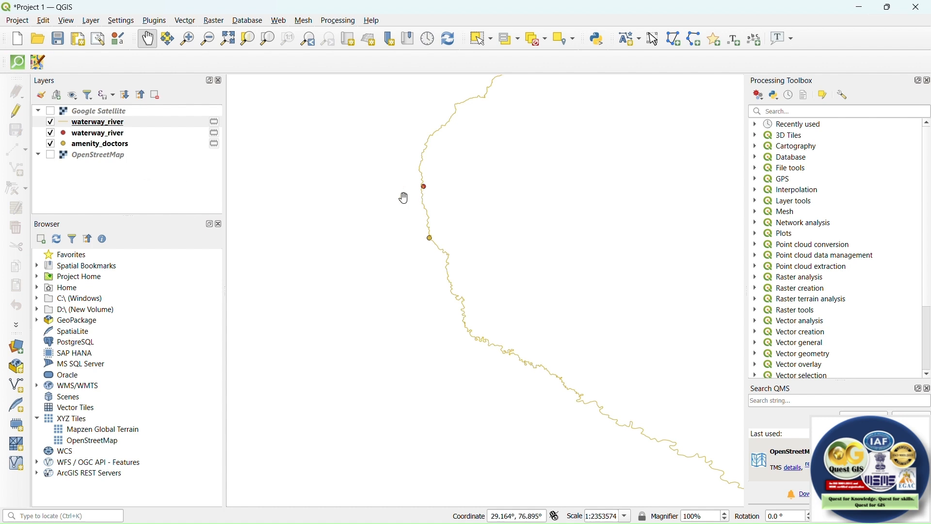
left_click_drag(469, 201, 443, 204)
scroll(408, 192, "down", 2)
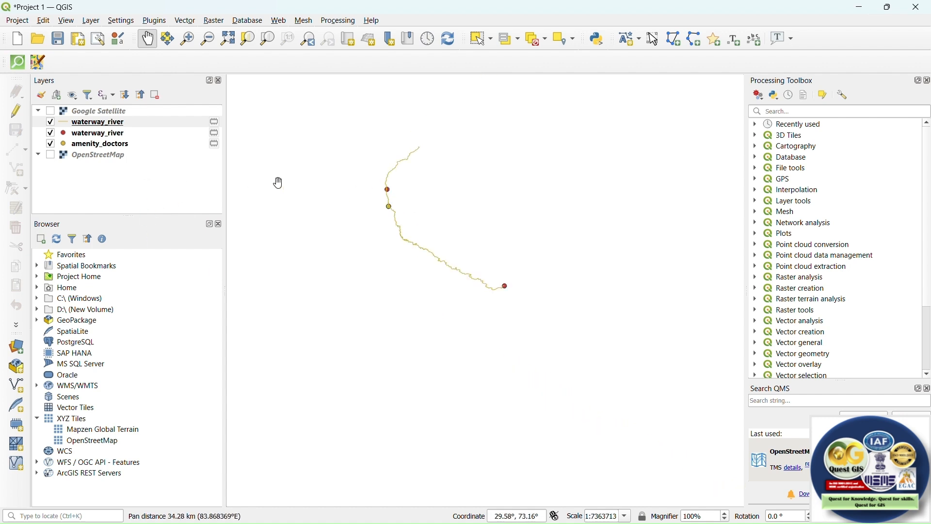
- Open the waterway_river line layer's attribute table, sorted descending by the waterway field, and review its name fields
left_click(99, 123)
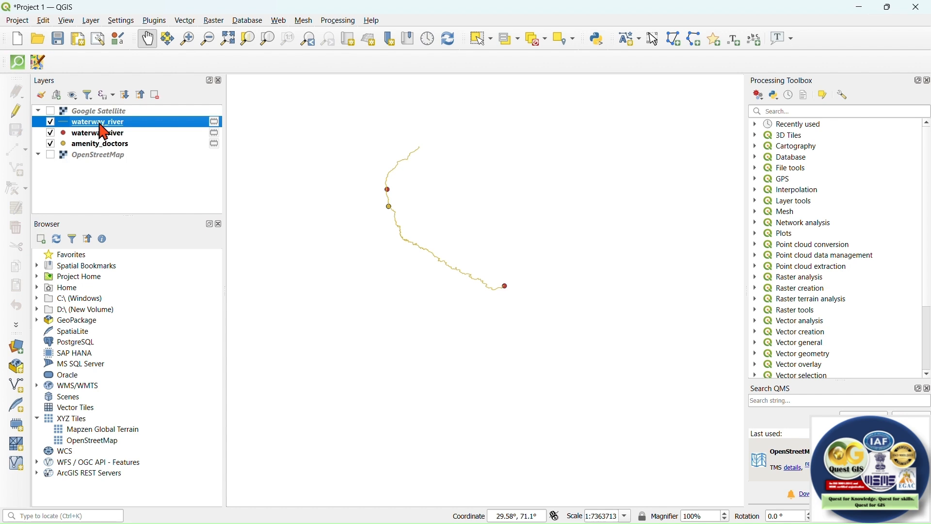
right_click(103, 125)
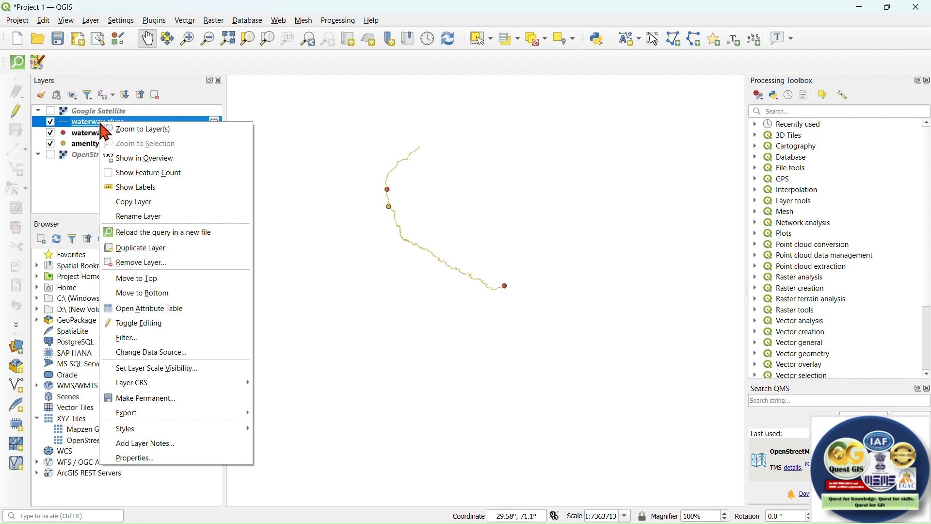
left_click(175, 319)
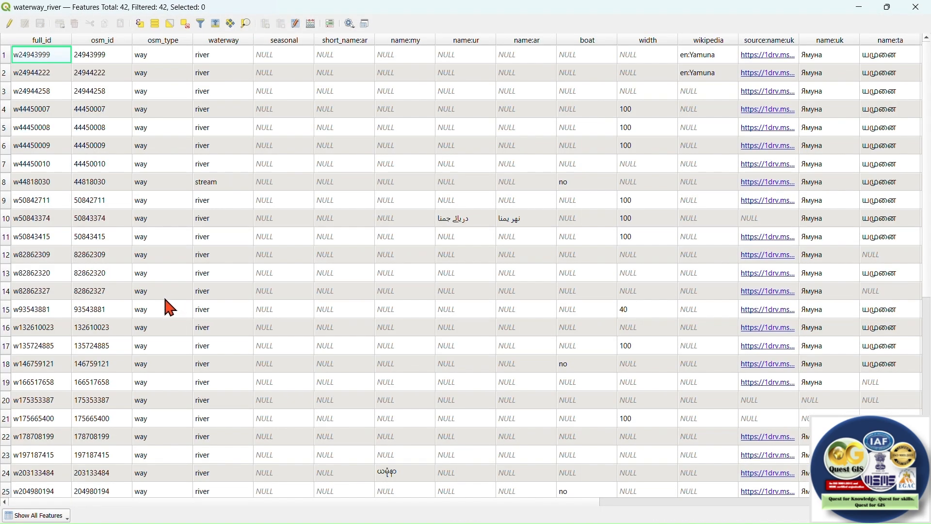
left_click(238, 37)
left_click(238, 37)
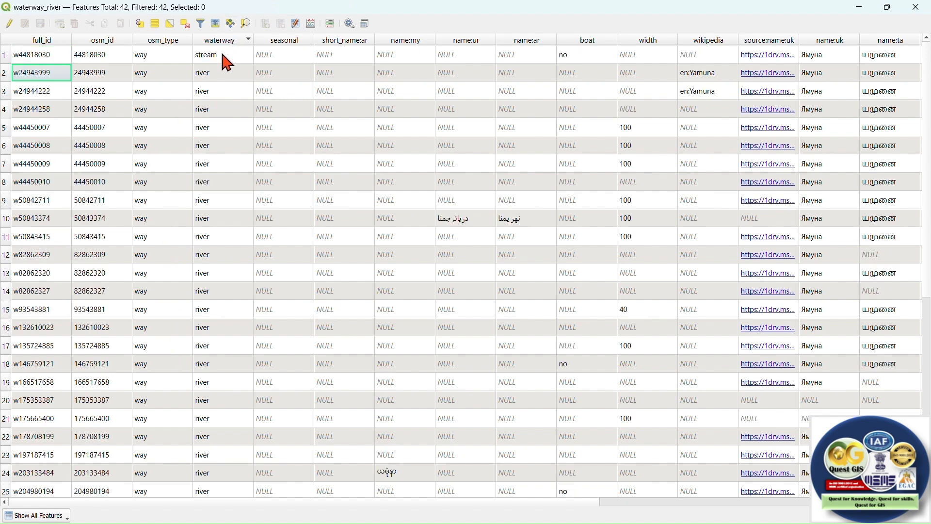
scroll(232, 234, "down", 6)
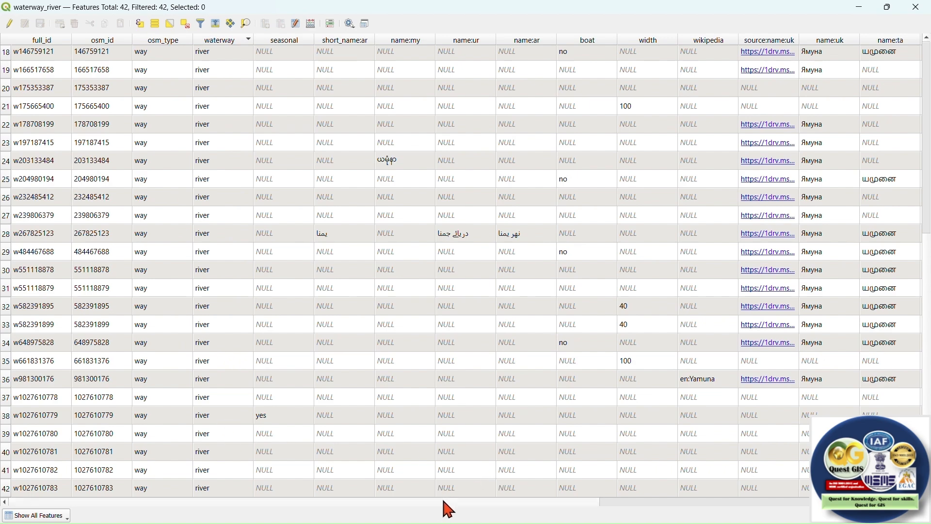
left_click_drag(442, 505, 724, 505)
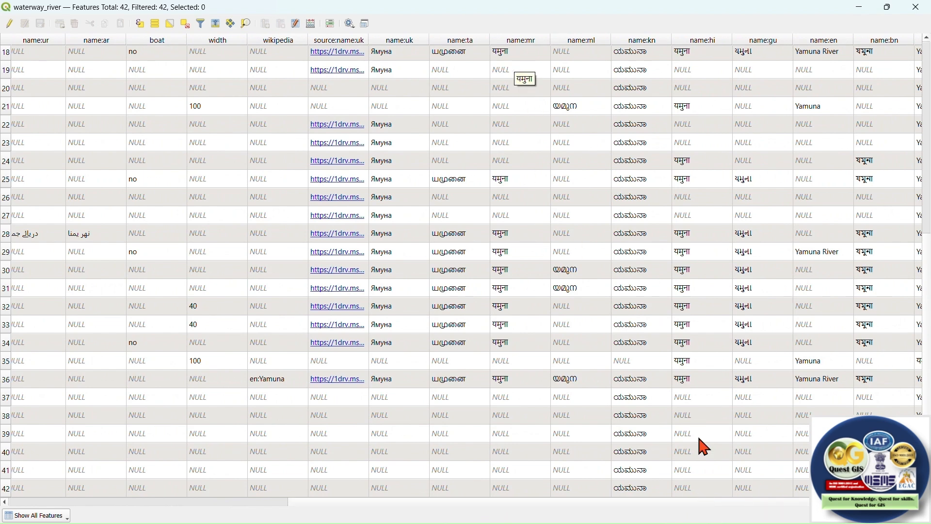
left_click(324, 505)
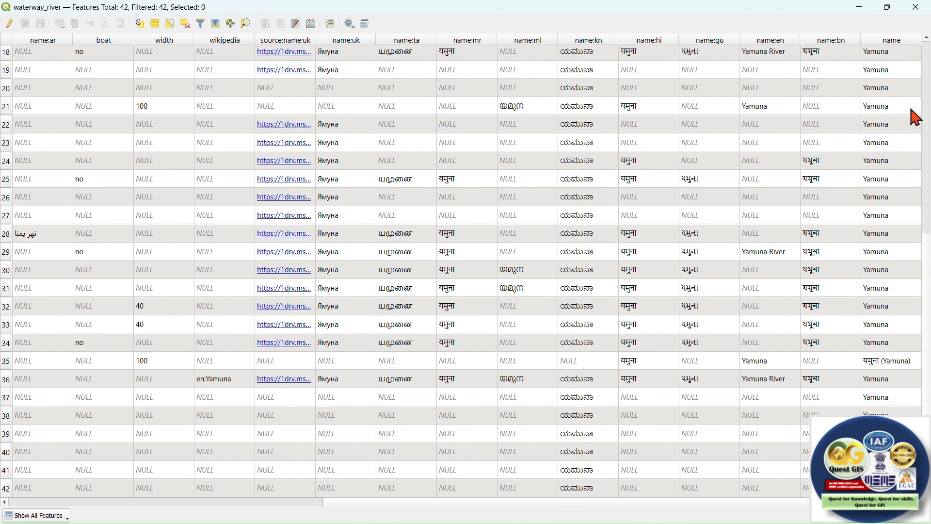
- Close the attribute table, turn the OpenStreetMap basemap back on and trace the river's course over it
left_click(927, 83)
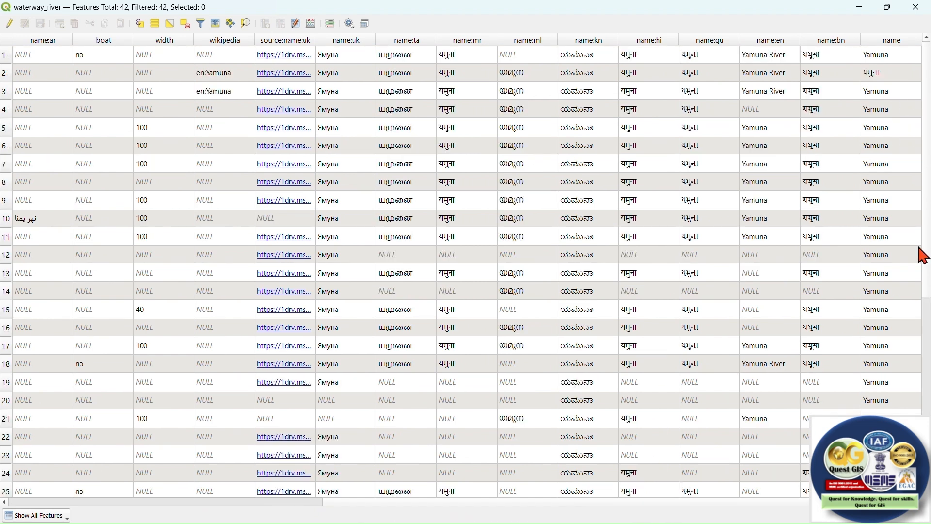
left_click(917, 6)
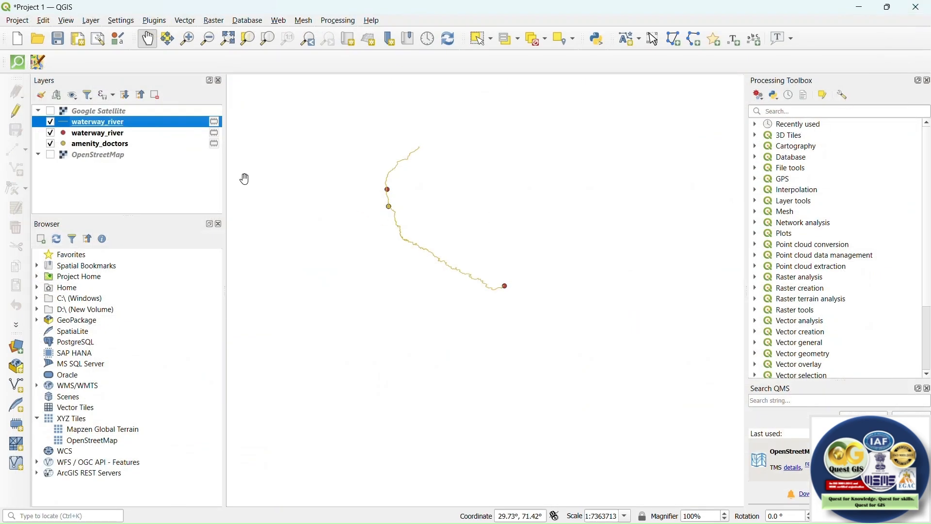
left_click(50, 155)
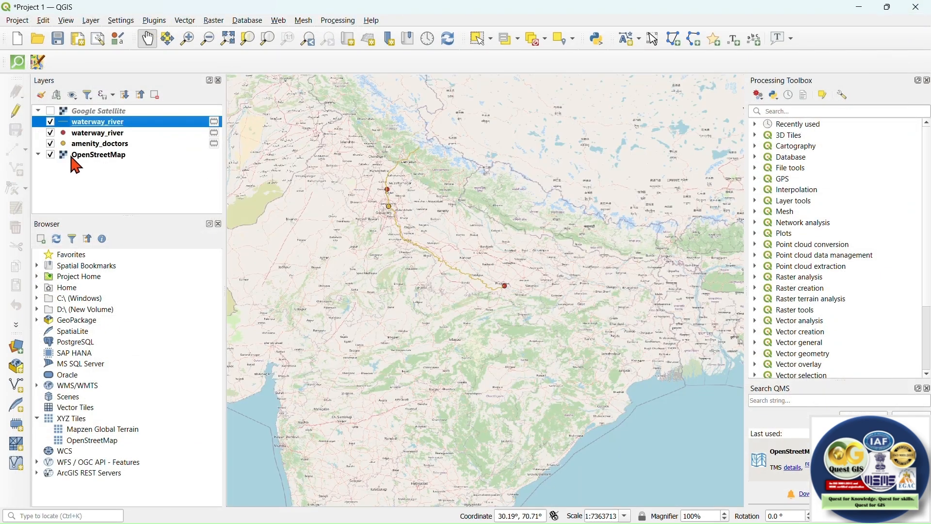
left_click_drag(461, 229, 461, 235)
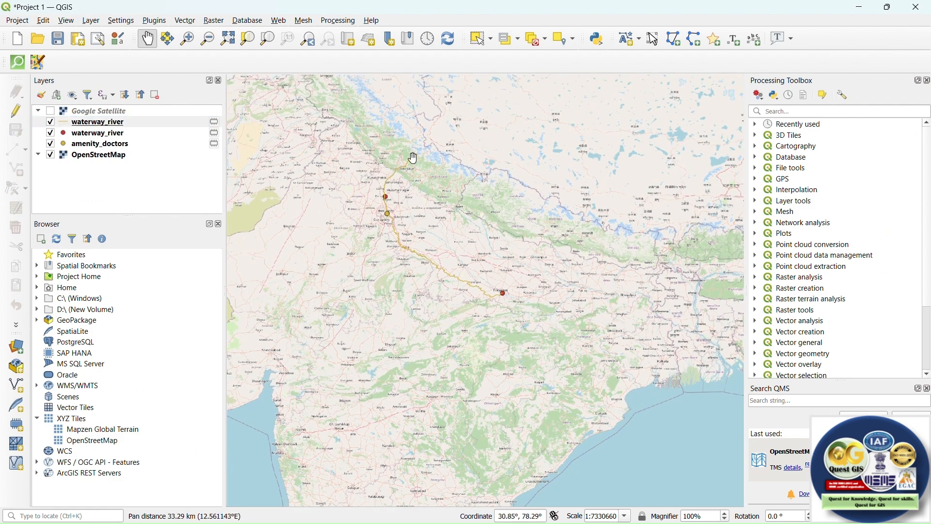
scroll(414, 158, "up", 3)
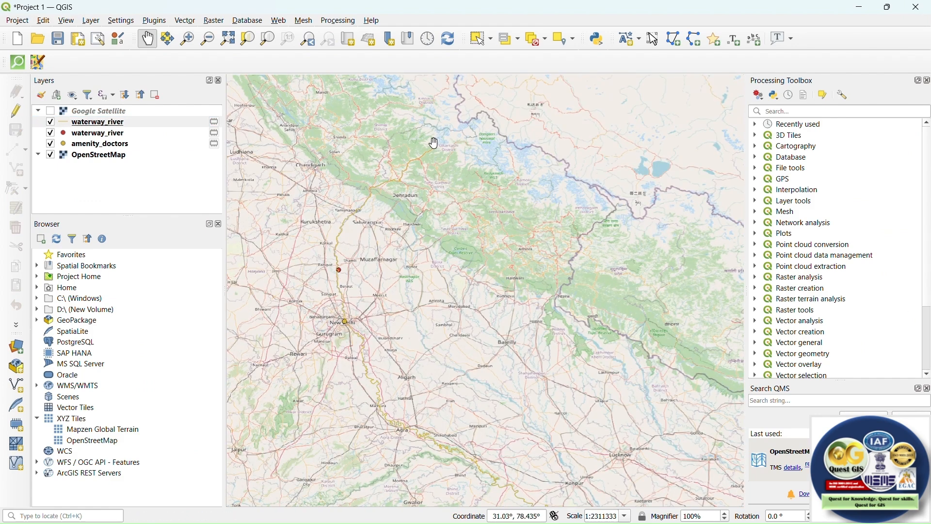
left_click_drag(530, 312, 488, 236)
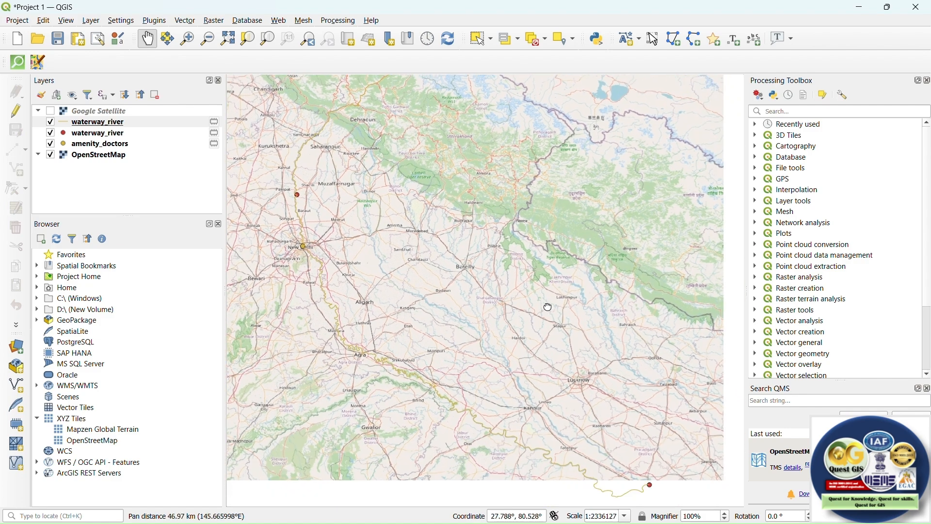
left_click_drag(548, 307, 502, 288)
scroll(497, 287, "down", 2)
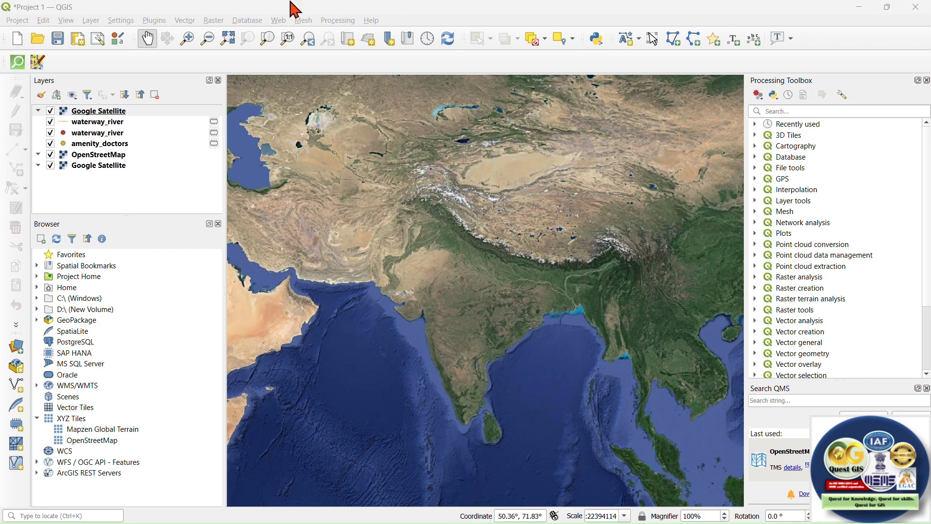
- Search the plugin manager for Opentop and open the OpenTopography DEM Downloader plugin's details
left_click(155, 21)
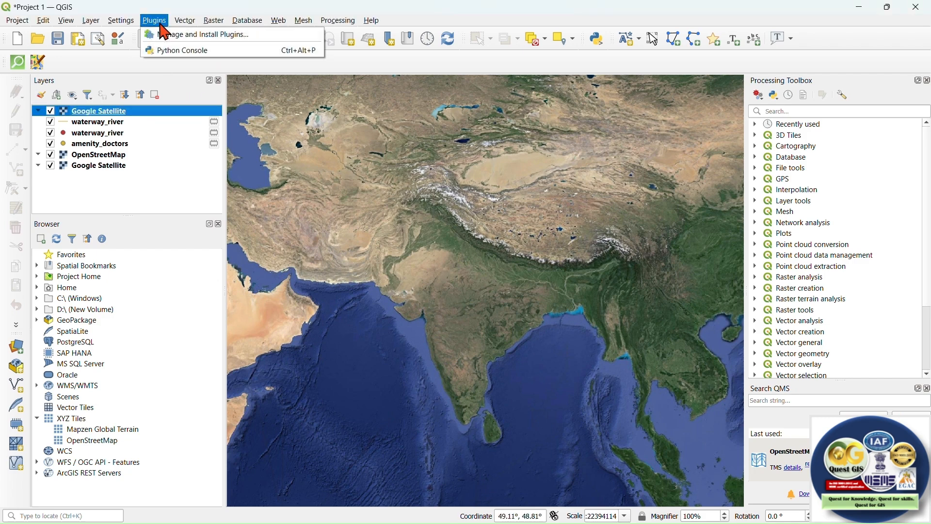
left_click(182, 40)
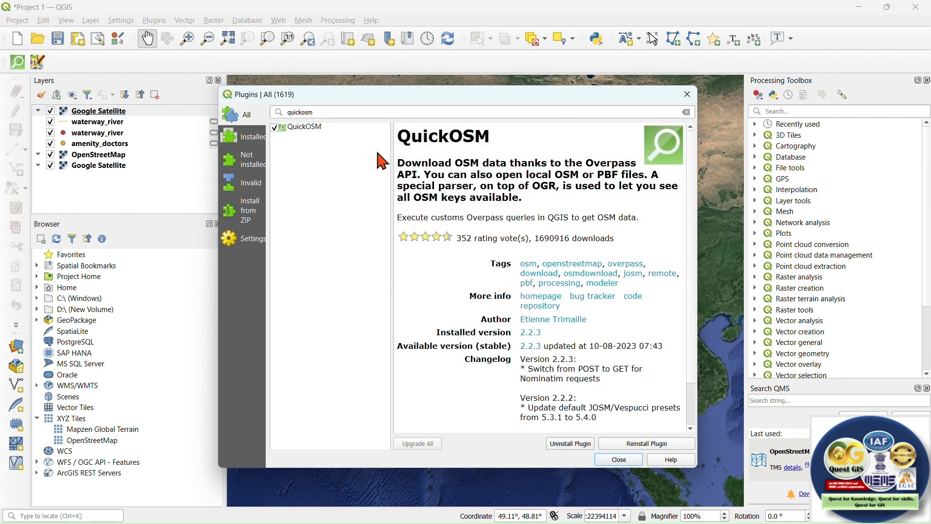
left_click_drag(332, 112, 263, 114)
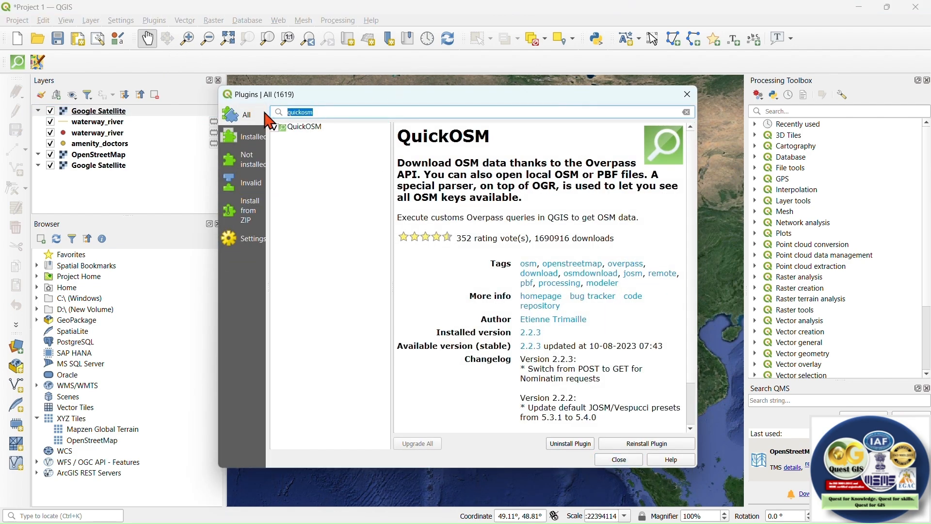
type("Opentop")
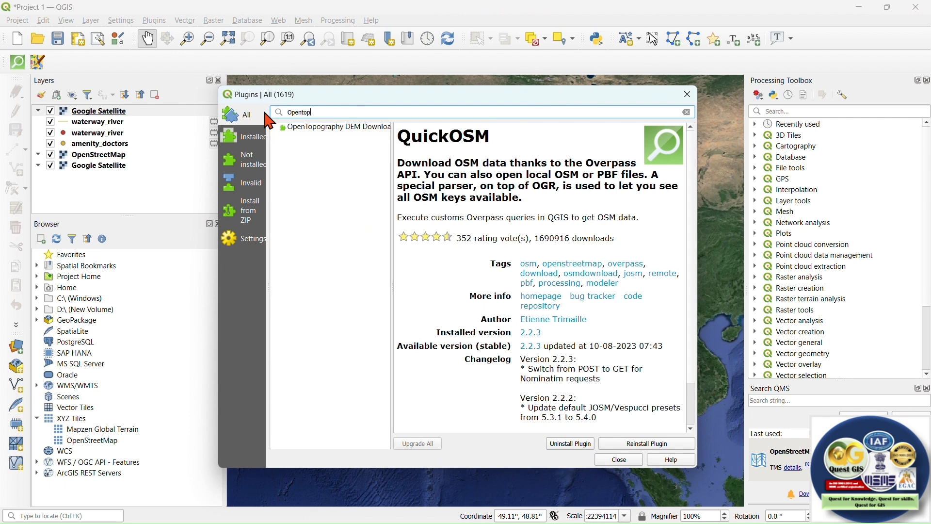
left_click(334, 128)
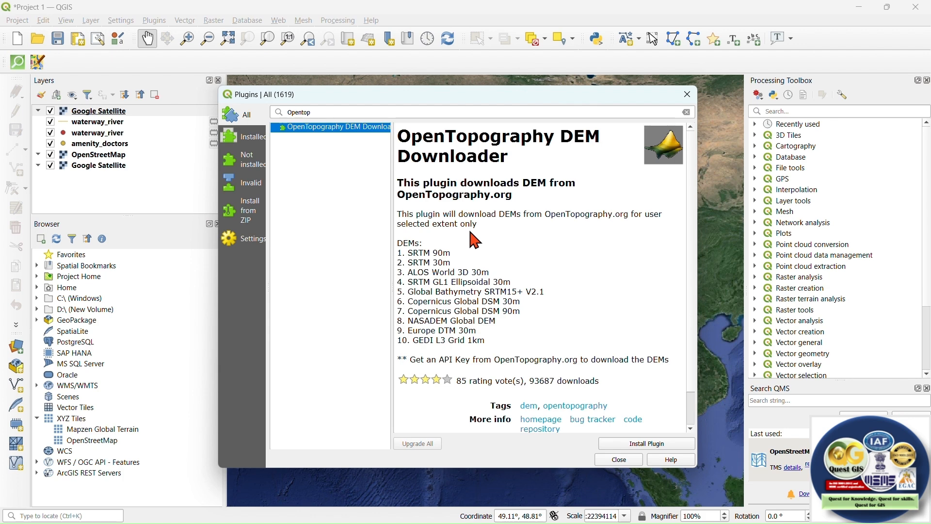
- Read the OpenTopography DEM Downloader description, covering its purpose, the available DEM datasets and the API key requirement
left_click_drag(415, 214, 645, 214)
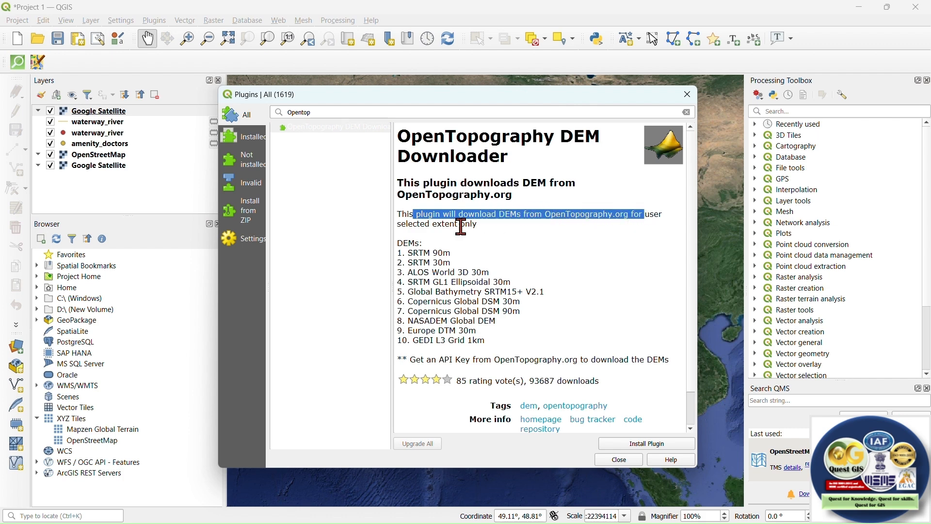
scroll(474, 227, "down", 1)
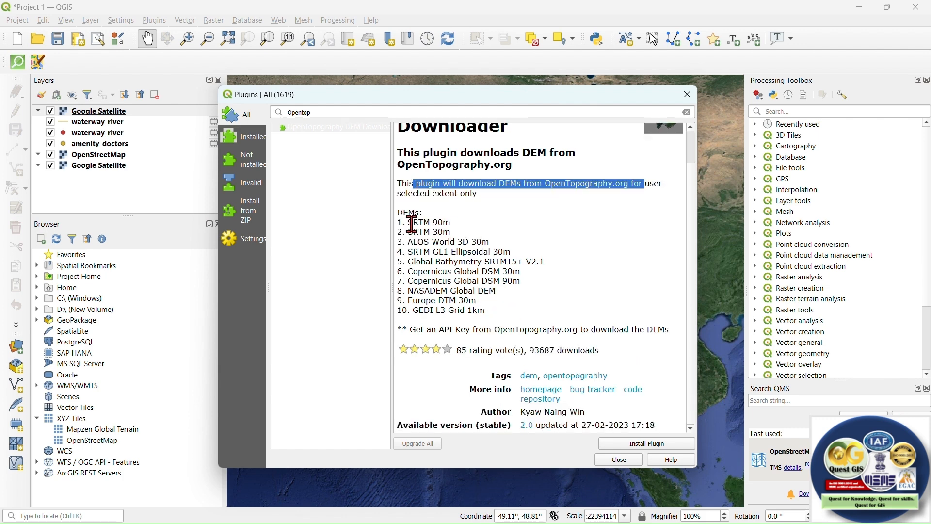
left_click_drag(409, 222, 474, 223)
left_click_drag(413, 233, 466, 233)
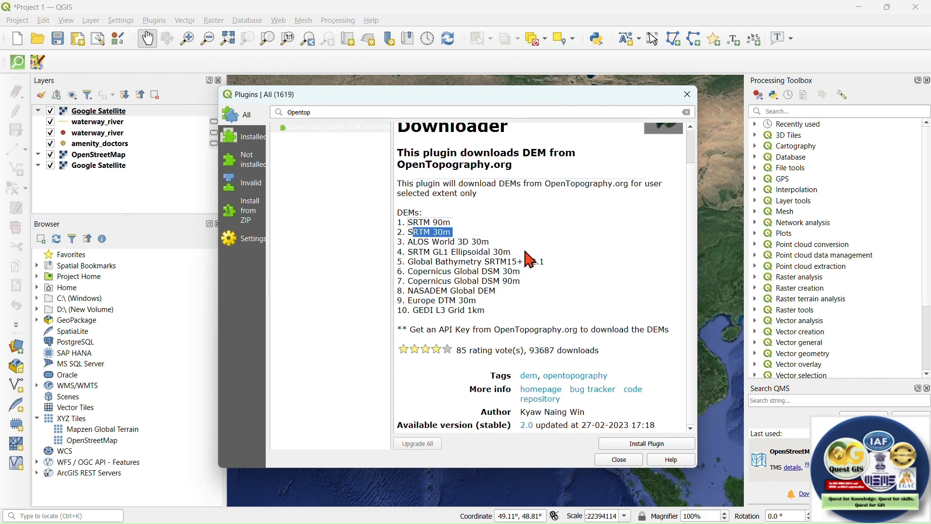
left_click_drag(501, 319, 408, 218)
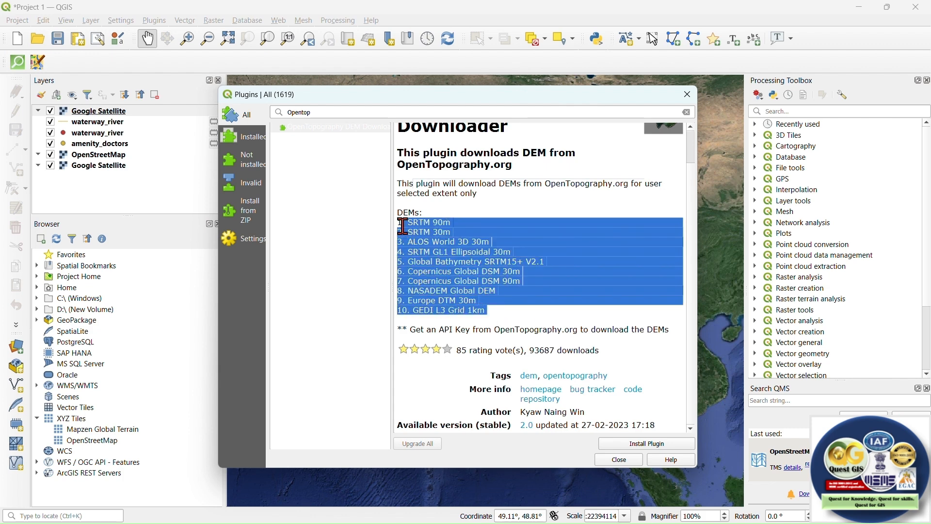
left_click(510, 305)
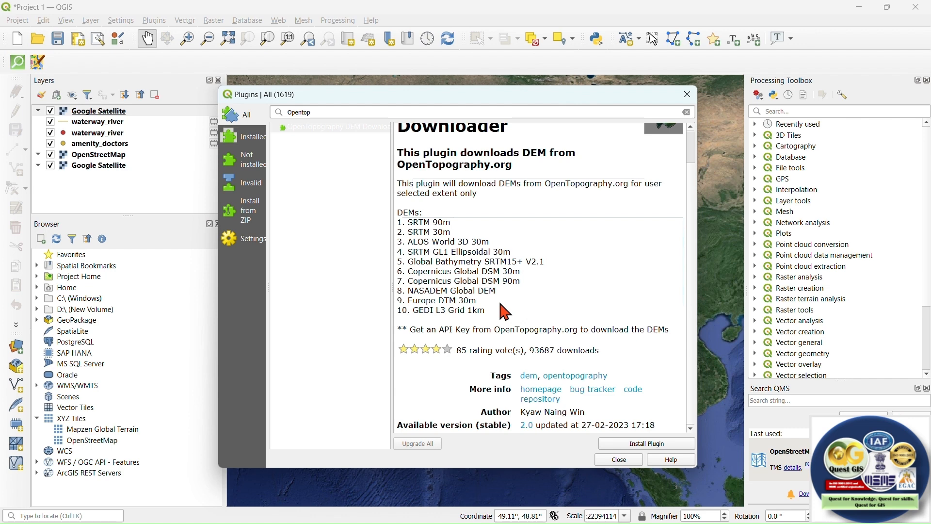
scroll(693, 172, "up", 1)
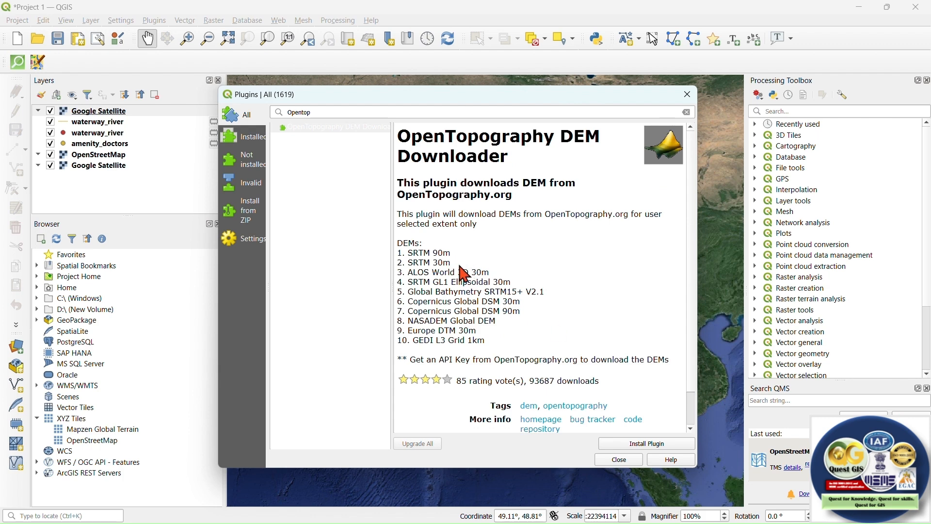
scroll(698, 335, "down", 1)
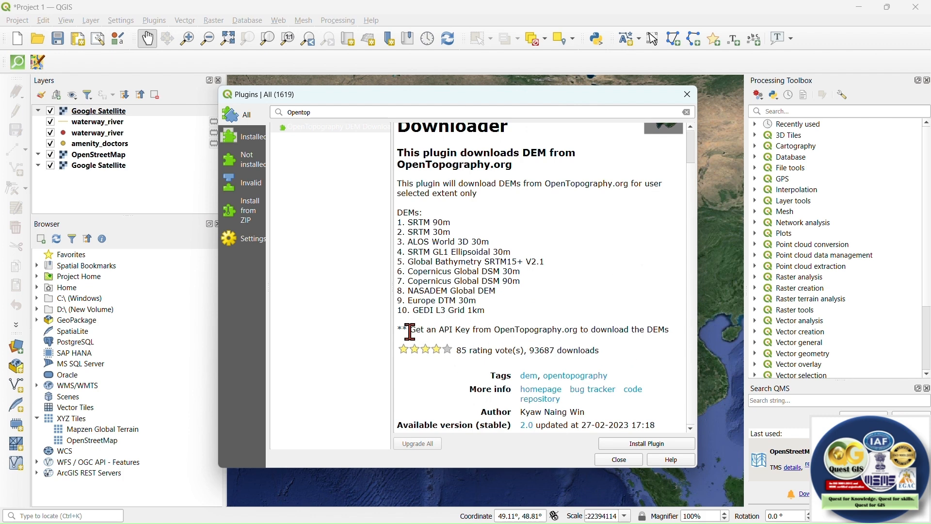
left_click_drag(411, 330, 544, 332)
left_click_drag(576, 333, 668, 333)
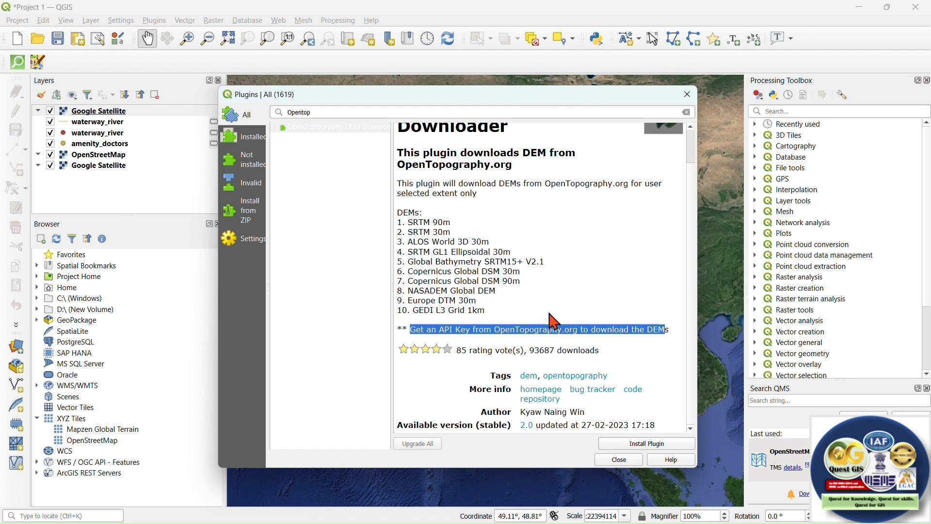
- Install the OpenTopography DEM Downloader plugin and close the plugin manager
left_click(658, 447)
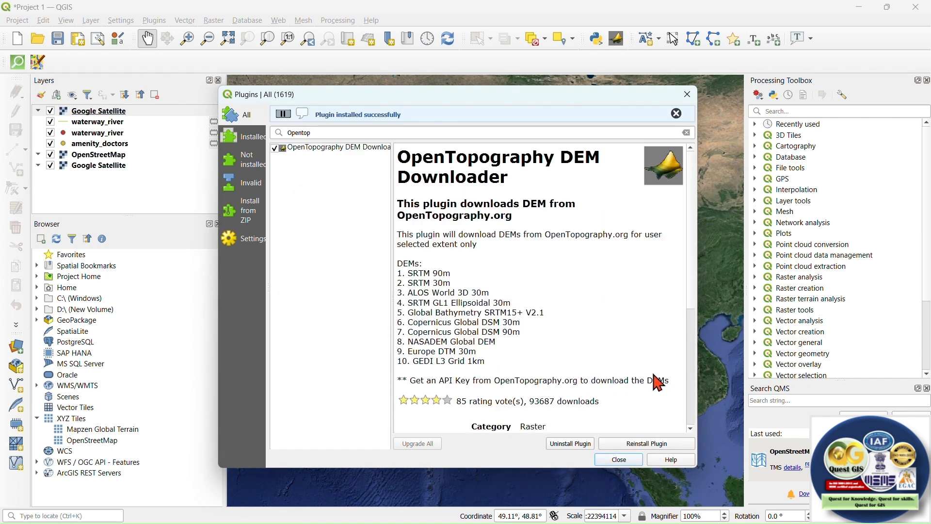
left_click(688, 96)
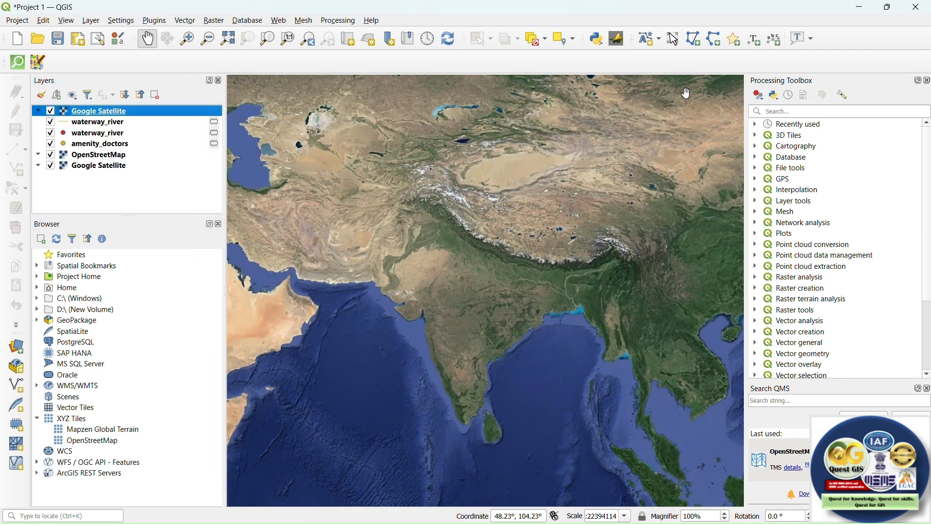
- Remove the uppermost Google Satellite layer from the project
right_click(91, 119)
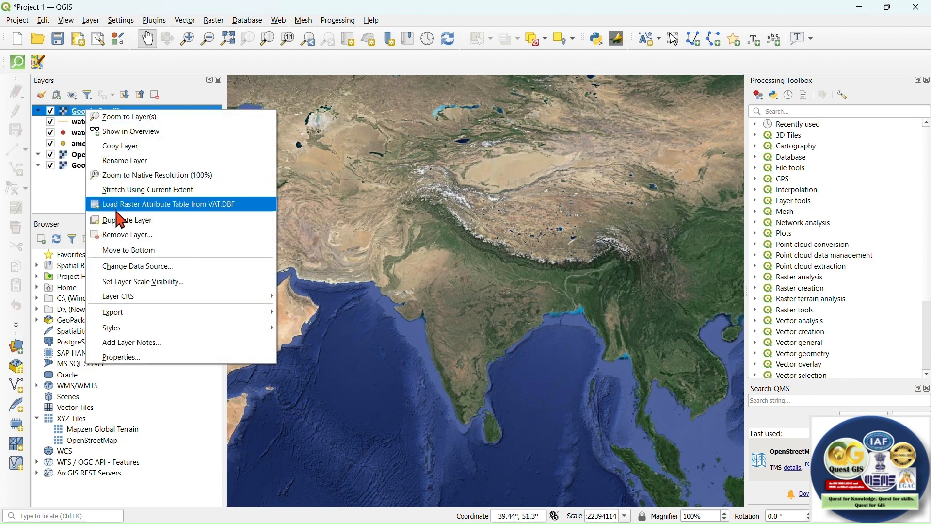
left_click(122, 236)
left_click(449, 283)
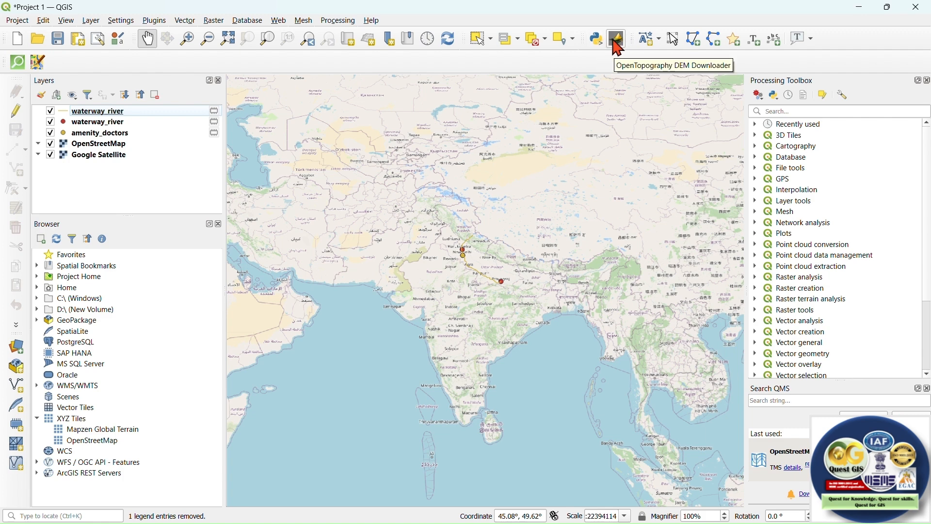
right_click(639, 30)
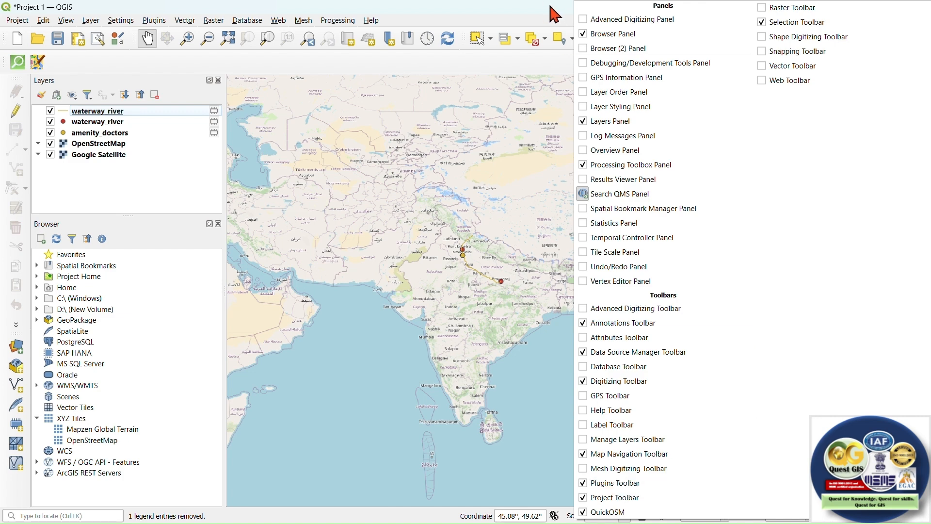
left_click(562, 25)
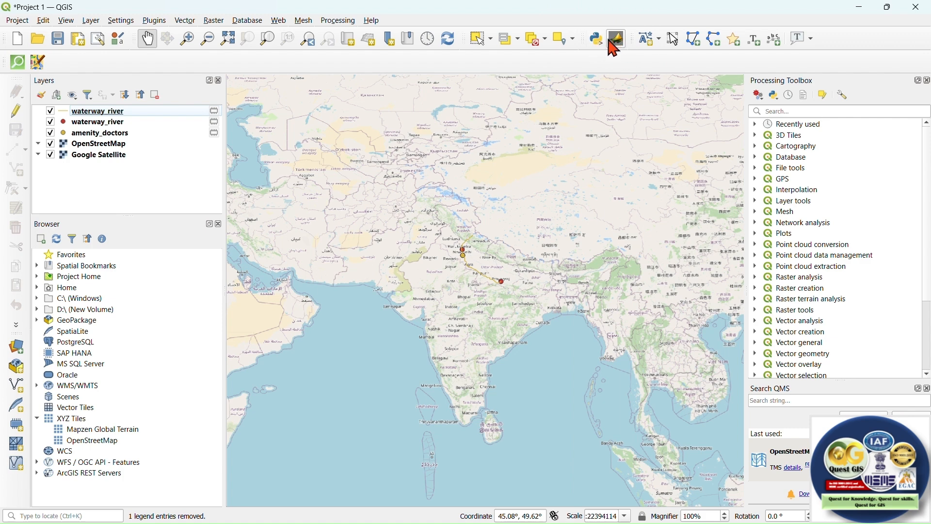
left_click(215, 21)
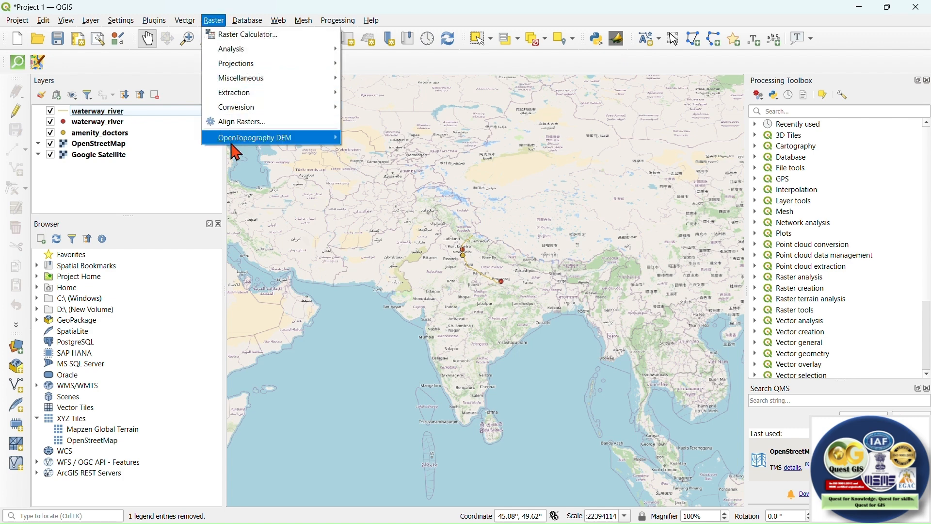
mouse_move(242, 148)
left_click(604, 54)
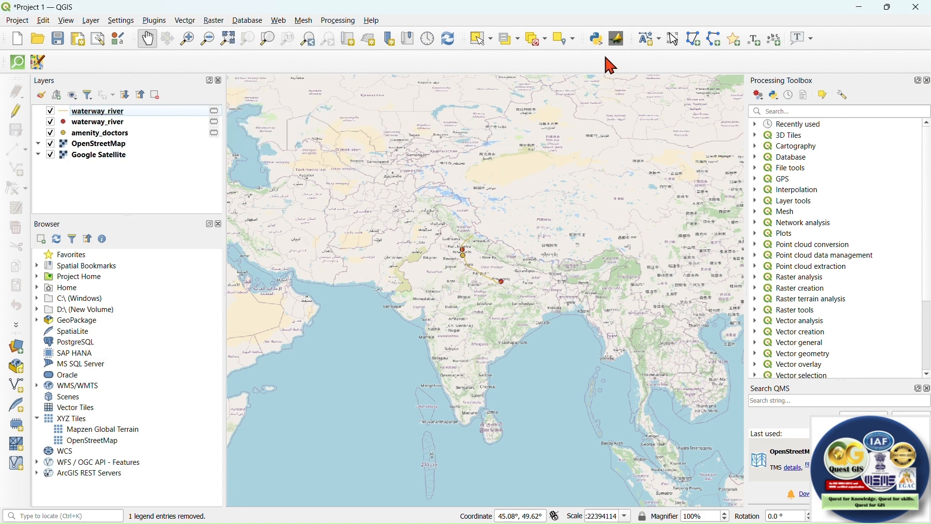
right_click(652, 25)
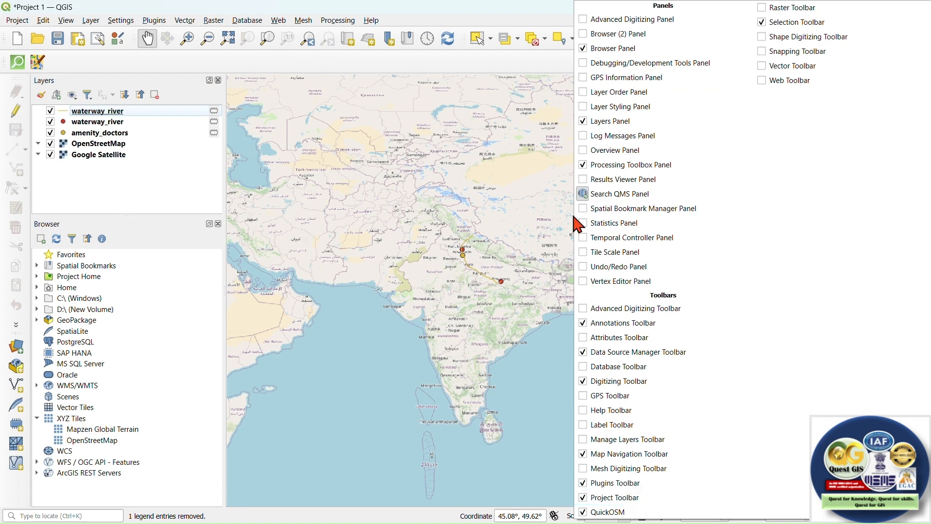
left_click(564, 17)
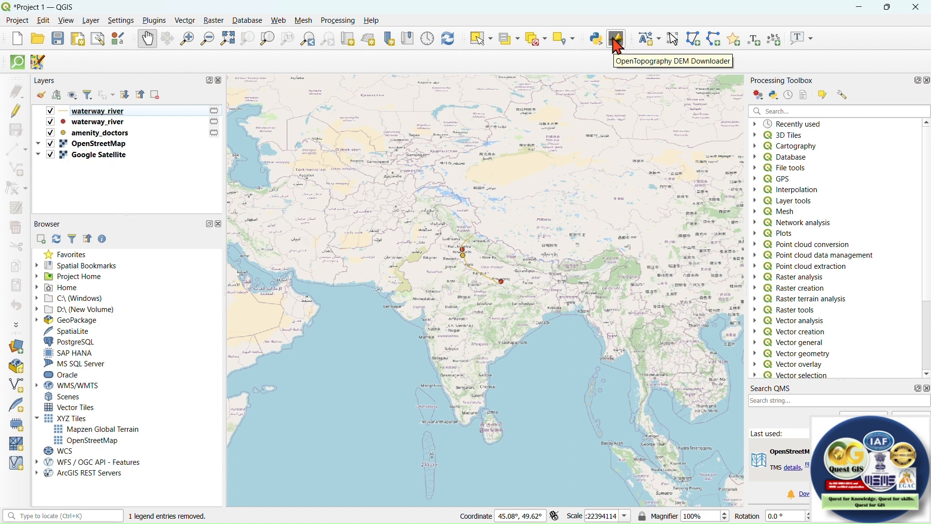
- Open the OpenTopography DEM Downloader and select SRTM 30m as the DEM to download
left_click(619, 44)
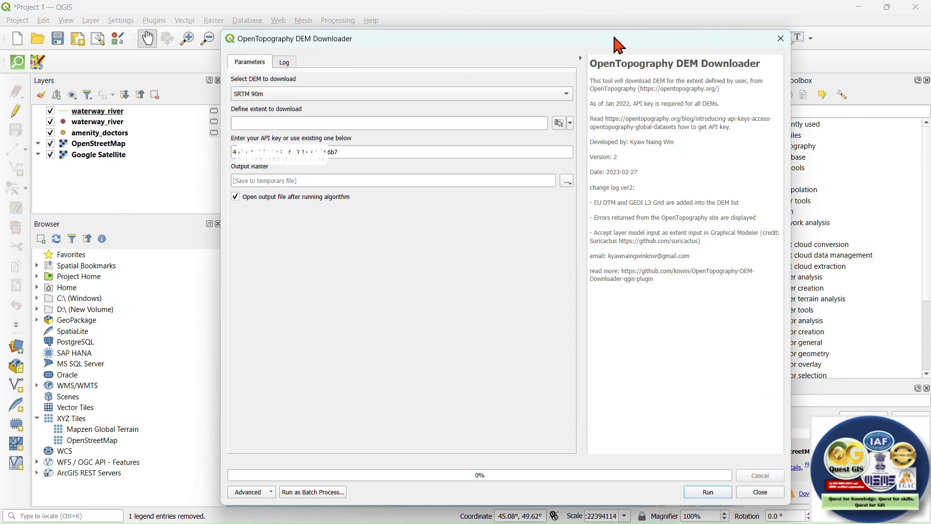
left_click(568, 99)
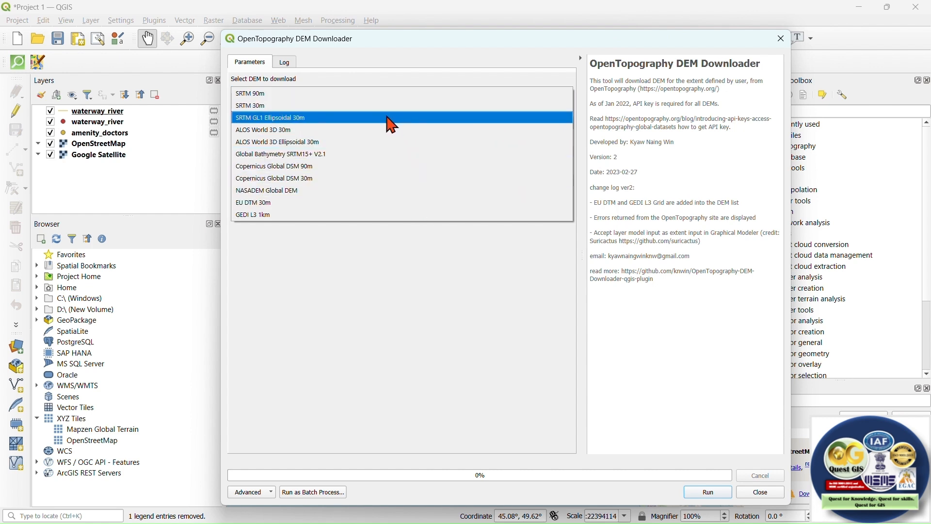
left_click(278, 106)
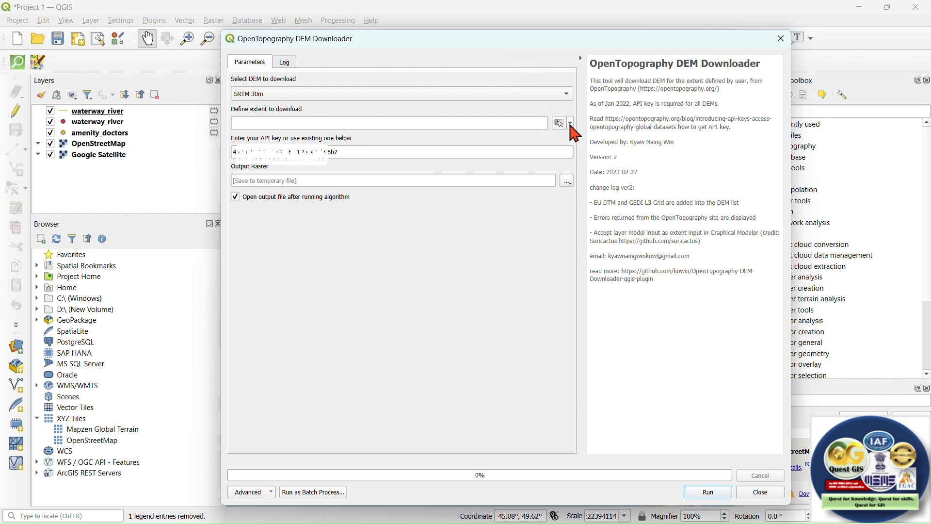
- Define the DEM download extent by drawing a rectangle over New Delhi on the map canvas, about 77.158–77.324° E and 28.557–28.679° N
left_click(572, 124)
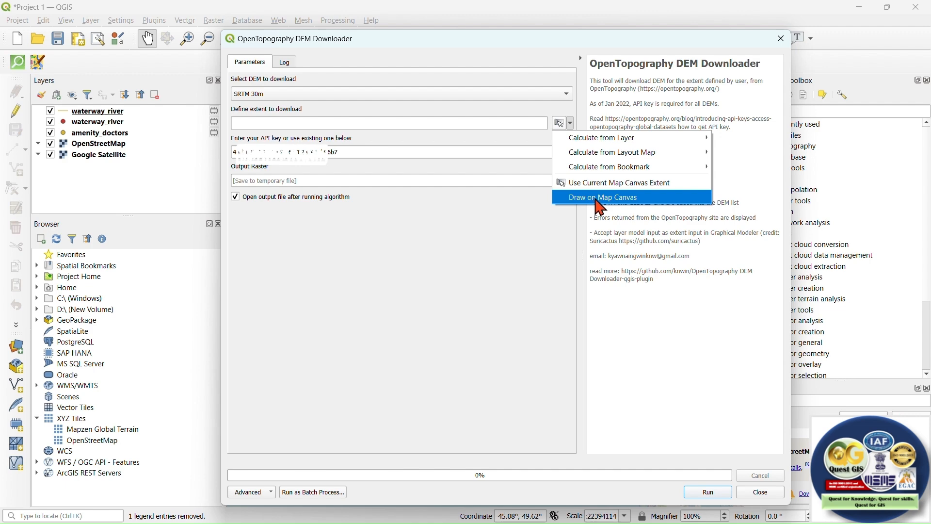
left_click(607, 207)
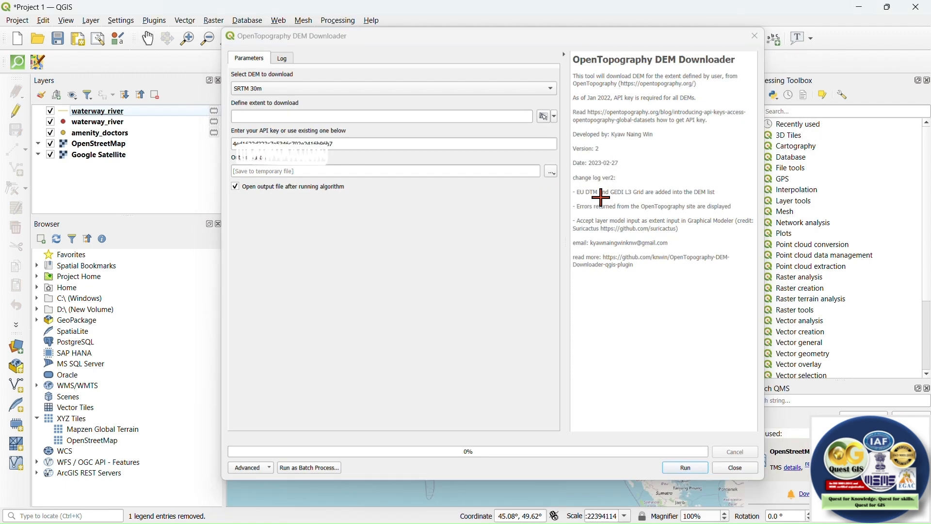
scroll(472, 260, "up", 3)
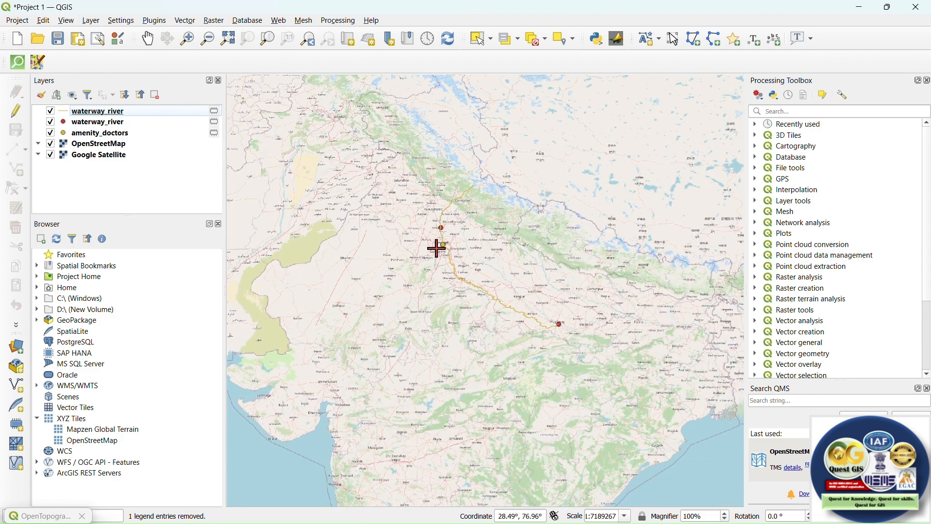
scroll(446, 235, "up", 2)
scroll(453, 237, "up", 3)
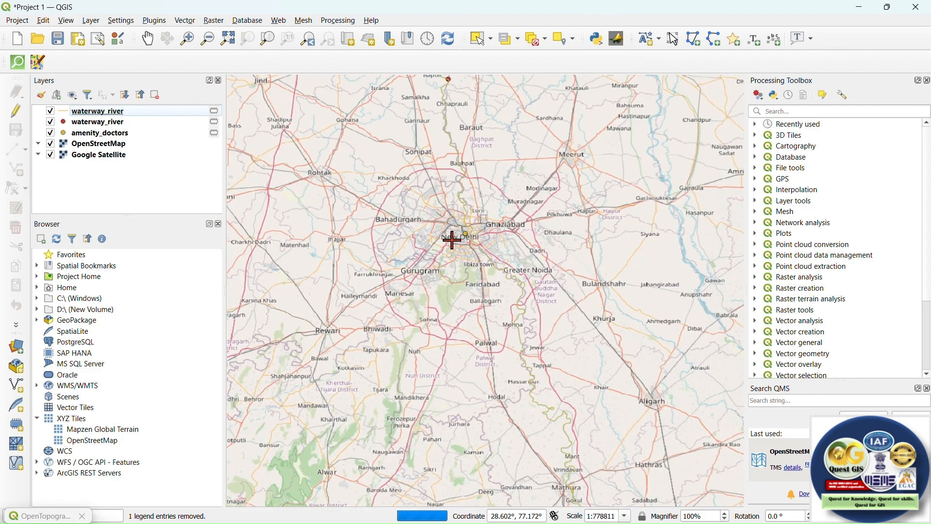
scroll(459, 234, "up", 2)
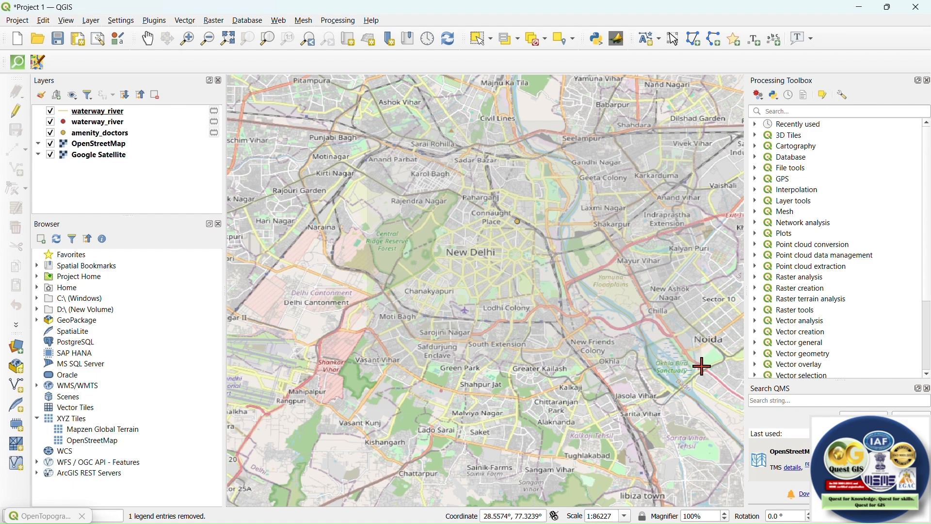
left_click_drag(702, 367, 702, 366)
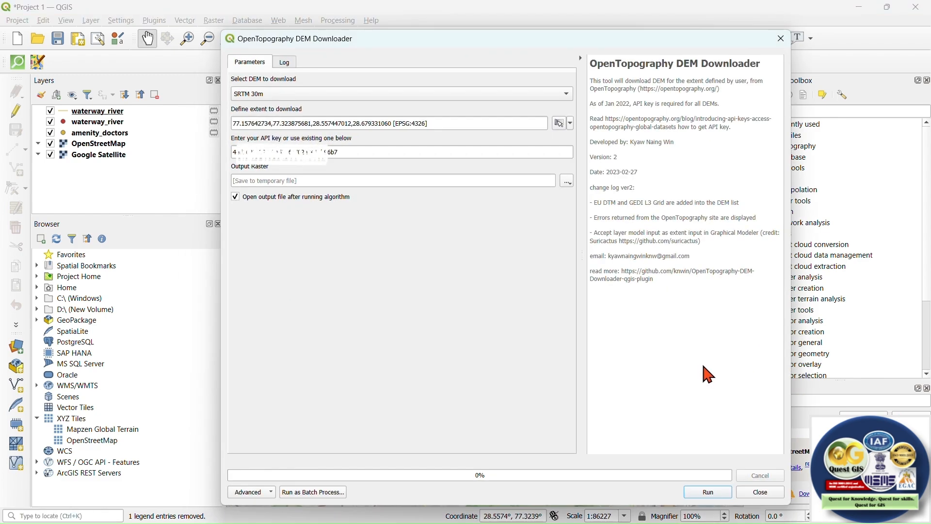
left_click_drag(394, 124, 228, 125)
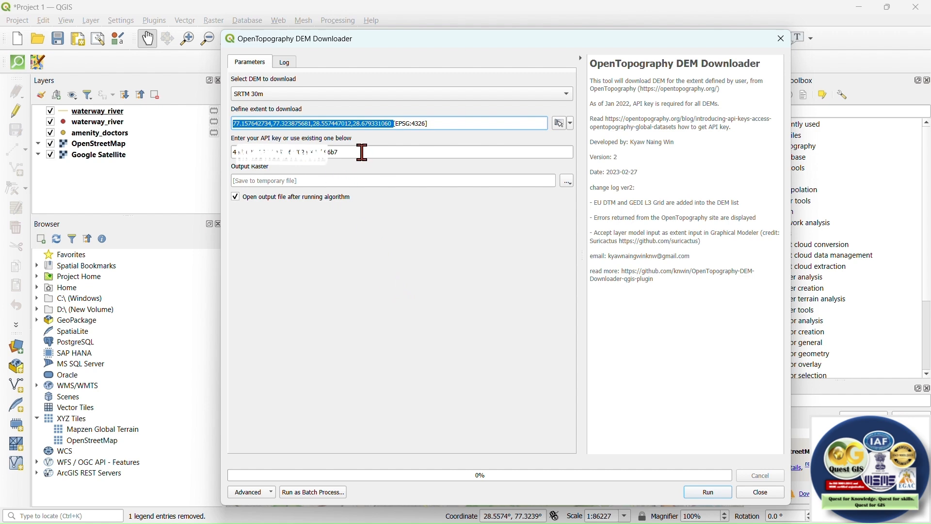
- Copy the API key guide's web address from the tool description and open it in Chrome
left_click_drag(361, 153, 228, 152)
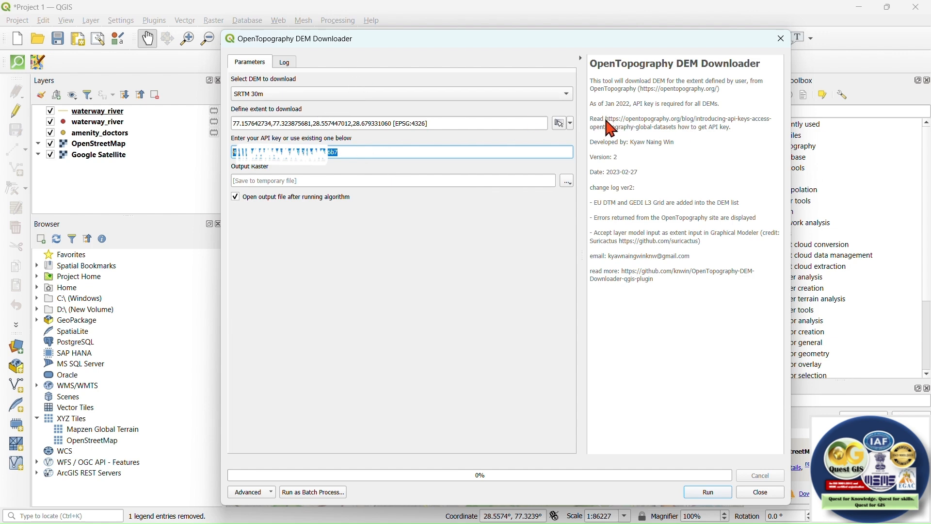
left_click_drag(605, 119, 664, 127)
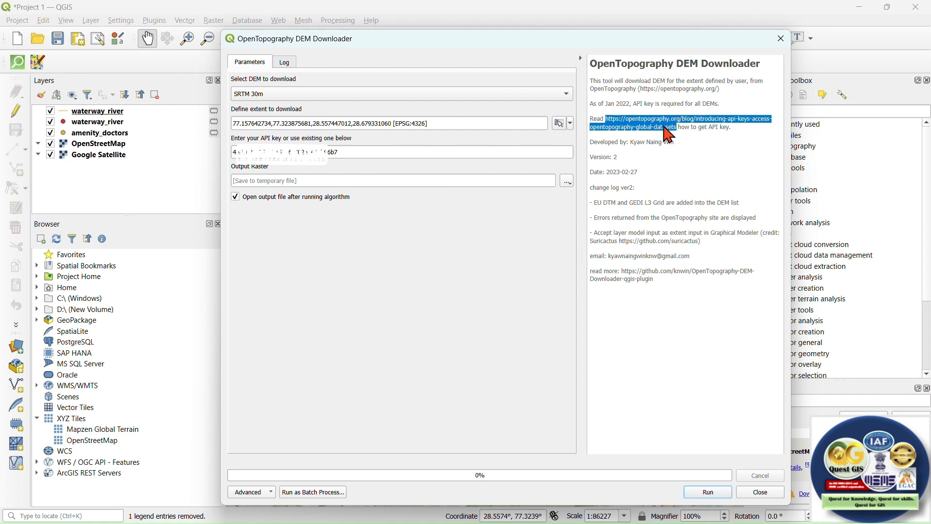
right_click(664, 129)
left_click(685, 134)
key("super")
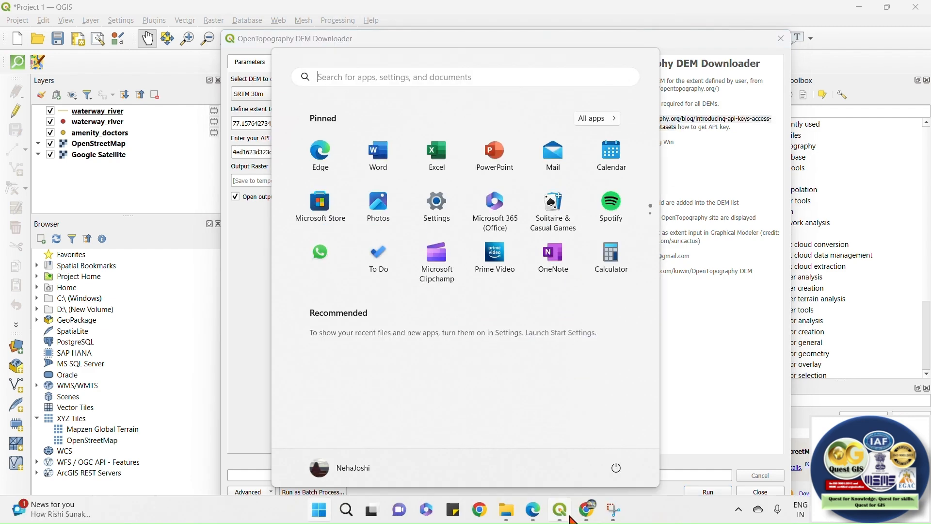
left_click(585, 510)
left_click(233, 37)
key("ctrl+v")
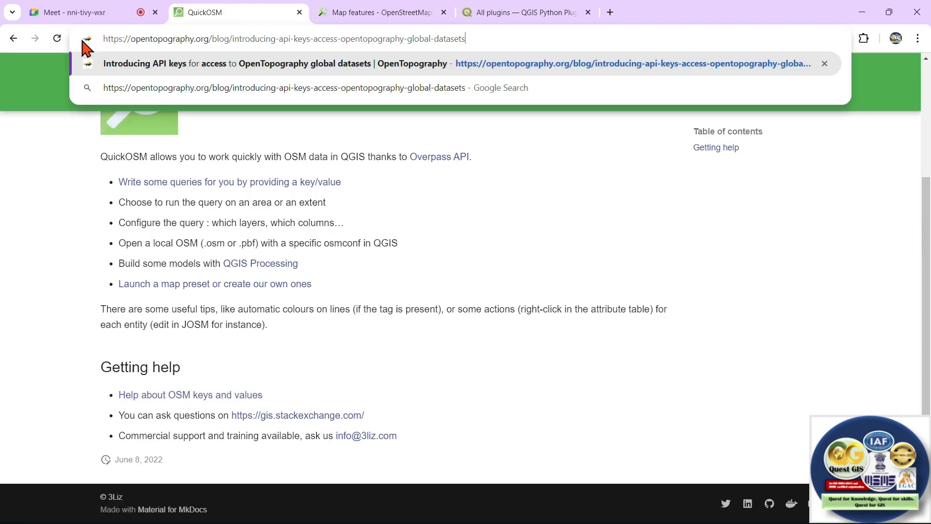
key("Return")
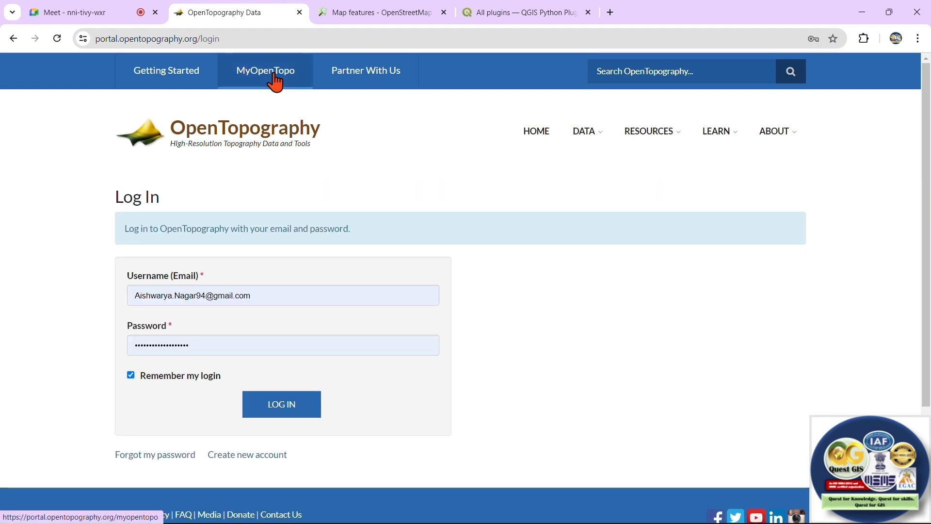
- Log in to the OpenTopography portal with the saved account email and password, and open the Get an API Key page
left_click(265, 296)
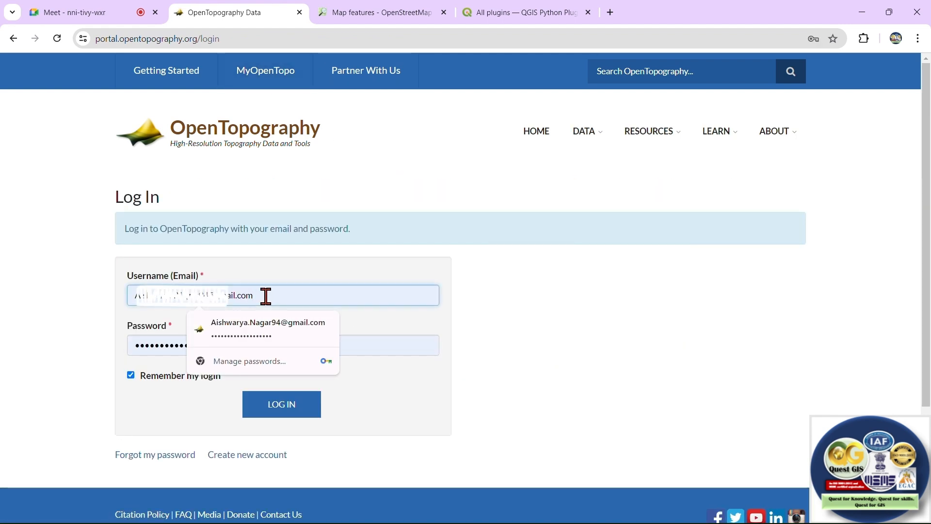
left_click(589, 326)
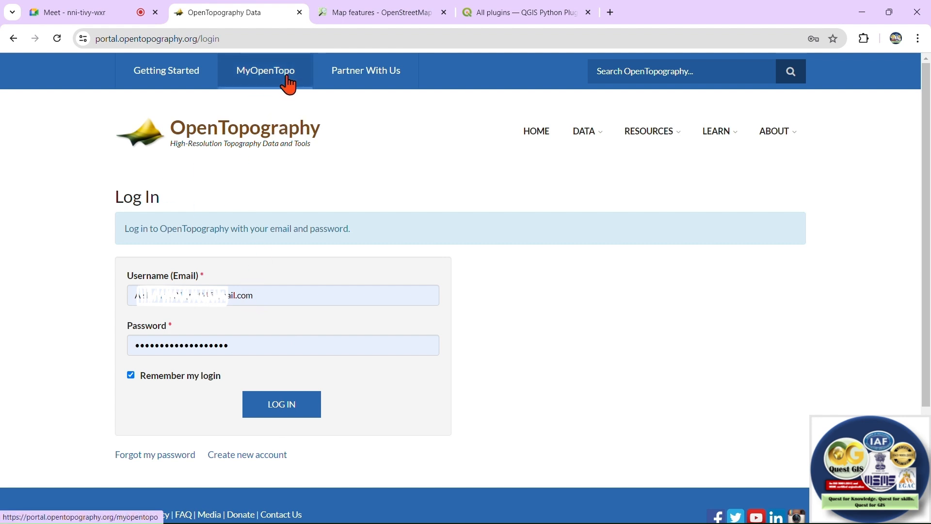
left_click(290, 415)
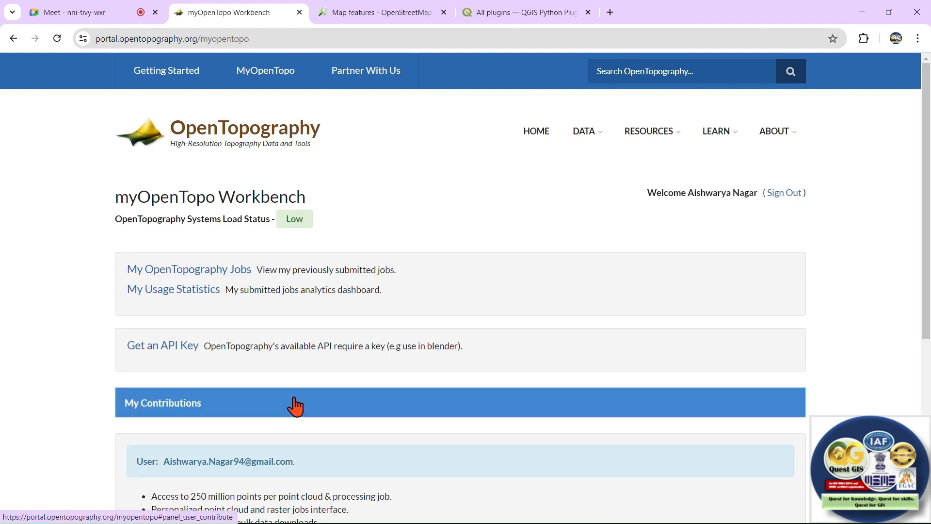
left_click(168, 355)
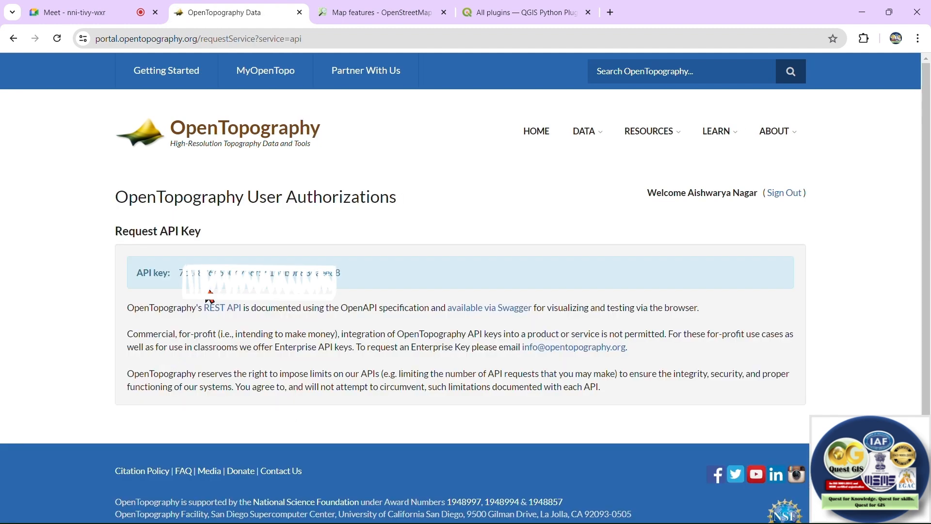
- Copy the account's API key from the Request API Key page and return to QGIS
left_click_drag(176, 274, 350, 284)
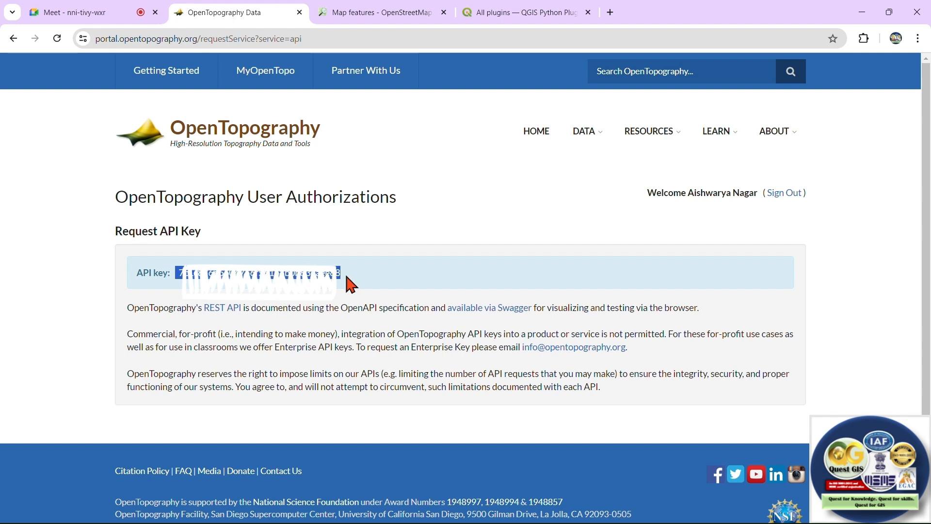
right_click(294, 278)
left_click(320, 289)
left_click(862, 13)
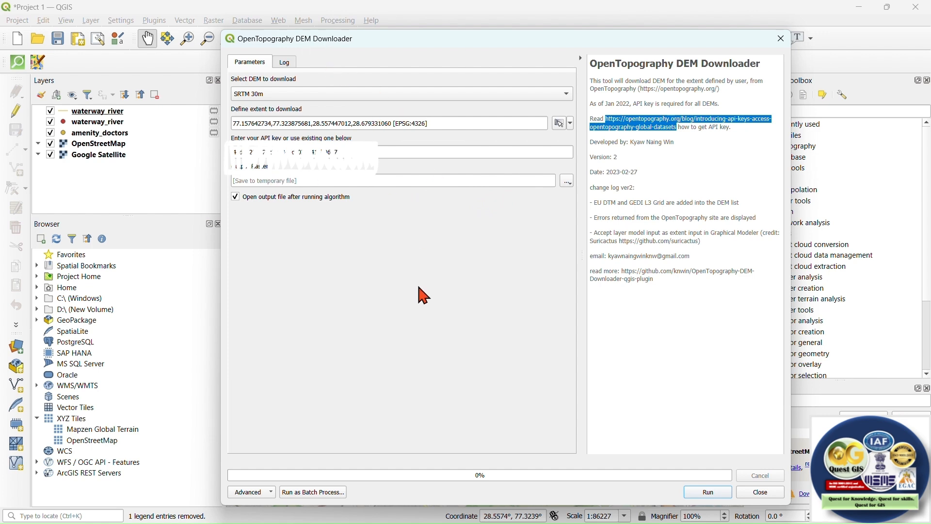
- Set the output raster to save to a file and create a Day-2 folder in the Week-1 folder of the Remote Sensing course on drive D
left_click(568, 182)
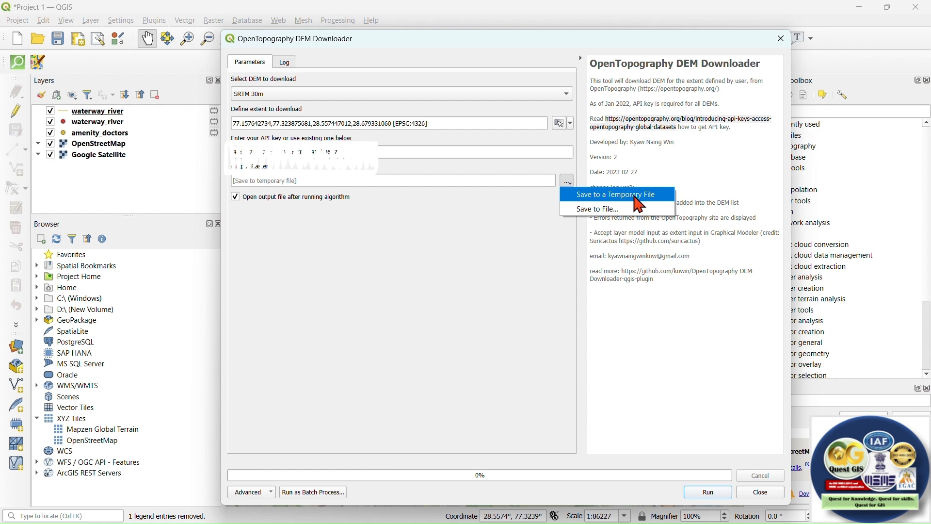
left_click(612, 209)
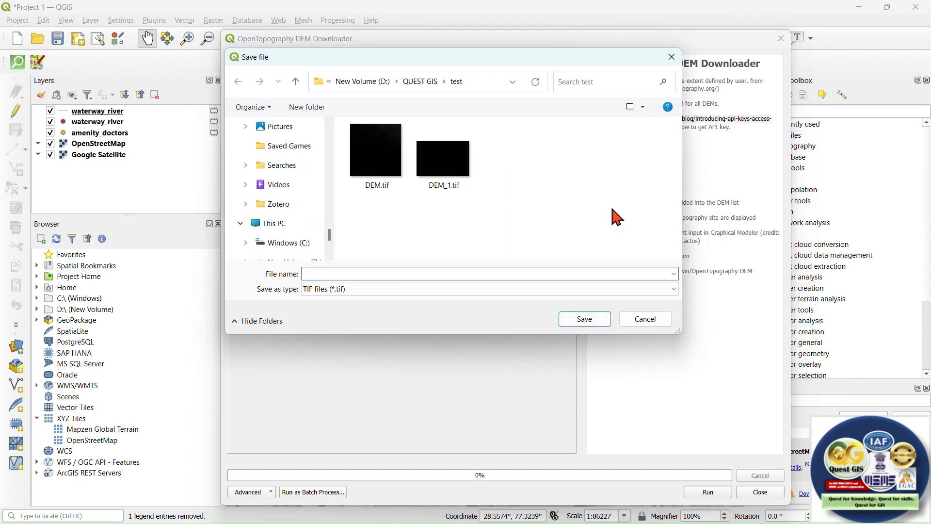
left_click(297, 84)
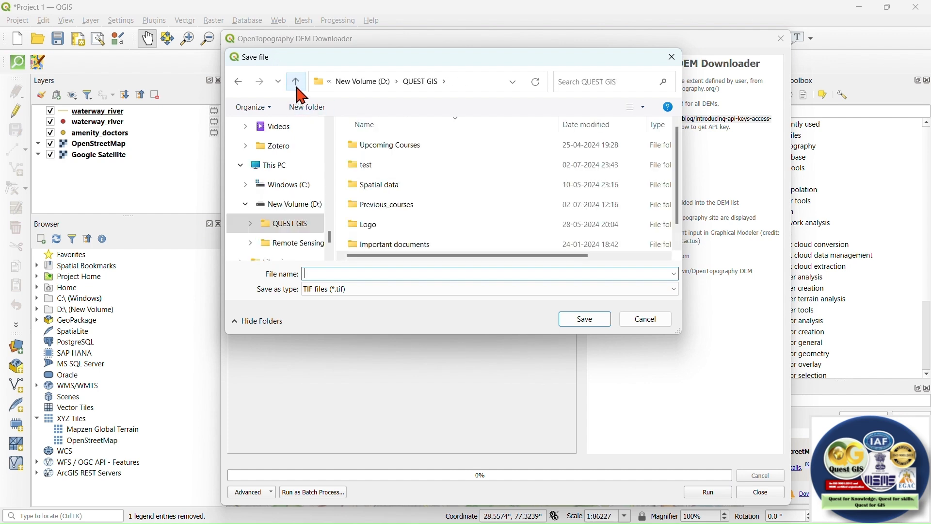
left_click(297, 83)
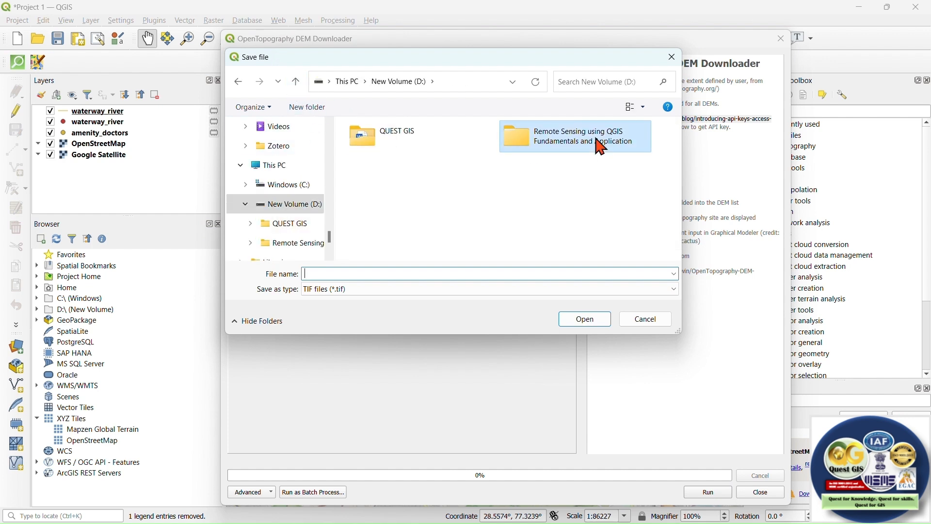
double_click(572, 143)
double_click(392, 165)
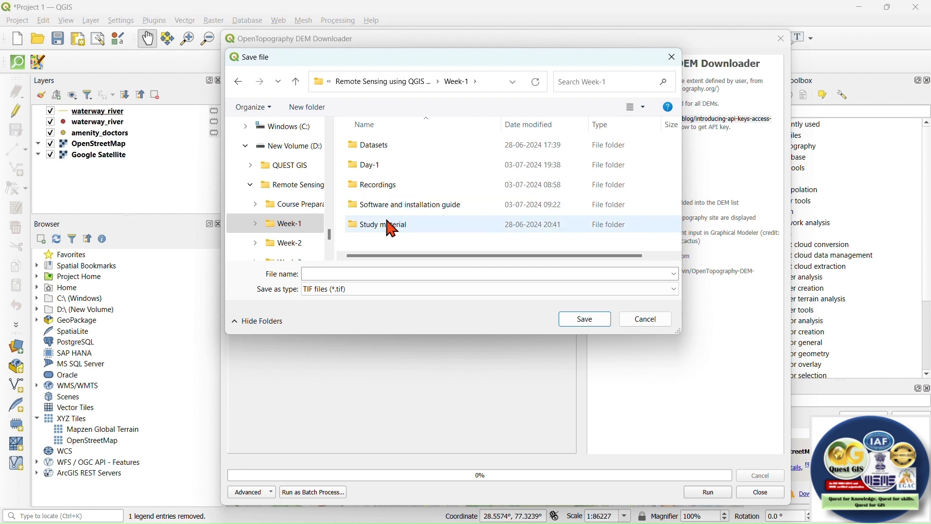
left_click(306, 107)
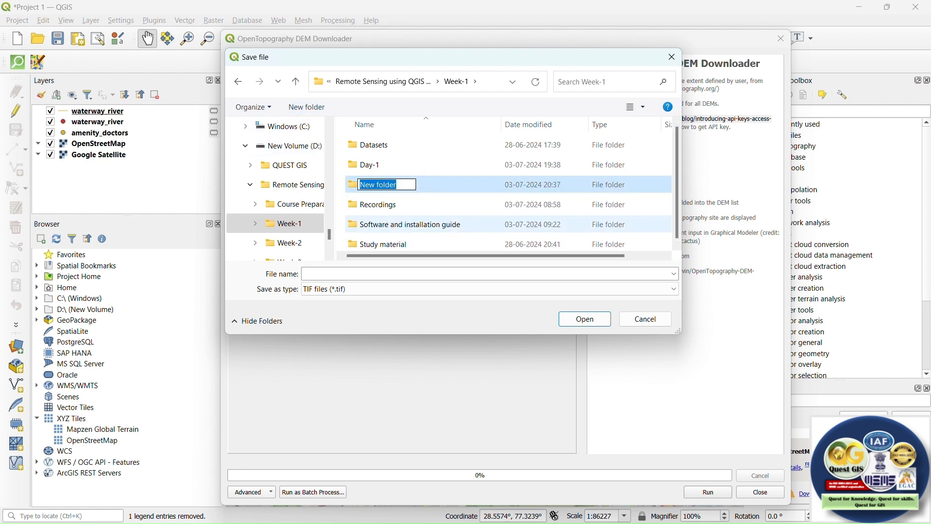
type("Day-2")
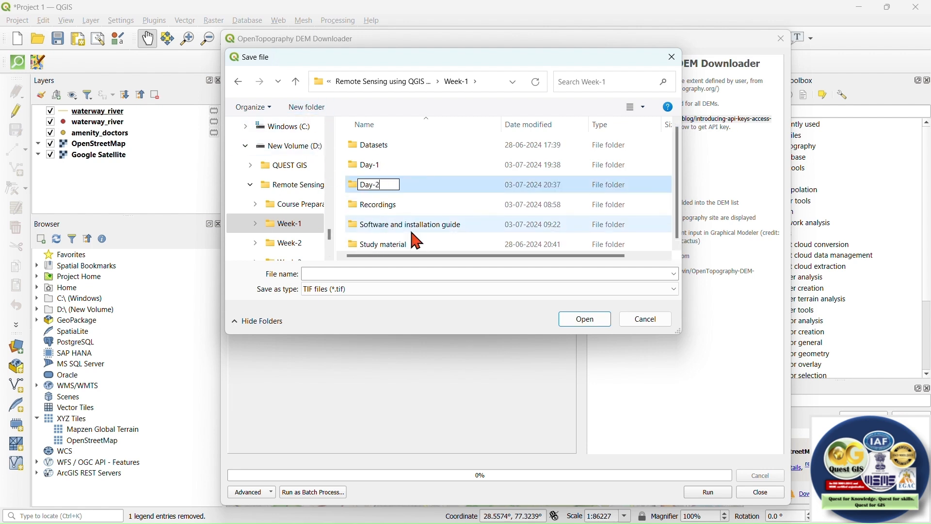
key("Return")
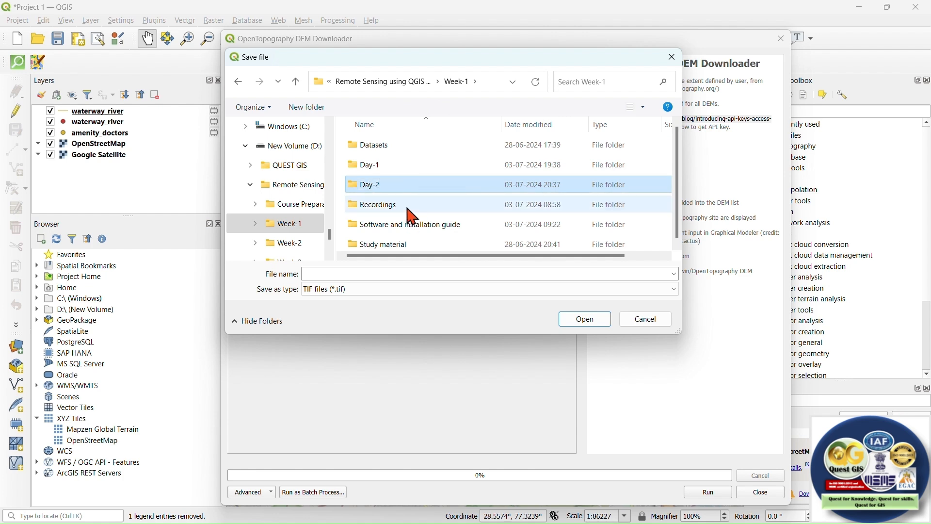
double_click(399, 185)
- Save the output raster as DEM in TIF format in the Day-2 folder and run the DEM download
left_click(358, 274)
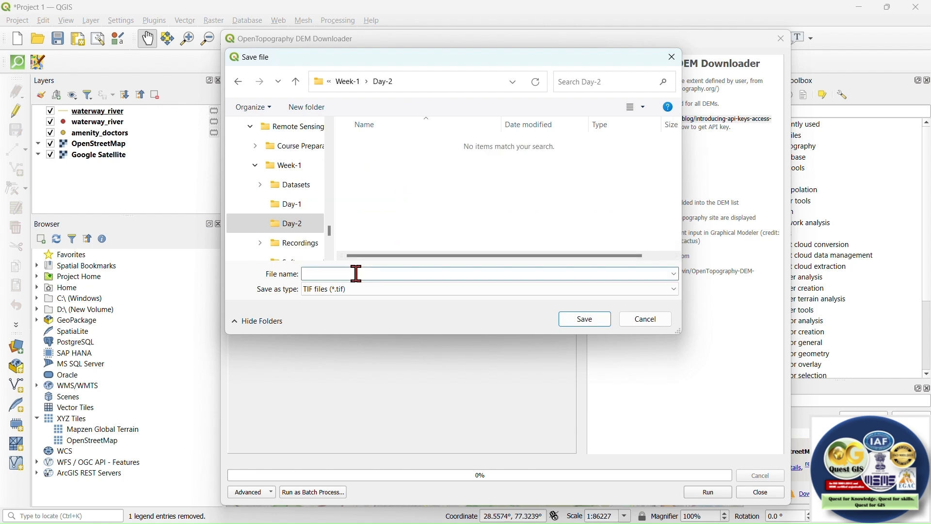
type("DEM")
left_click(358, 289)
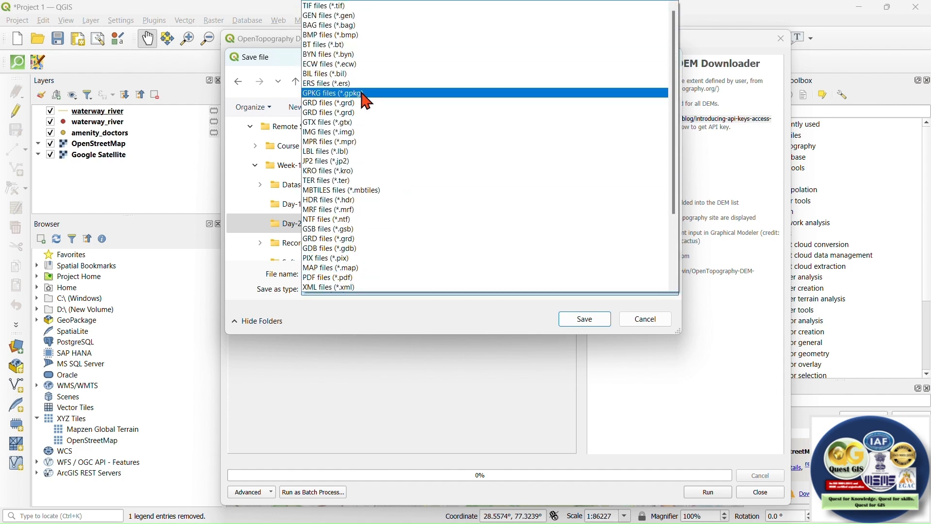
left_click(363, 6)
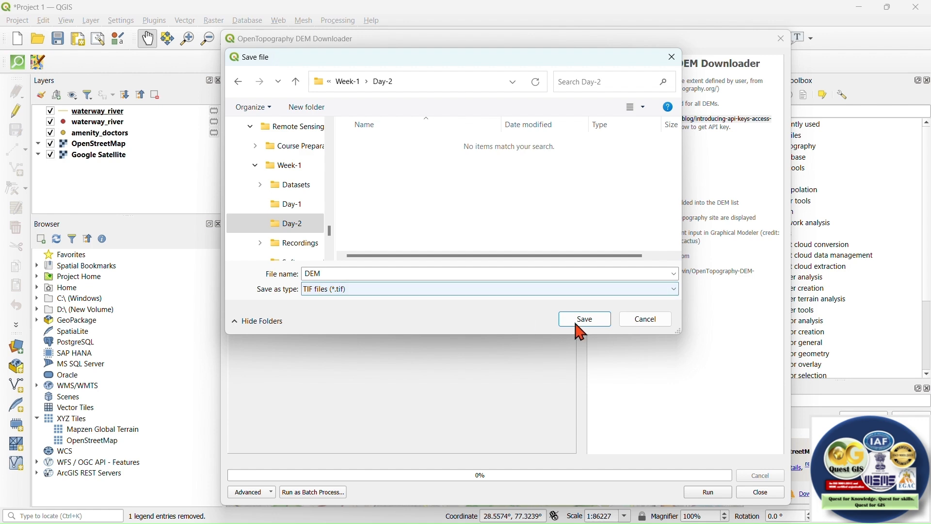
left_click(594, 324)
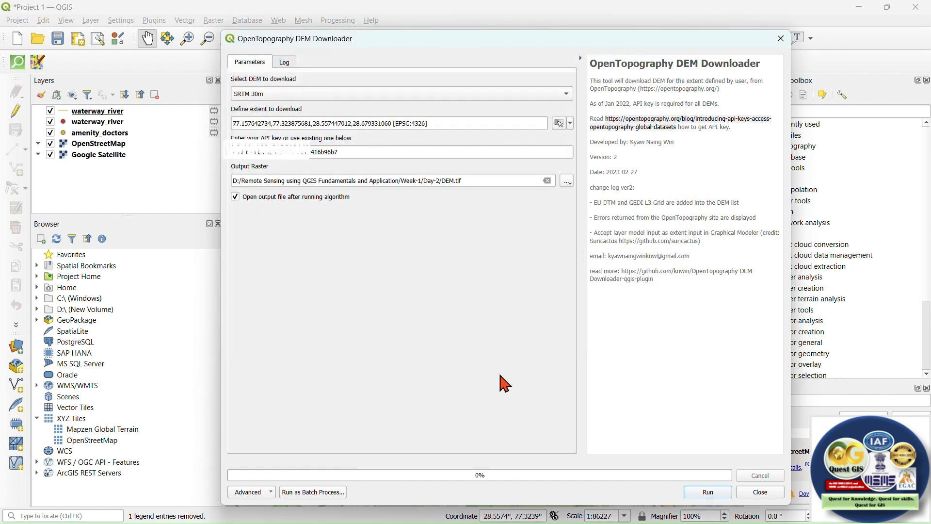
left_click(710, 499)
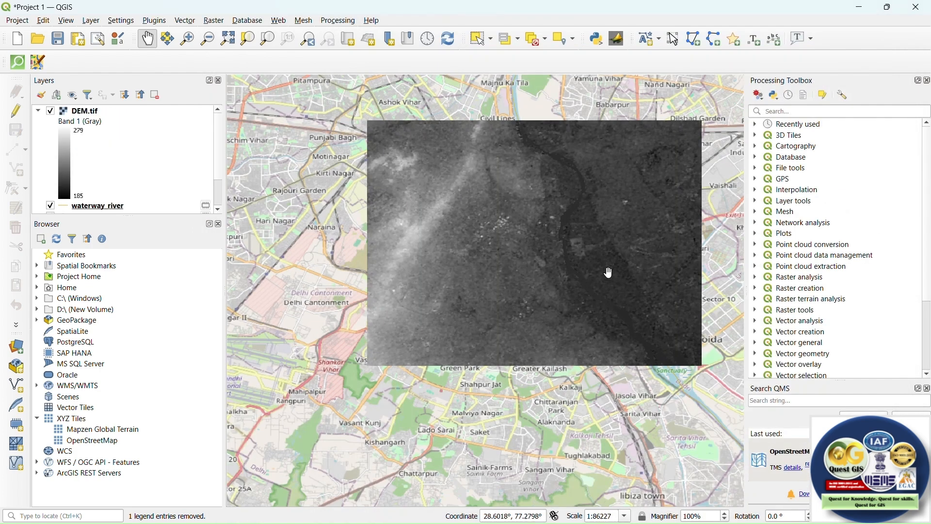
- Inspect the downloaded DEM raster over New Delhi, looking closely at the terrain along the river
left_click_drag(616, 254, 549, 264)
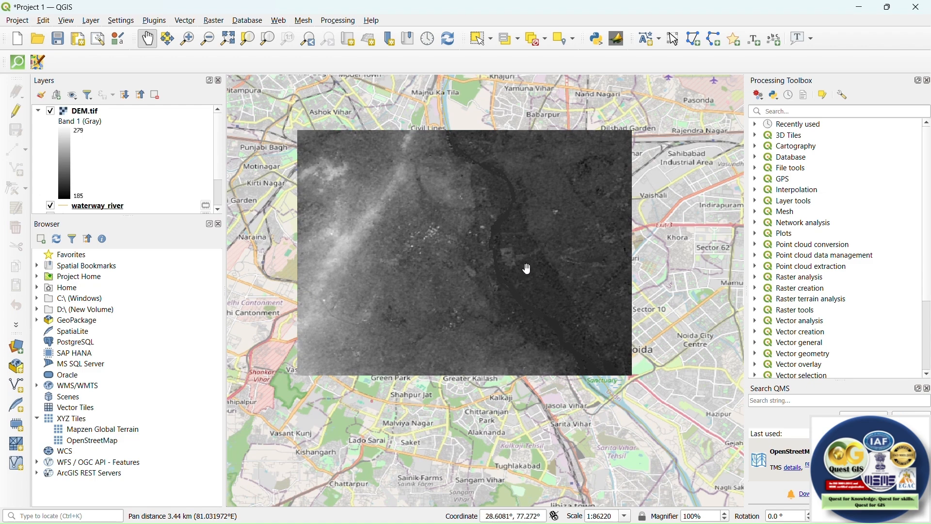
scroll(494, 234, "up", 2)
scroll(502, 229, "down", 2)
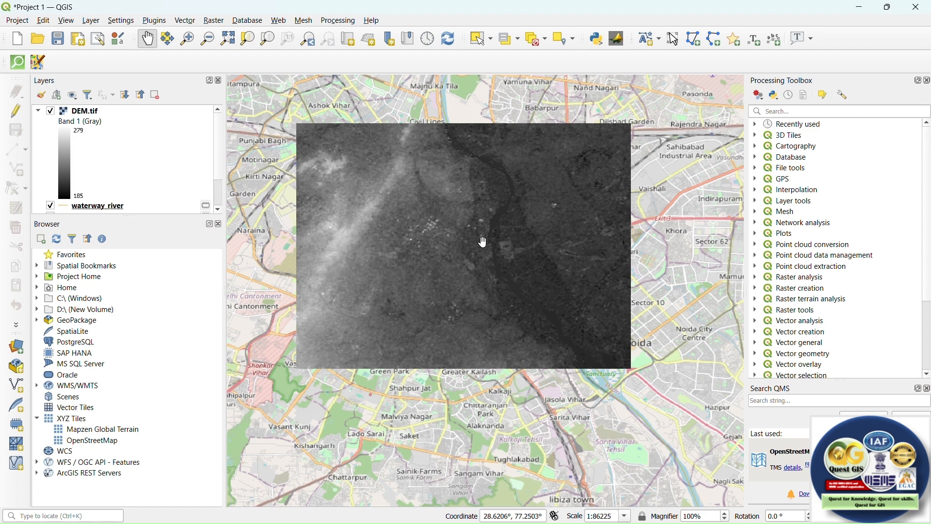
left_click_drag(508, 222, 502, 245)
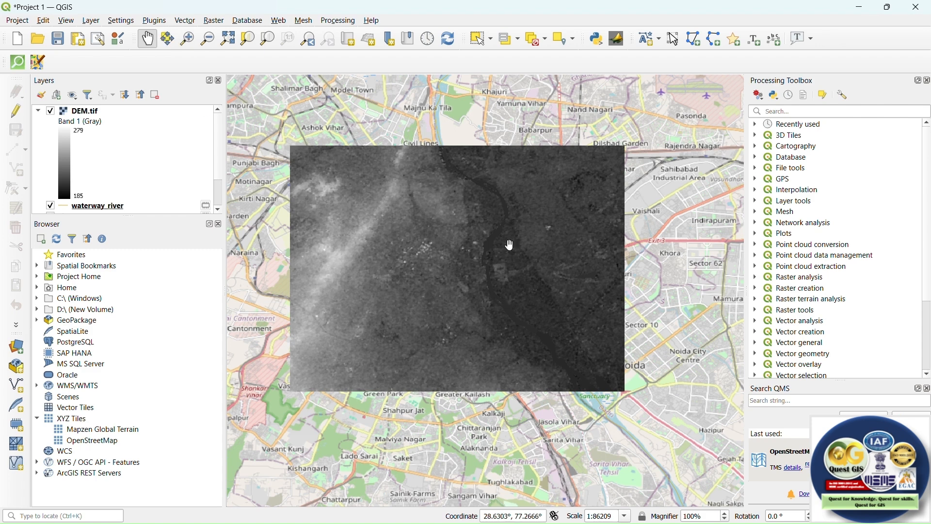
scroll(491, 237, "up", 3)
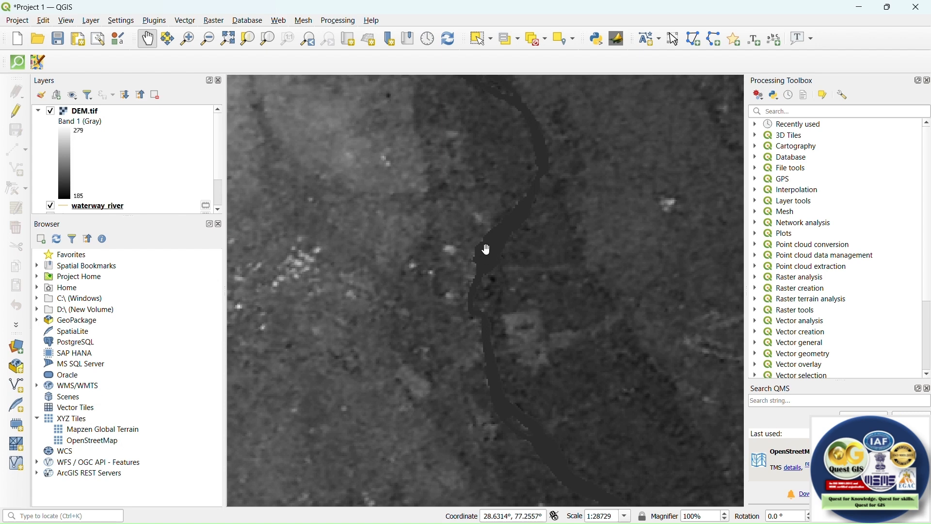
- Search the full plugin repository for "Mapswi" in place of the OpenTopography search
scroll(487, 248, "down", 3)
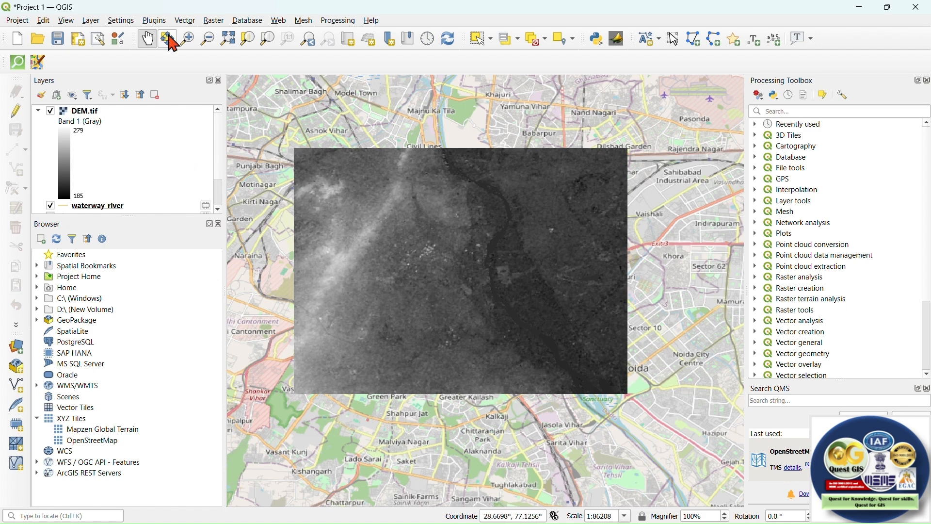
left_click(155, 21)
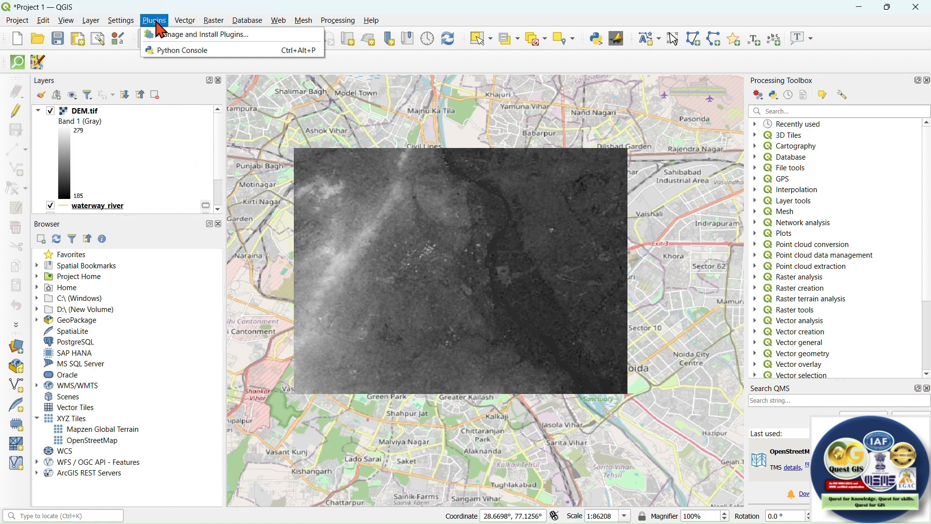
left_click(176, 43)
left_click(324, 111)
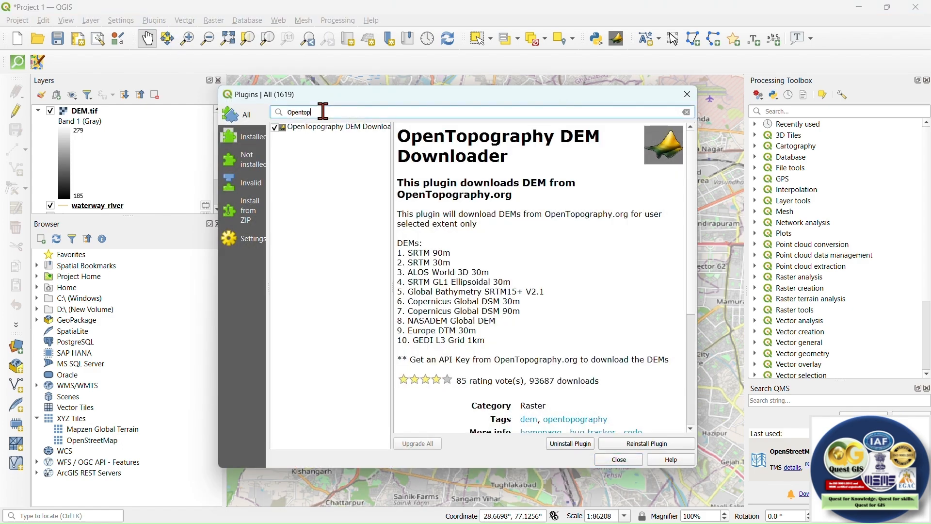
left_click_drag(324, 111, 267, 111)
key("BackSpace")
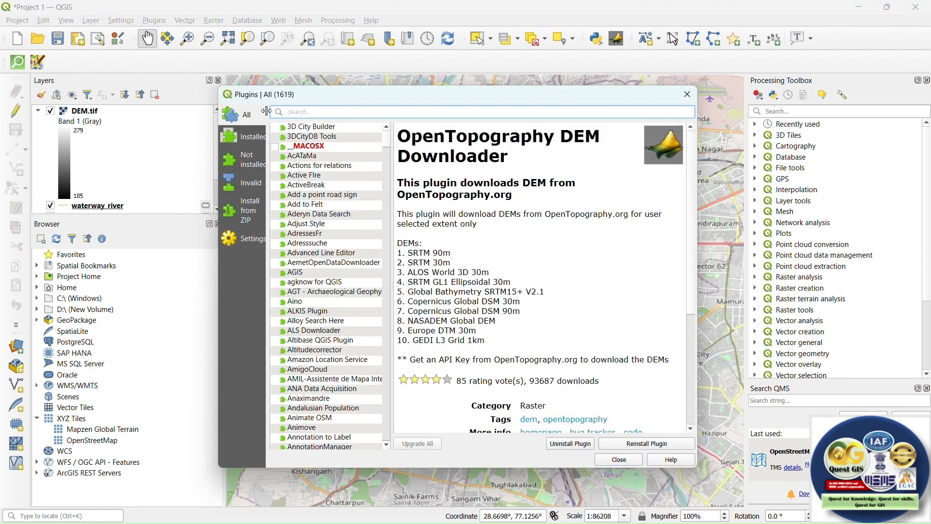
type("Mapswi")
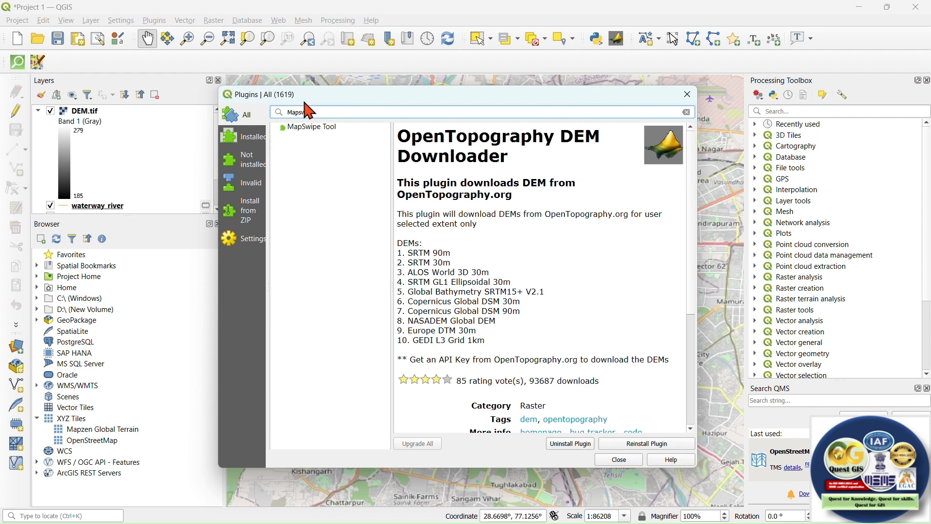
- Install the MapSwipe Tool plugin and close the plugin manager
left_click(311, 129)
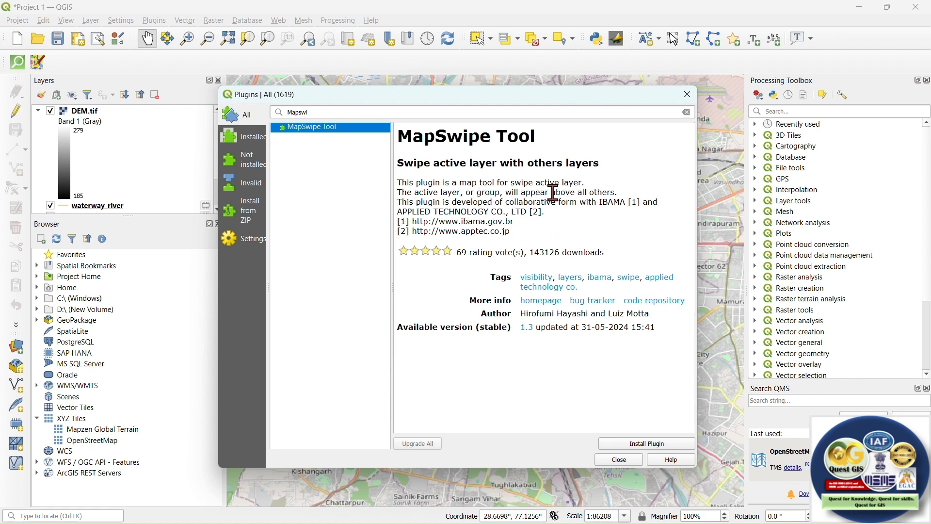
left_click(655, 445)
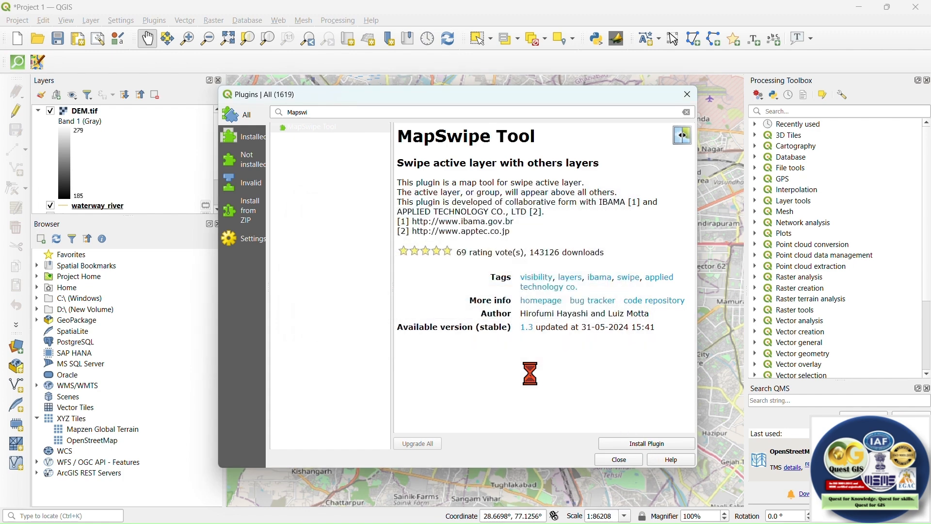
left_click(619, 460)
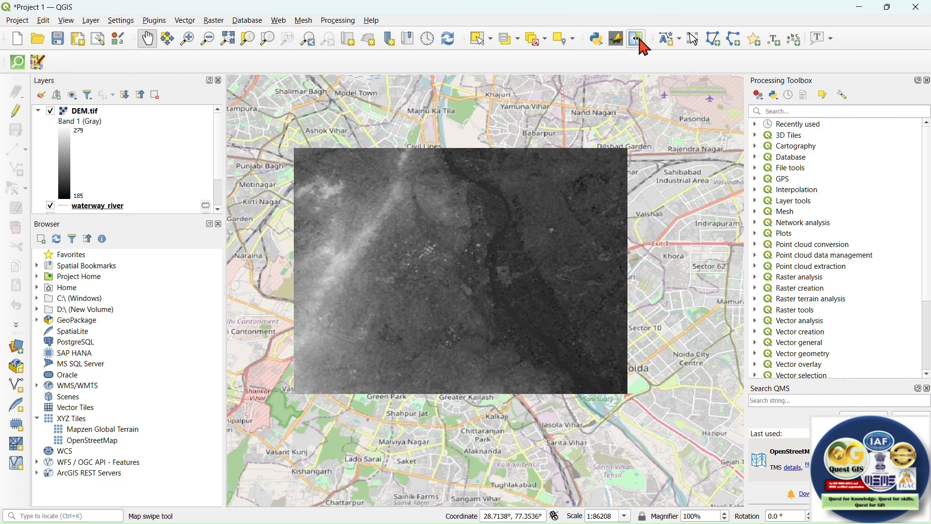
right_click(660, 25)
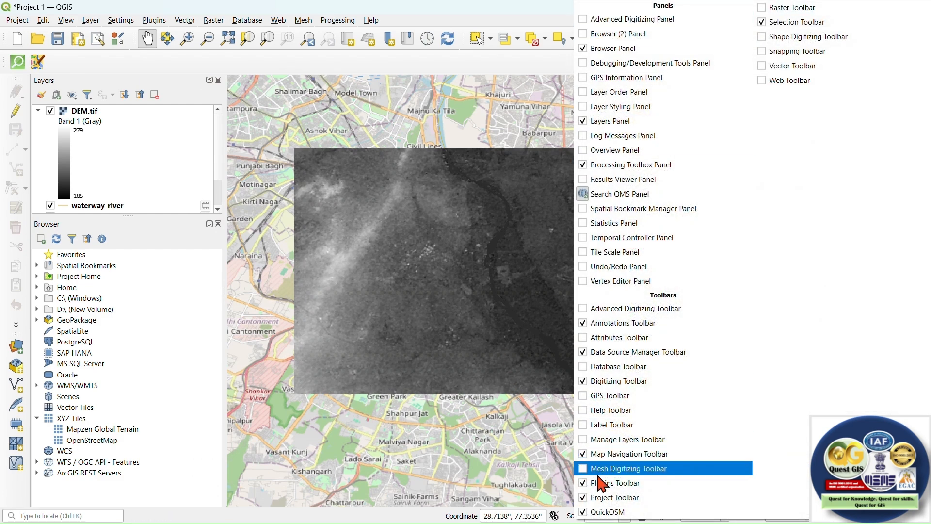
left_click(554, 19)
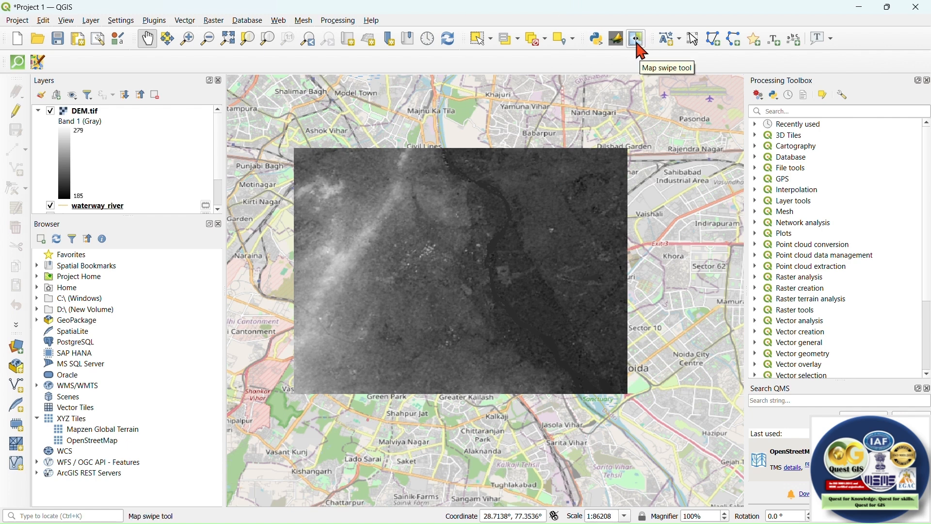
left_click(155, 21)
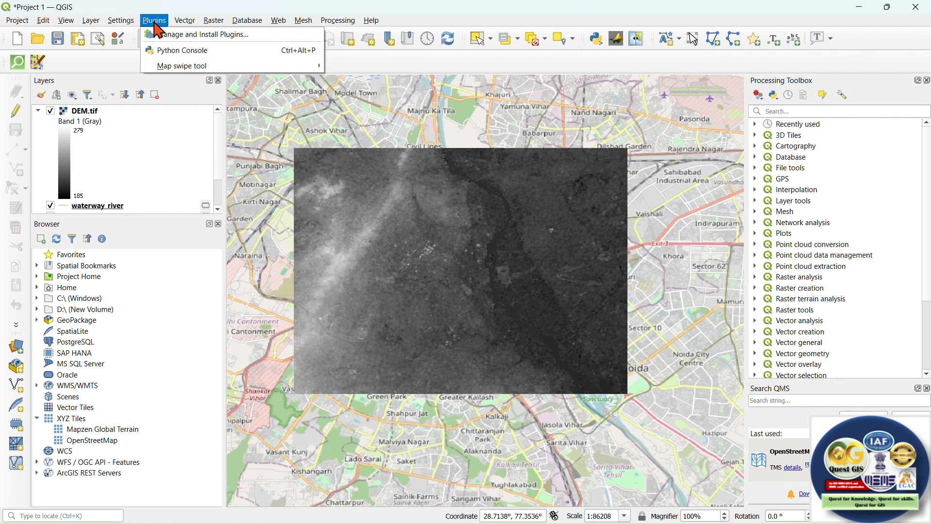
mouse_move(193, 71)
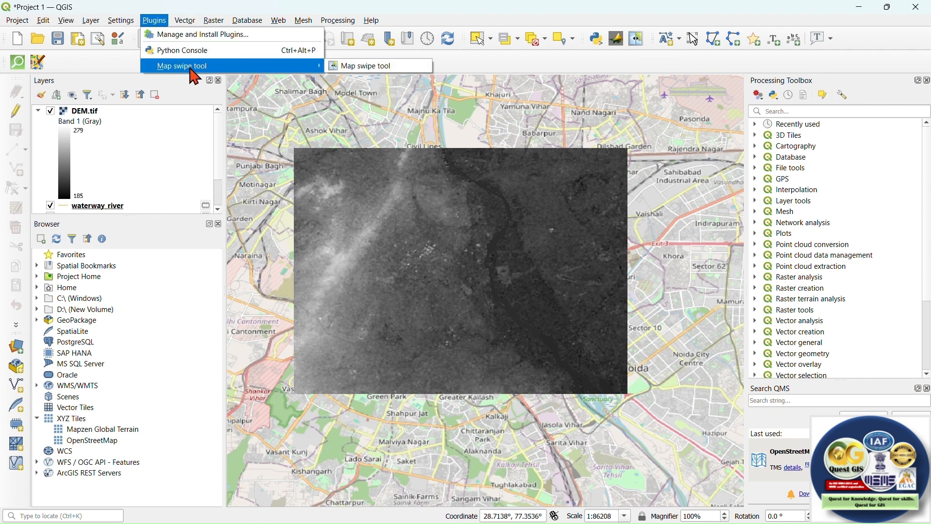
left_click(627, 66)
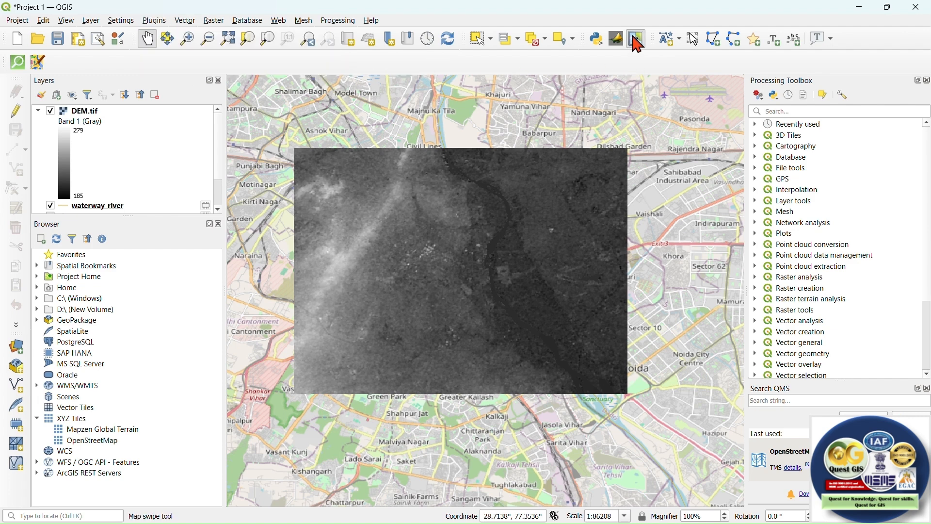
- Activate the Map swipe tool and swipe the waterway_river layer vertically across the map
left_click(635, 41)
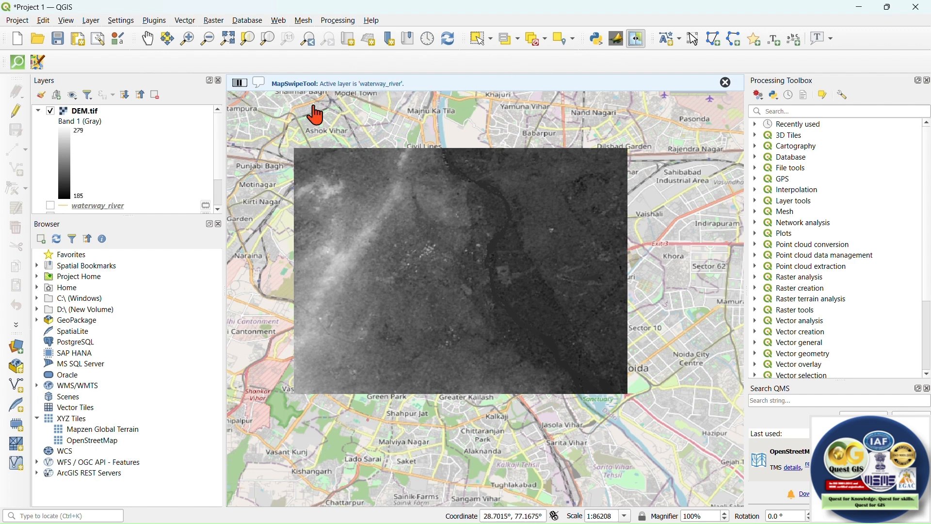
scroll(221, 160, "down", 3)
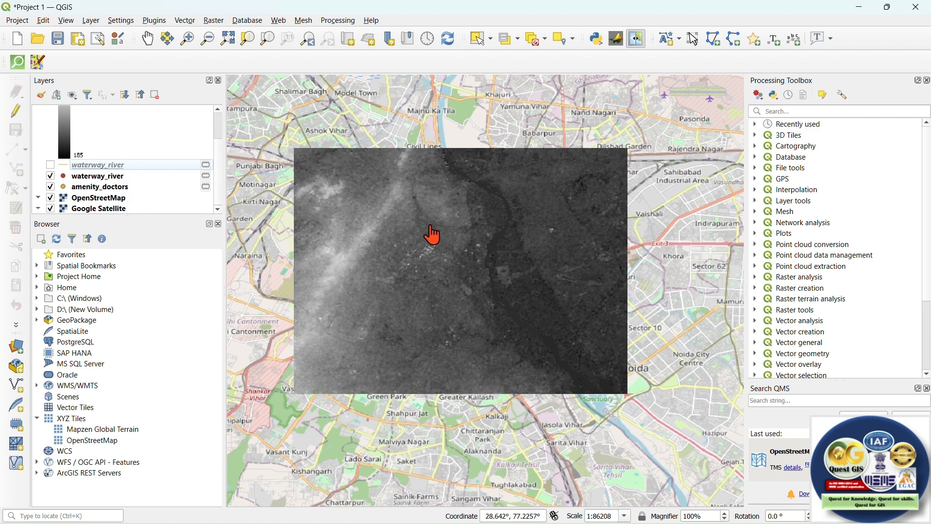
left_click_drag(451, 238, 441, 410)
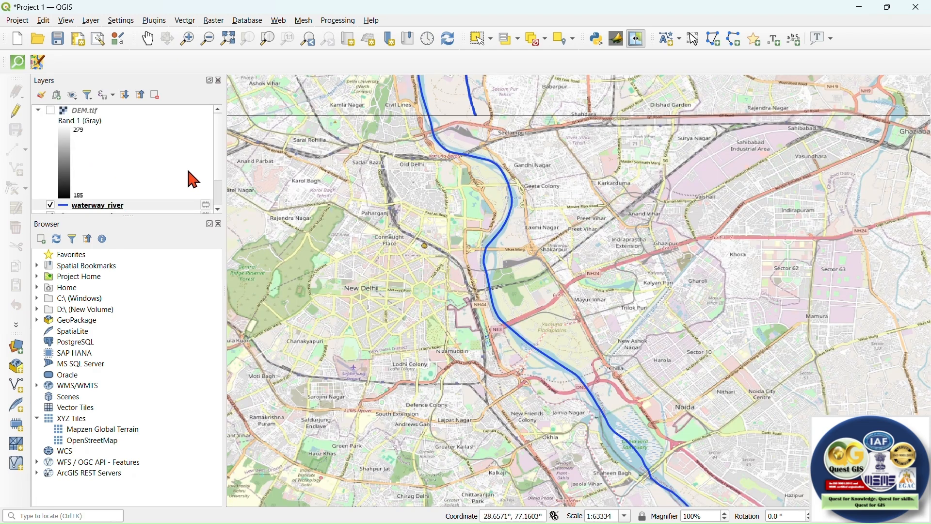
- Make DEM.tif the active layer and swipe it vertically over the OpenStreetMap basemap to compare them
left_click(76, 112)
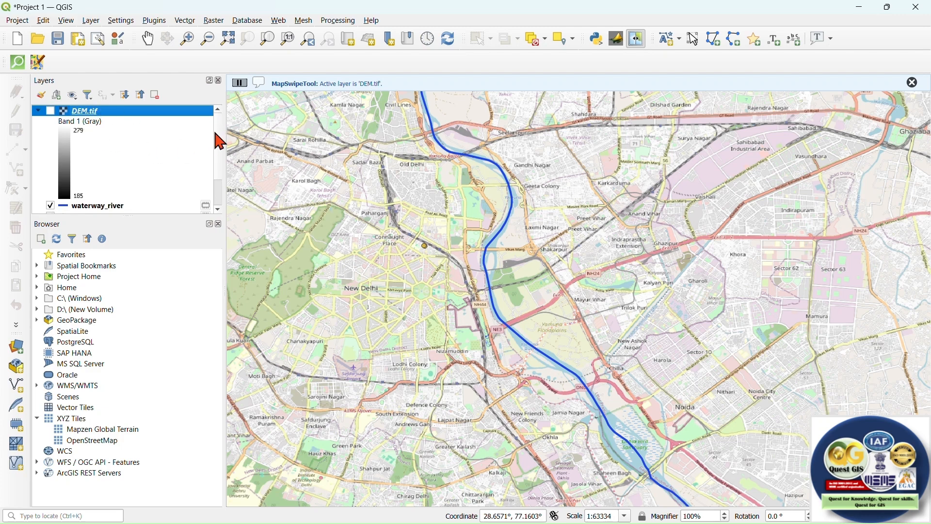
left_click_drag(483, 208, 495, 488)
scroll(466, 200, "down", 2)
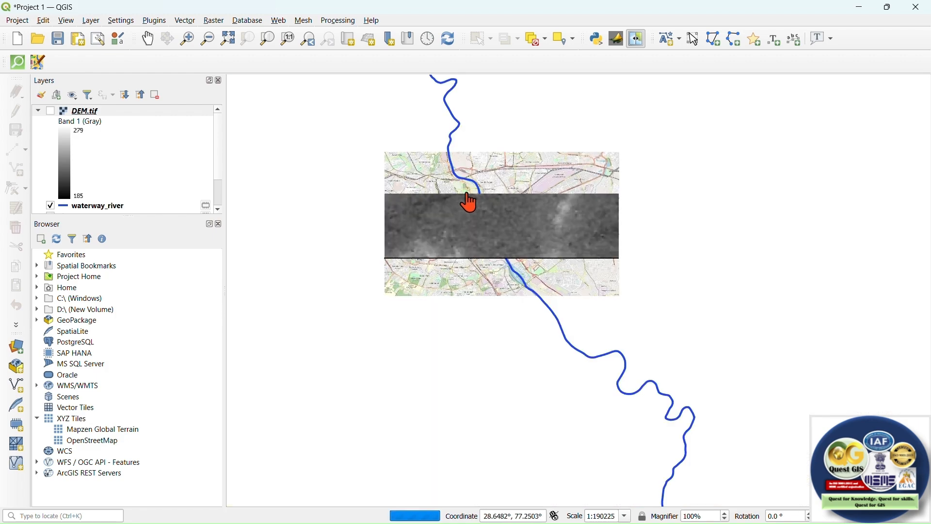
scroll(484, 214, "up", 2)
- Hide both waterway_river layers and the amenity_doctors layer, and collapse the DEM.tif legend
scroll(56, 186, "down", 2)
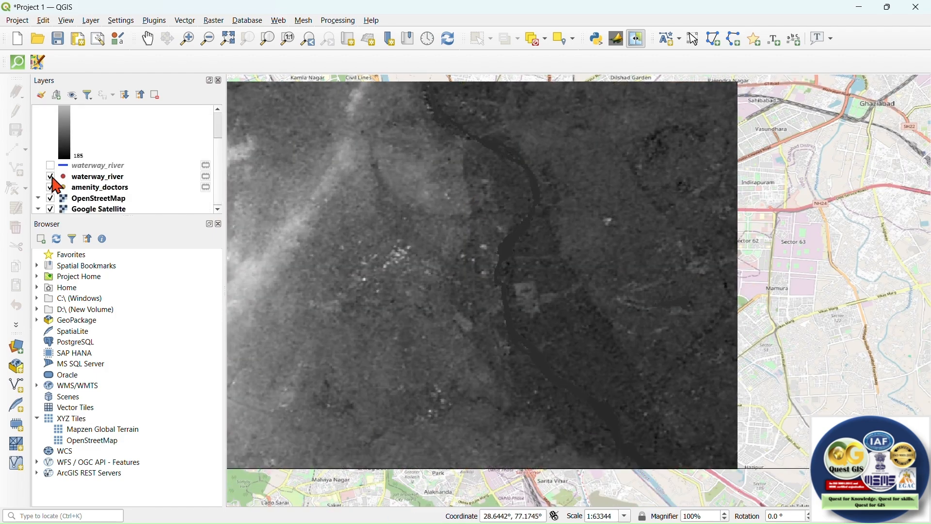
scroll(64, 155, "up", 3)
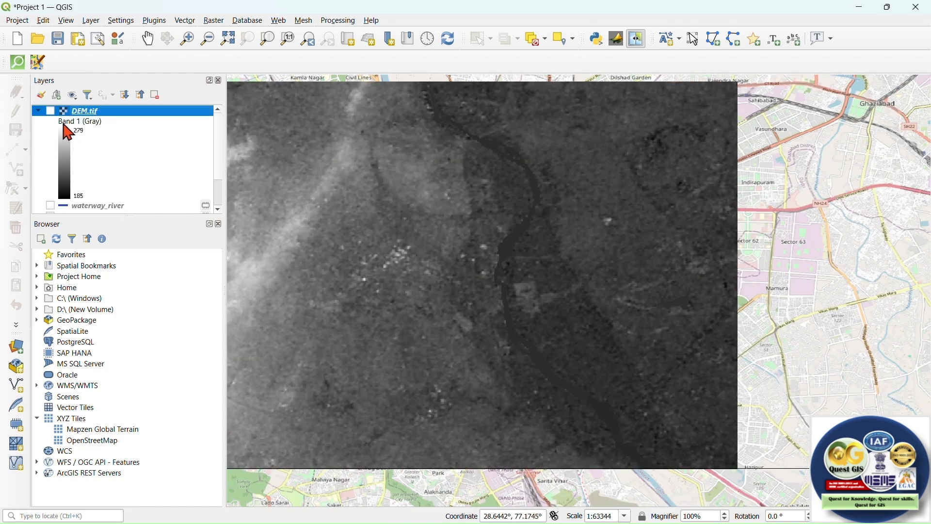
left_click(38, 111)
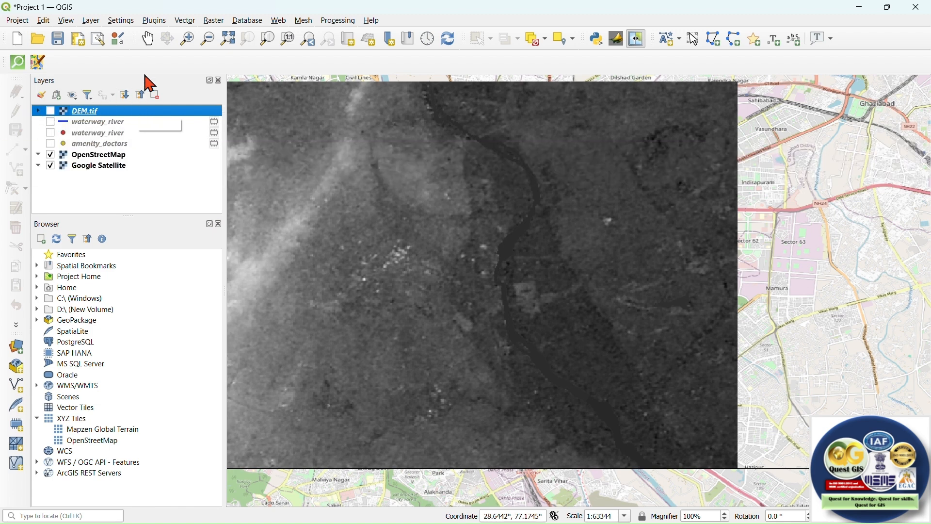
- Replace the previous plugin search with "Geocoding" across all available plugins
left_click(153, 21)
left_click(181, 35)
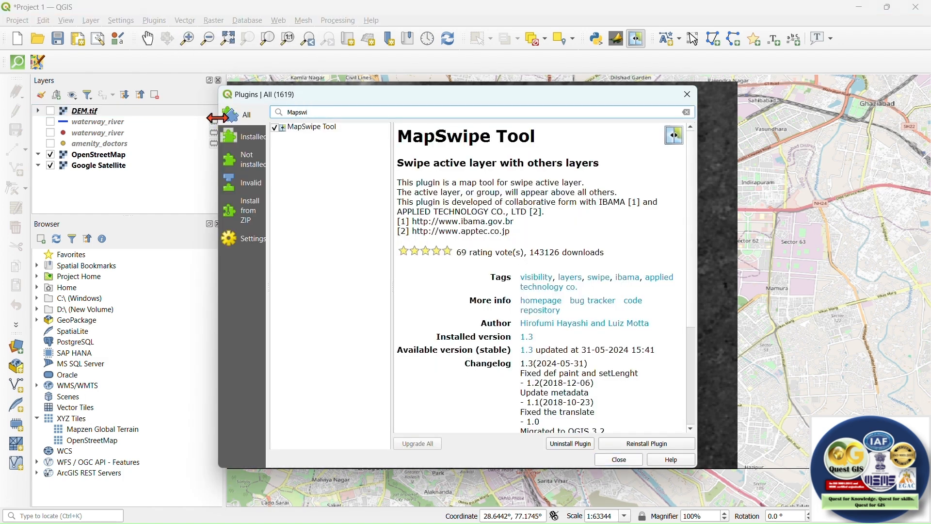
key("BackSpace")
key("BackSpace")
key("BackSpace")
key("BackSpace")
key("BackSpace")
key("BackSpace")
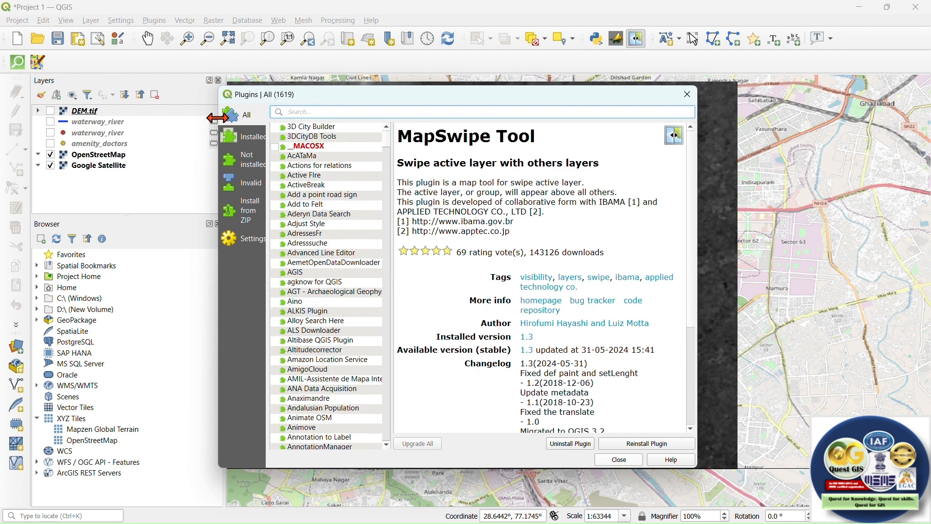
type("Geocoding")
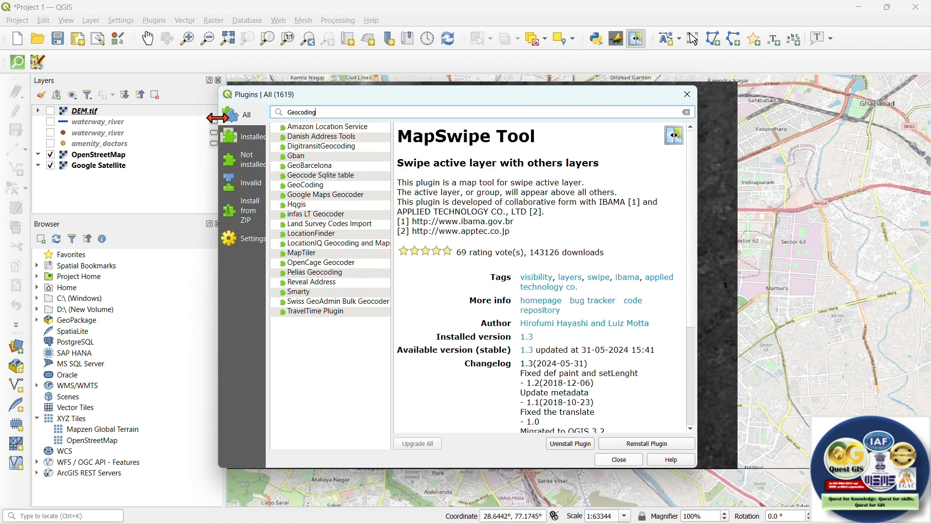
- Review the GeoCoding plugin's description, install the plugin and close the plugin manager
left_click(326, 186)
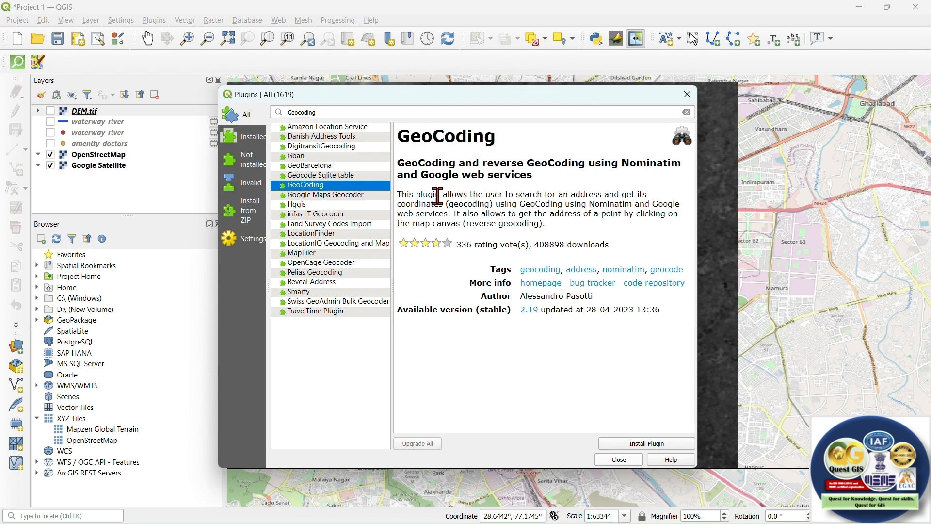
left_click_drag(430, 194, 536, 194)
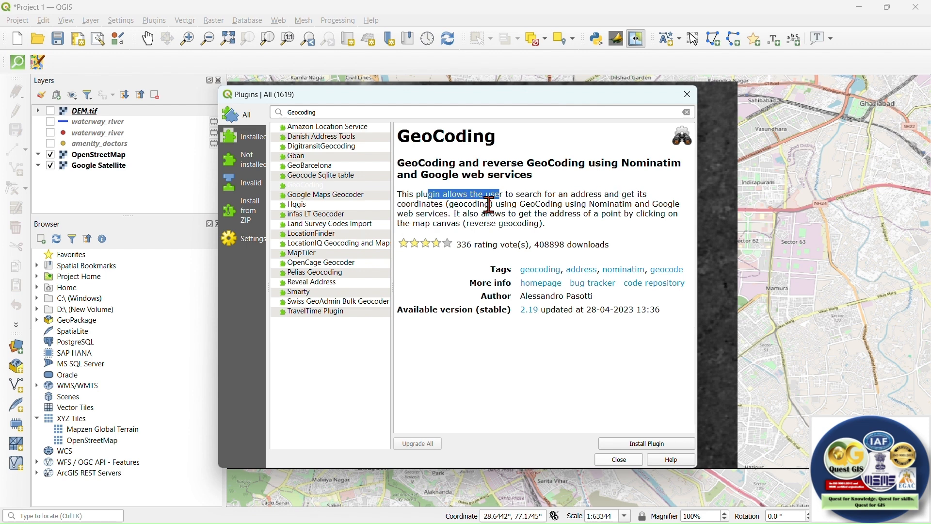
left_click(656, 445)
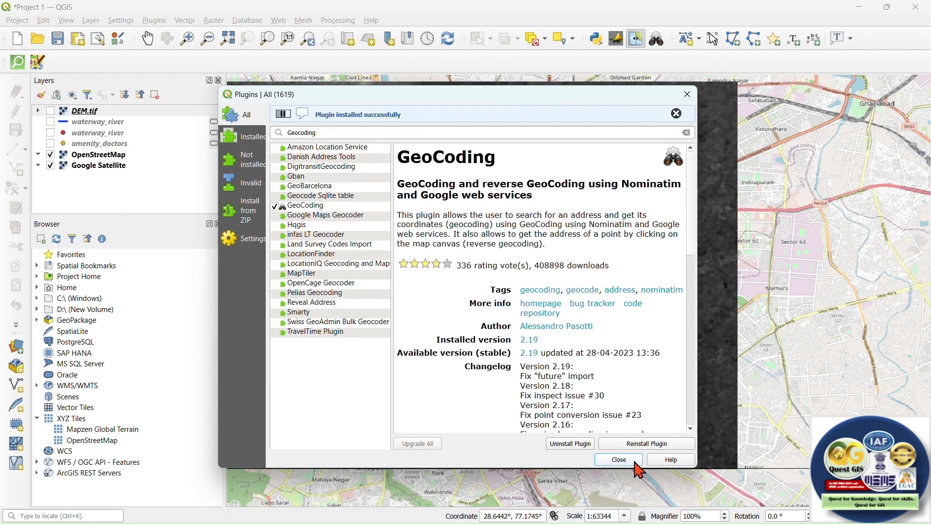
left_click(620, 462)
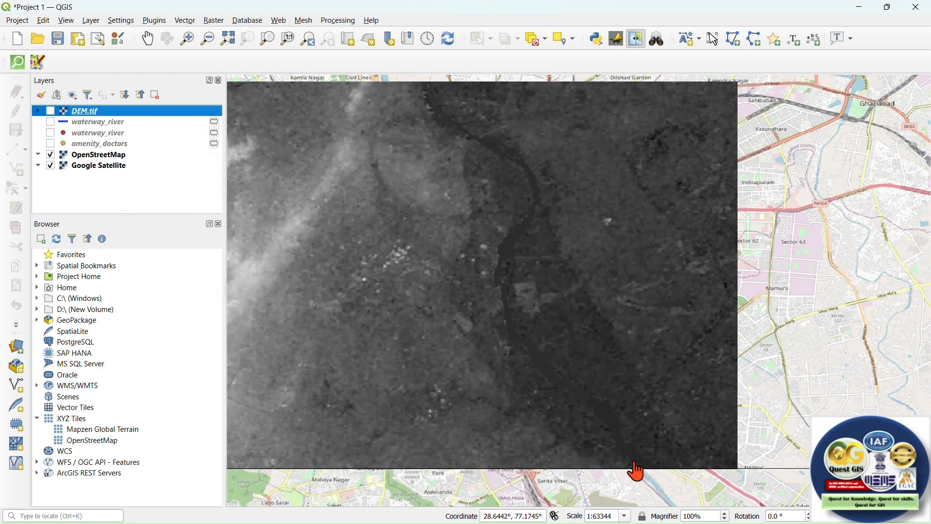
- Geocode the address London, choosing London, Greater London, England, United Kingdom, and switch off the Map swipe tool
left_click(664, 45)
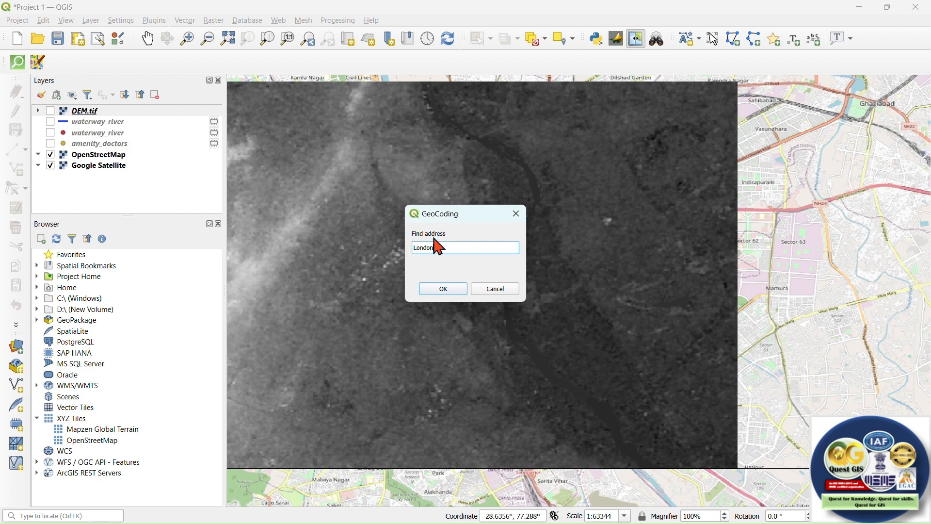
left_click(445, 289)
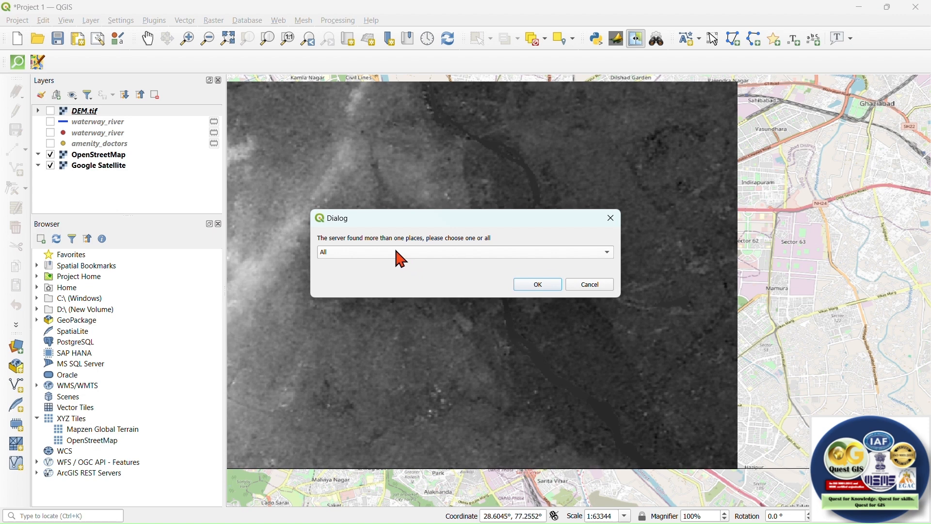
left_click(395, 252)
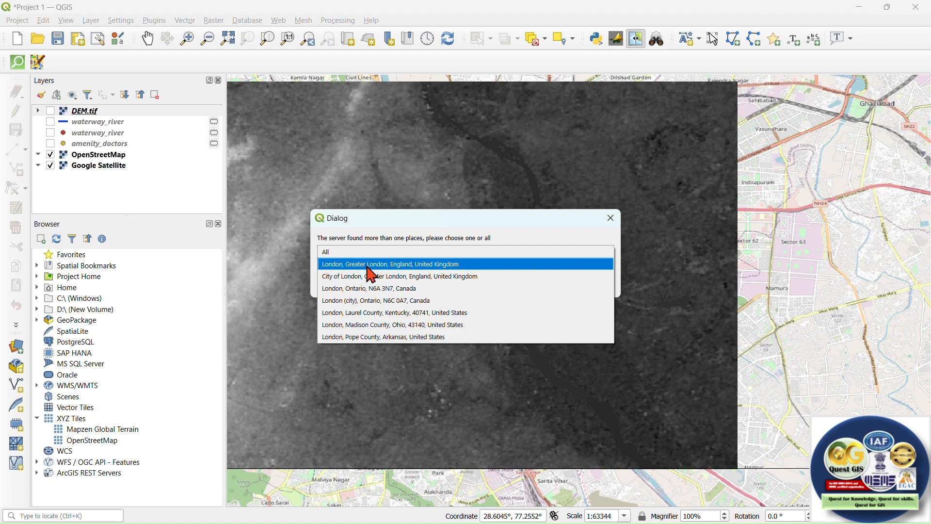
left_click(407, 267)
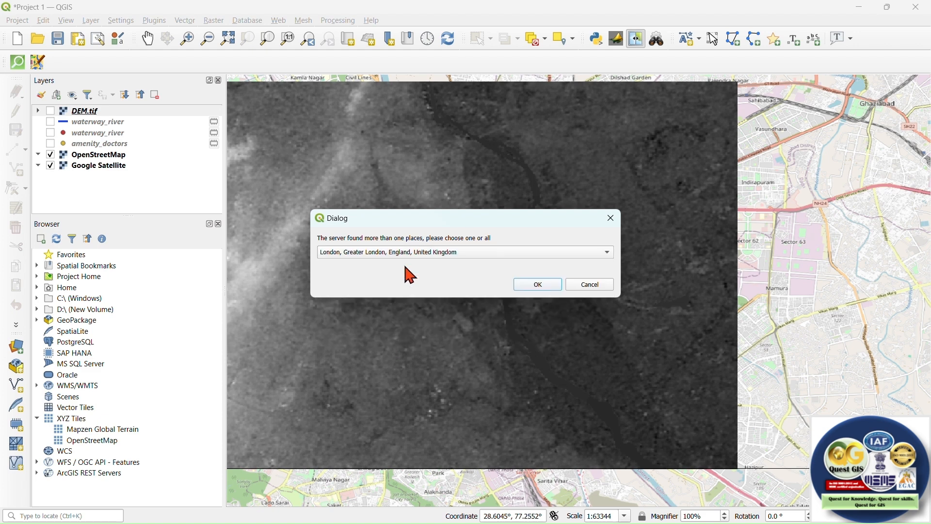
left_click(541, 287)
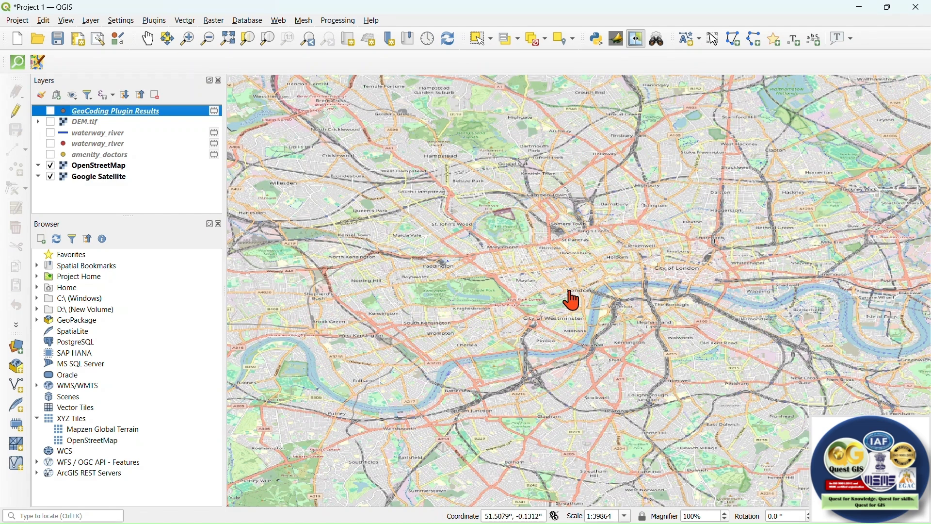
scroll(598, 310, "up", 2)
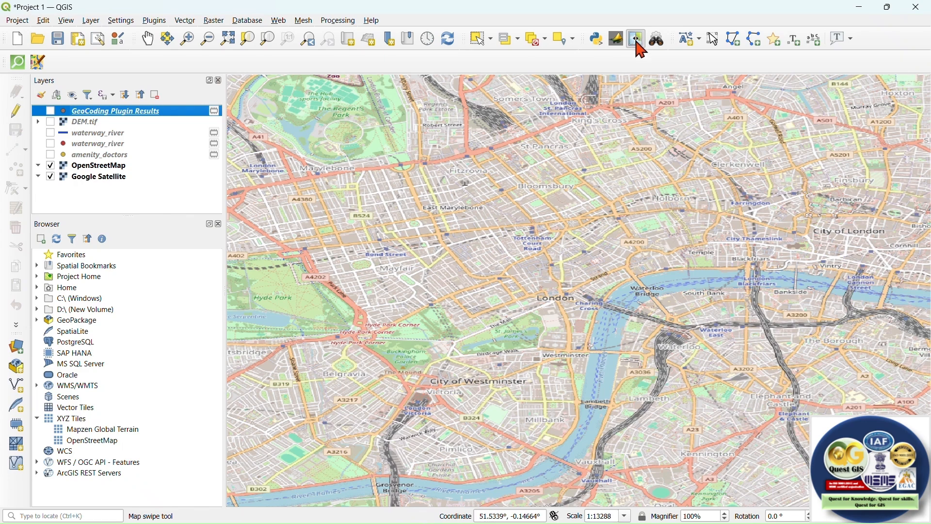
left_click(638, 46)
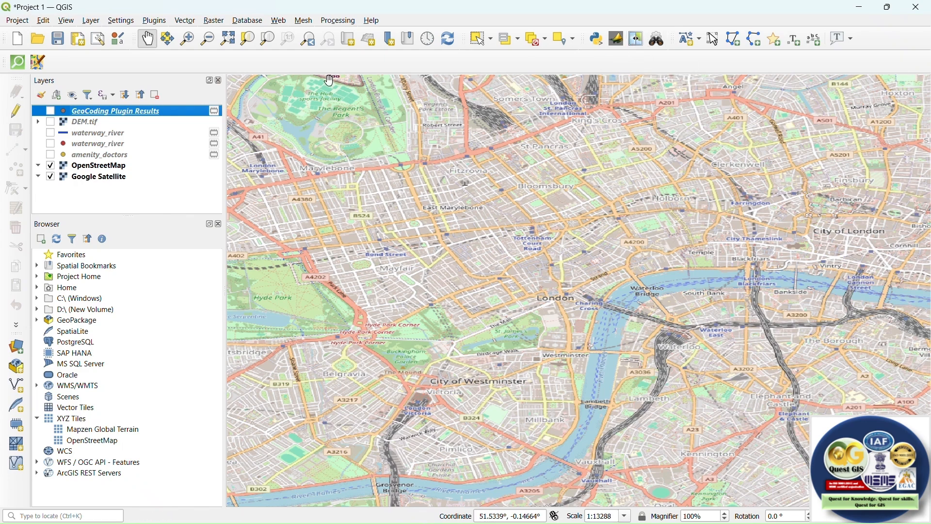
- Show the GeoCoding Plugin Results layer and inspect the labelled London point on the OpenStreetMap basemap
left_click(50, 111)
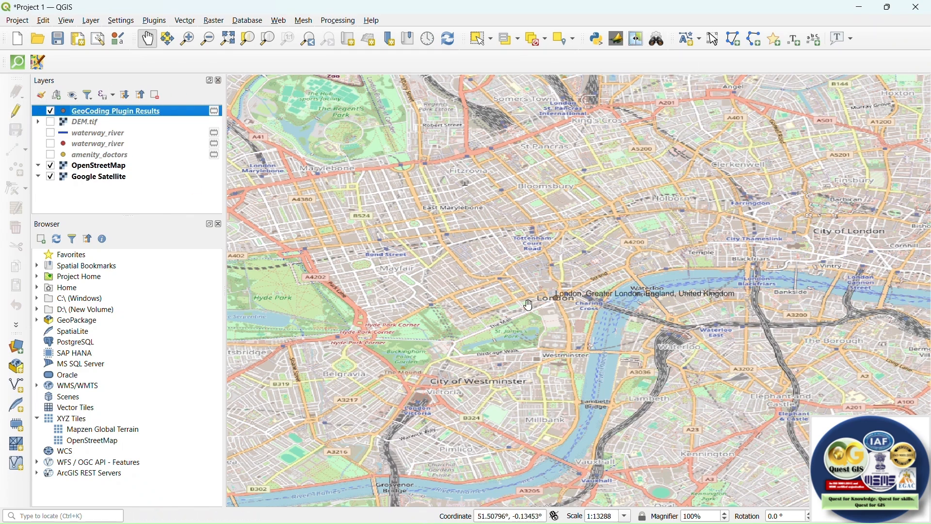
scroll(605, 293, "up", 2)
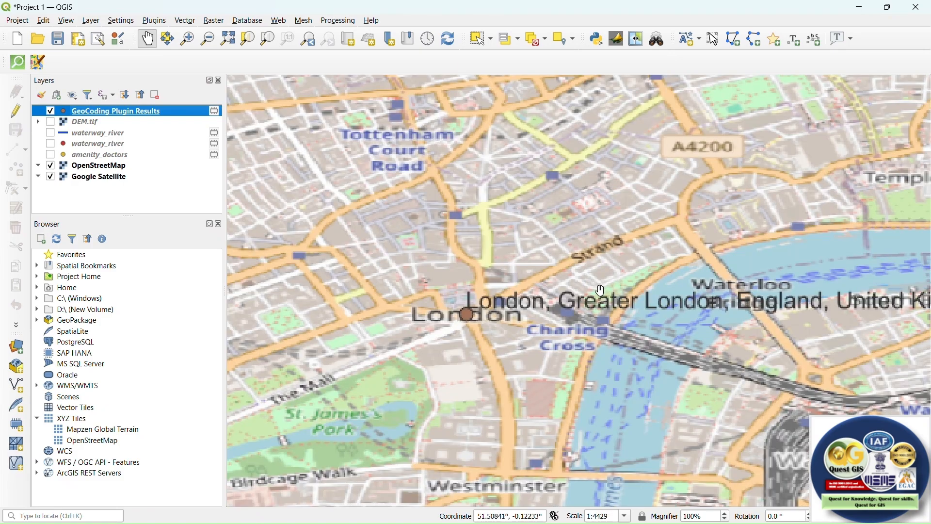
scroll(551, 311, "down", 2)
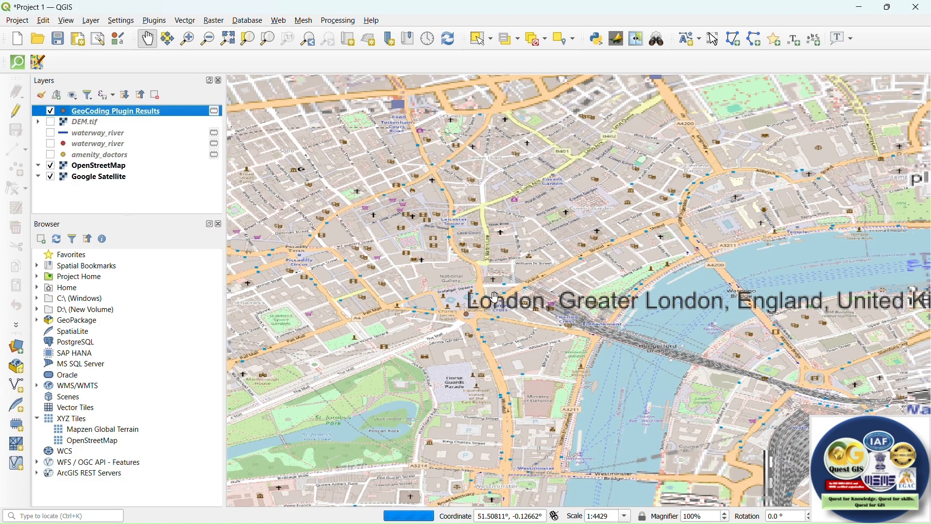
scroll(490, 296, "down", 2)
scroll(538, 300, "up", 2)
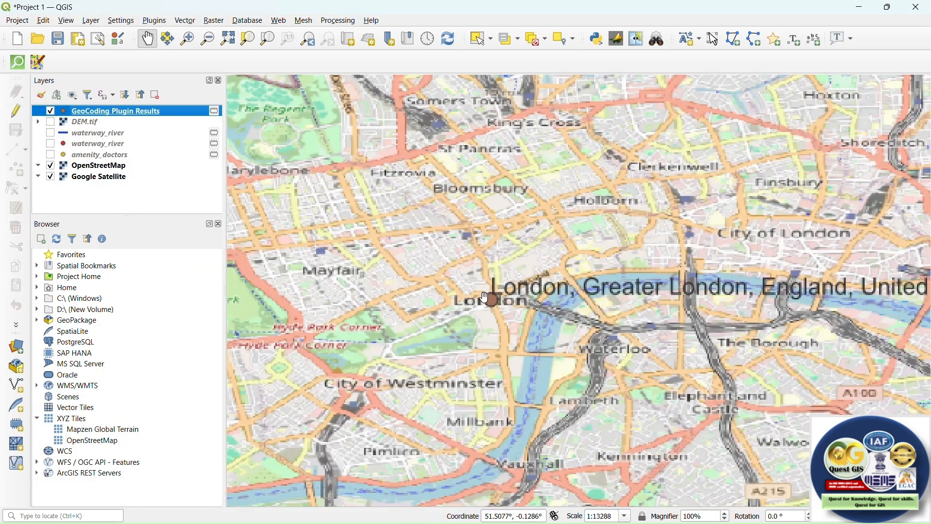
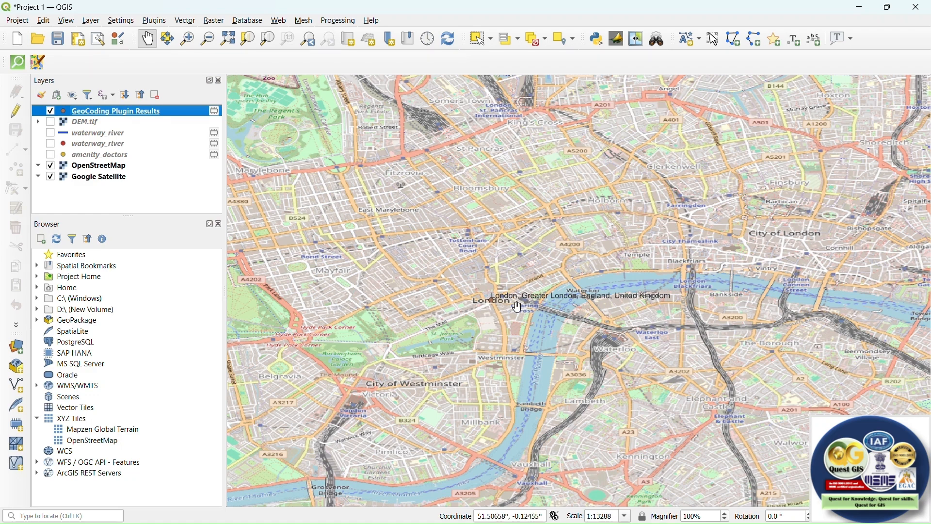
- Hide the OpenStreetMap layer and reverse geocode a point in The Regent's Park with Reverse GeoCoding, acknowledging the found address
left_click(154, 21)
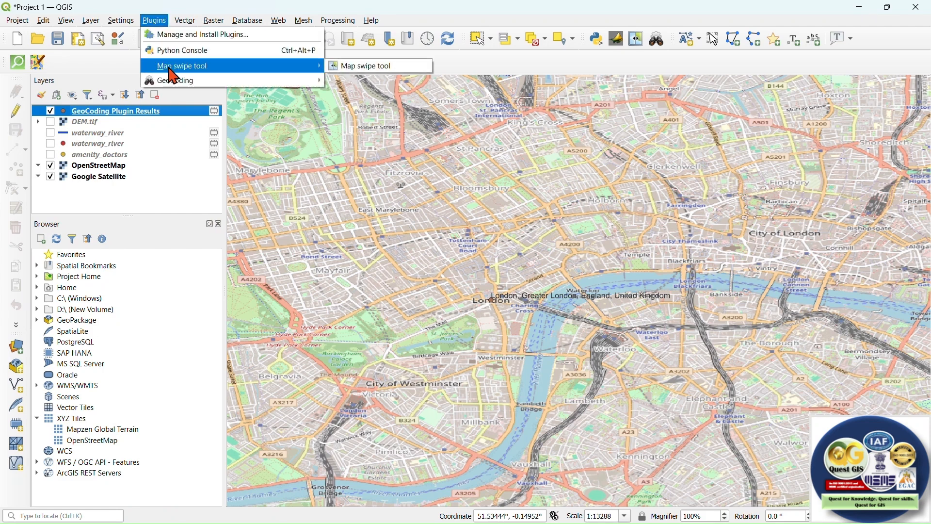
mouse_move(178, 83)
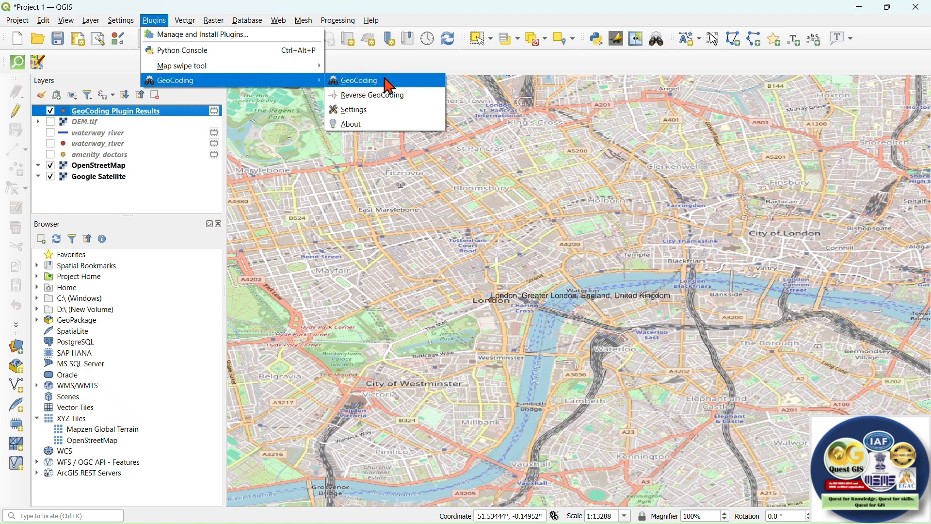
left_click(397, 95)
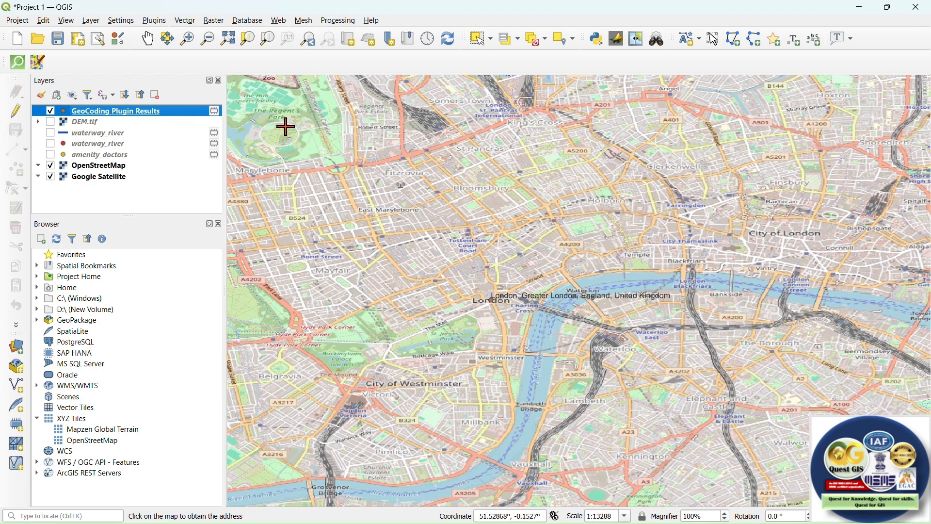
left_click(50, 166)
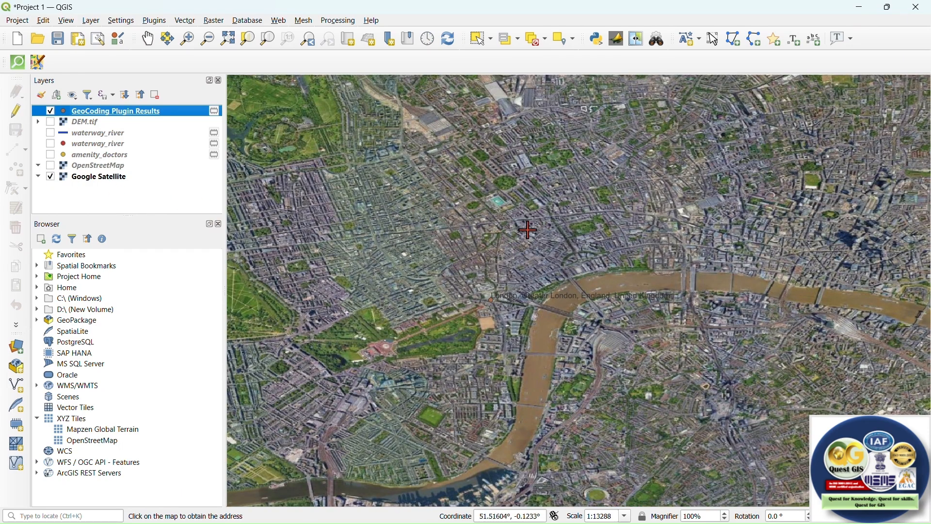
left_click(279, 134)
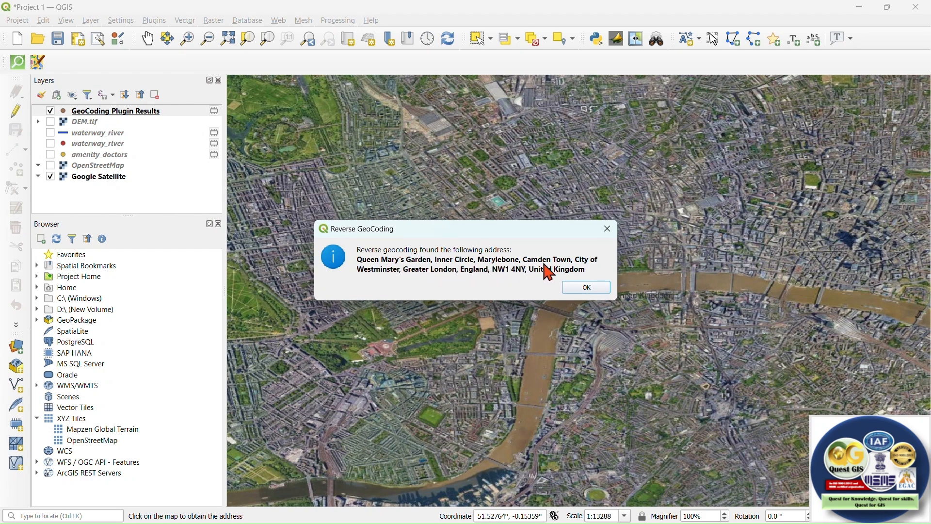
left_click(585, 288)
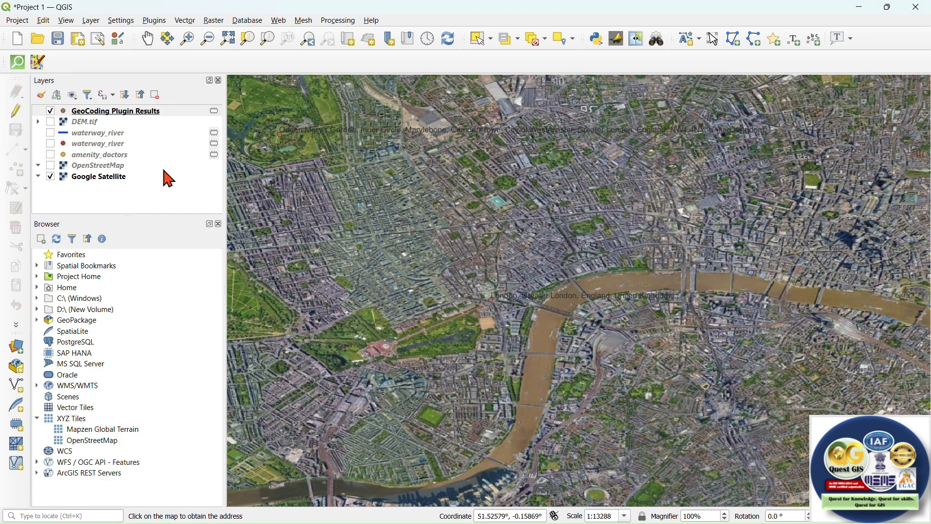
- Hide the Google Satellite layer and review the GeoCoding Plugin Results attribute table with the address column widened to show full addresses
left_click(50, 177)
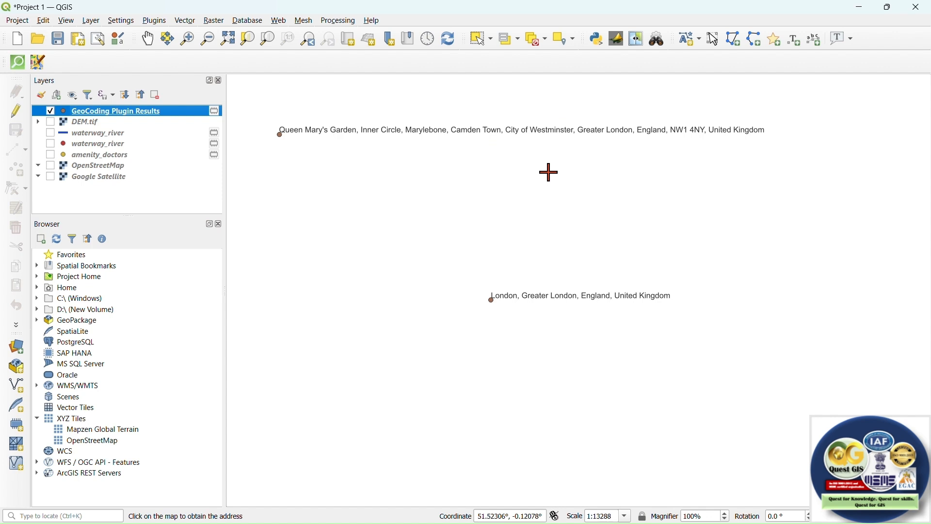
right_click(155, 120)
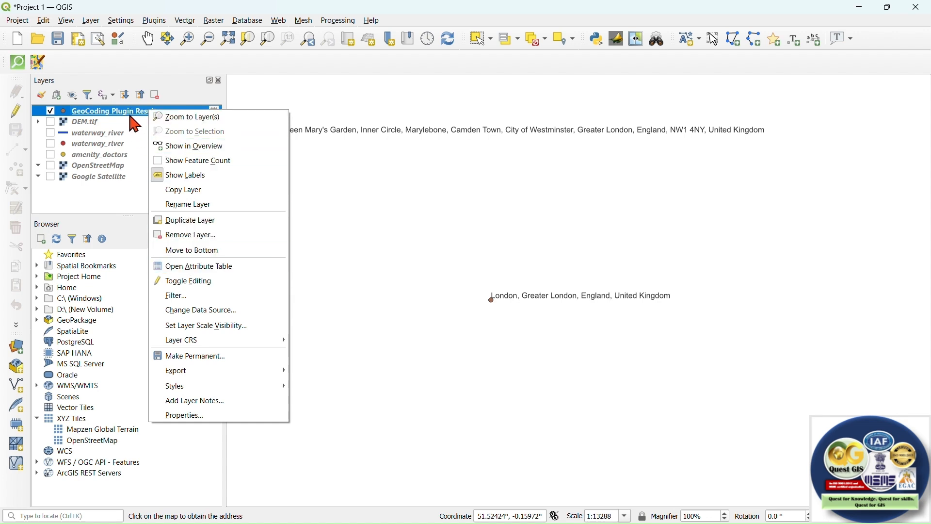
left_click(194, 267)
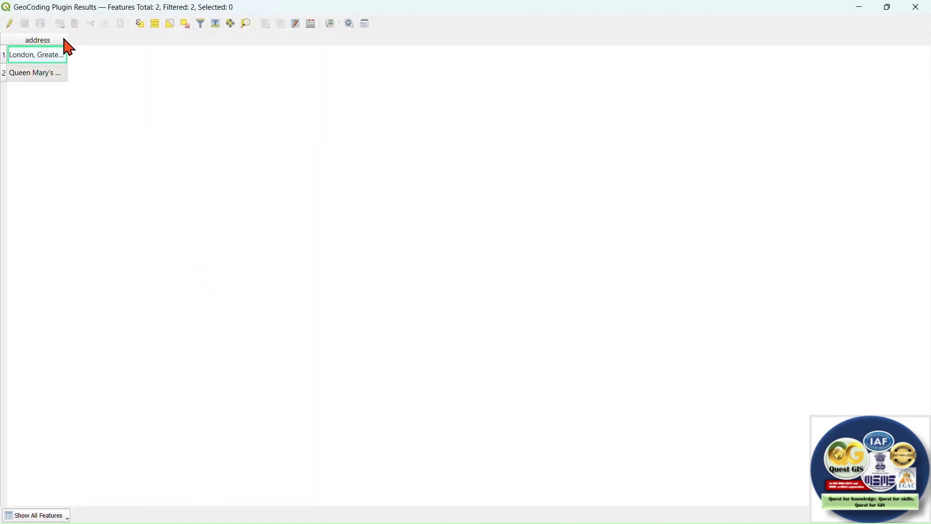
left_click_drag(67, 38, 512, 74)
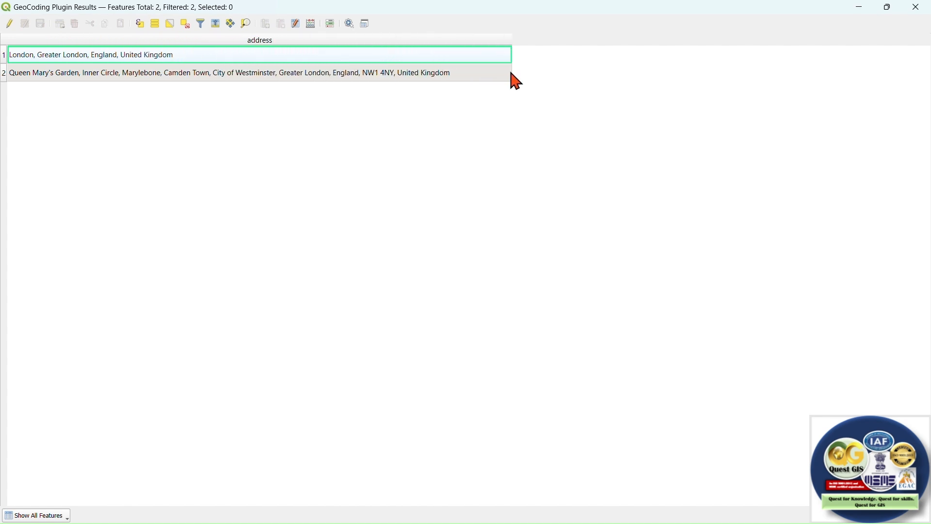
left_click(916, 9)
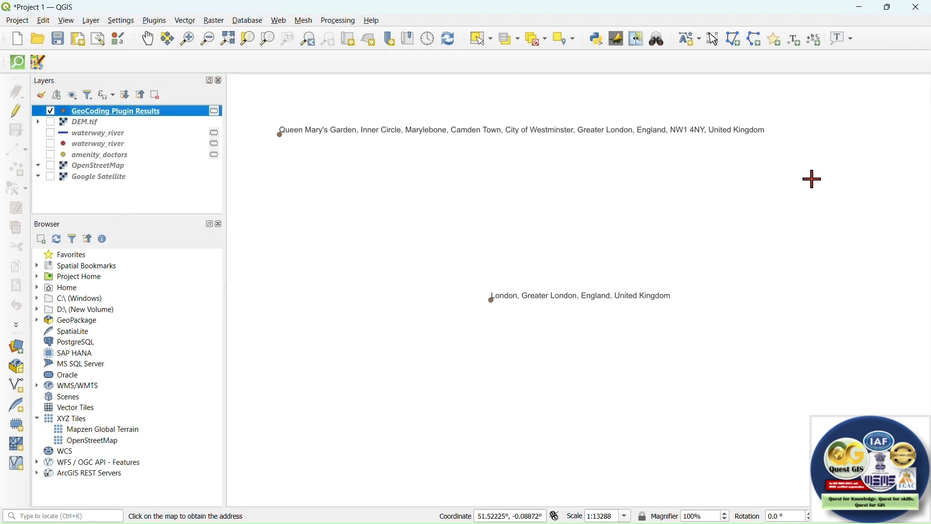
- Start exporting the features of the GeoCoding Plugin Results layer with the format set to Comma Separated Value [CSV]
right_click(165, 113)
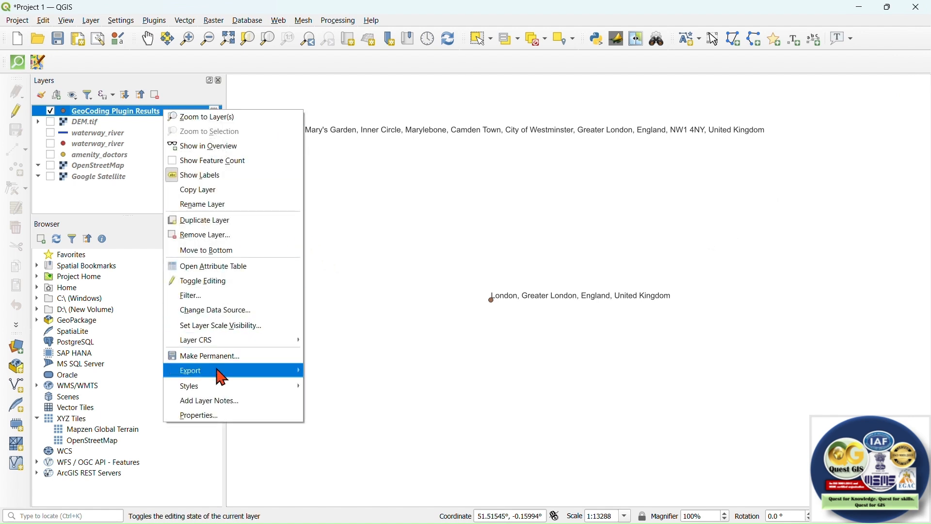
mouse_move(219, 374)
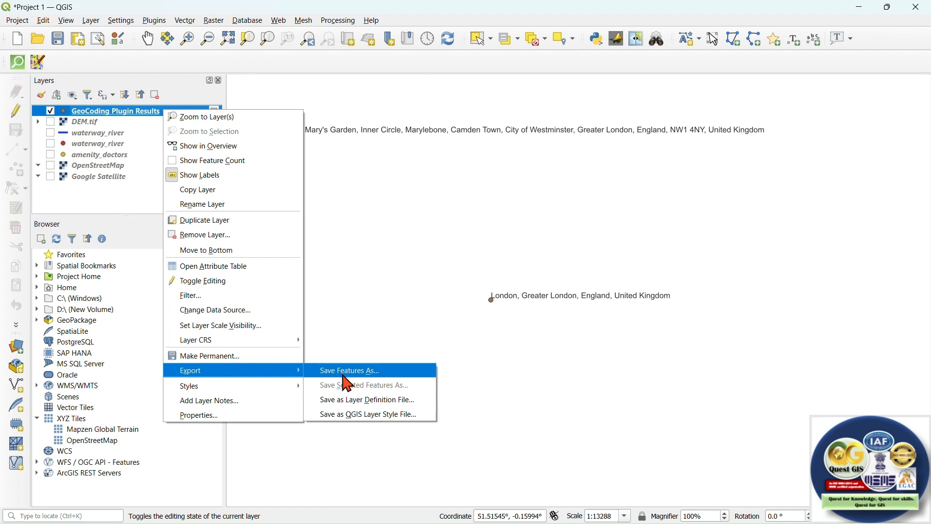
left_click(381, 373)
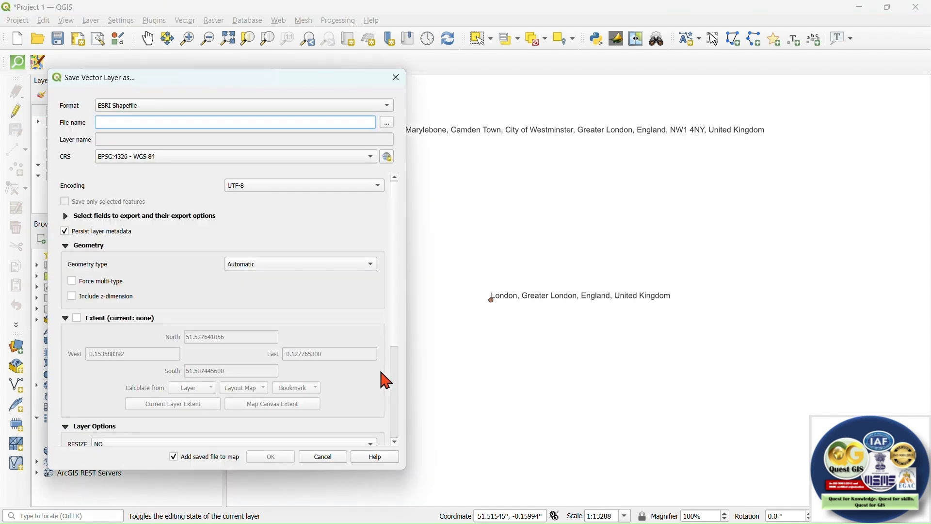
left_click(146, 106)
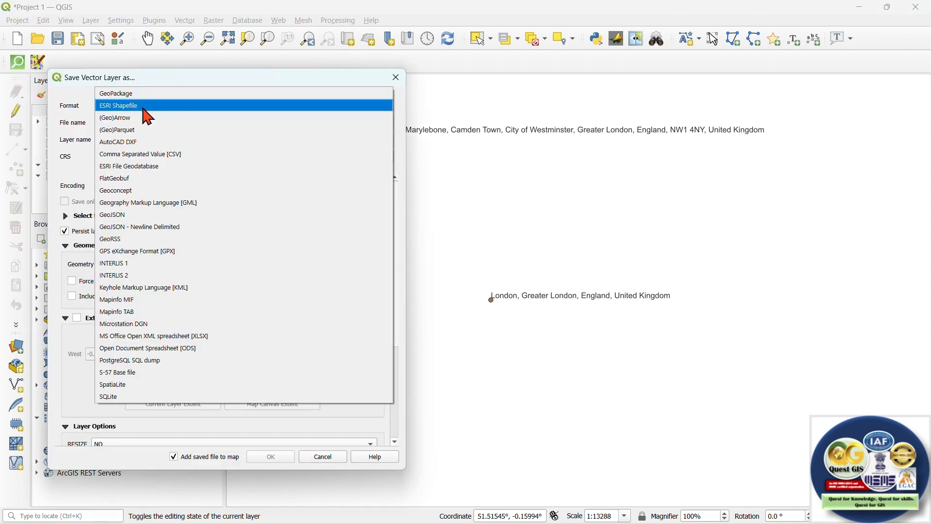
left_click(143, 155)
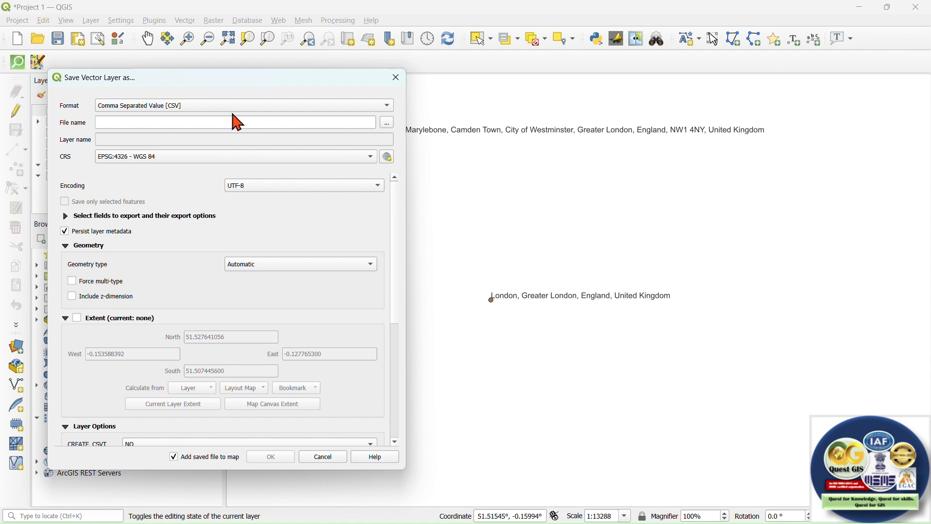
- Set the export file to "locations" in the Week-1\Day-2 folder of the Remote Sensing course folder on drive D
left_click(387, 123)
scroll(73, 253, "down", 5)
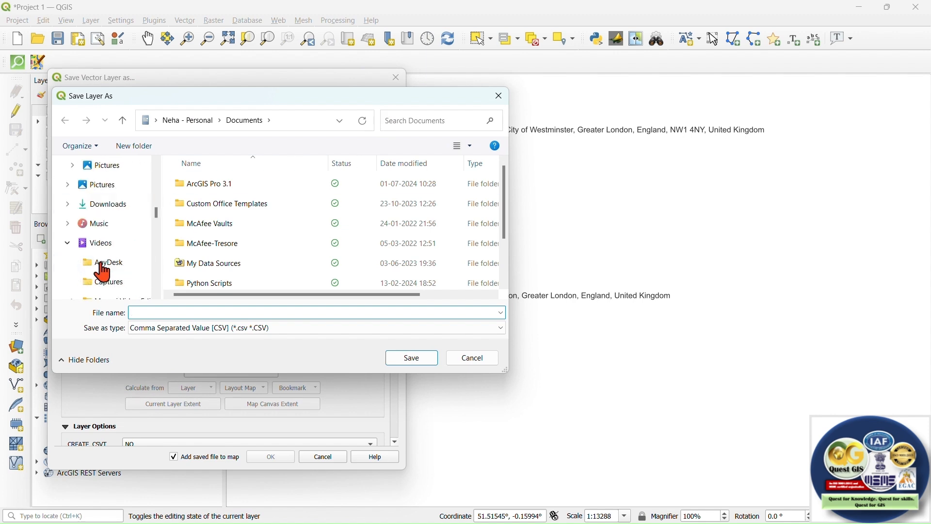
scroll(103, 273, "down", 10)
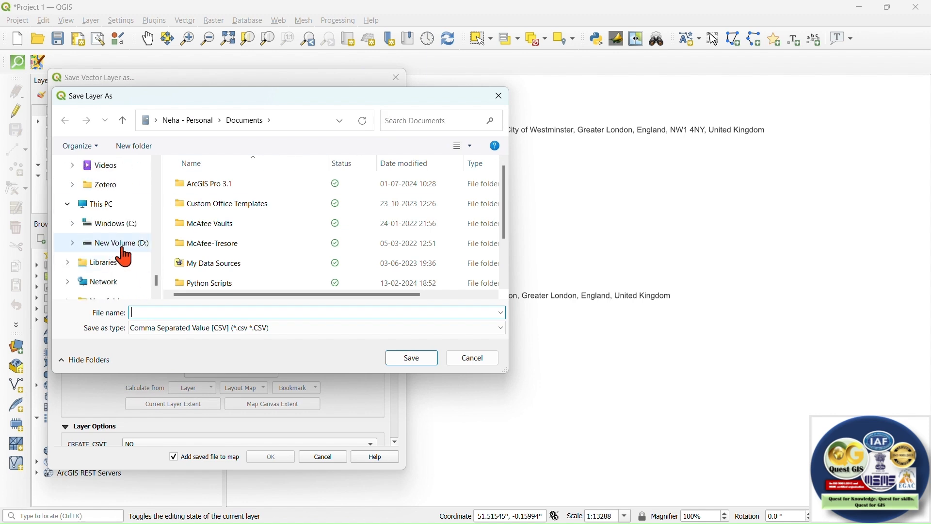
left_click(121, 244)
double_click(412, 182)
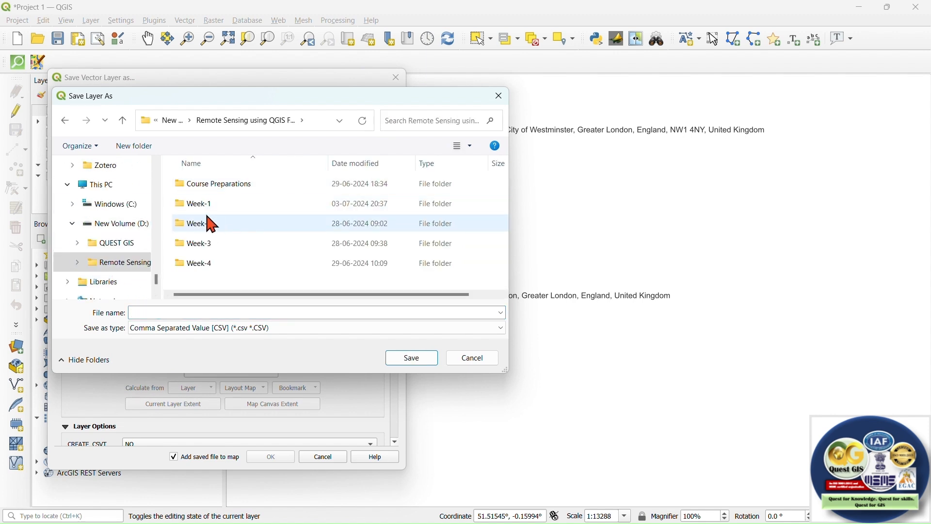
double_click(225, 205)
double_click(213, 222)
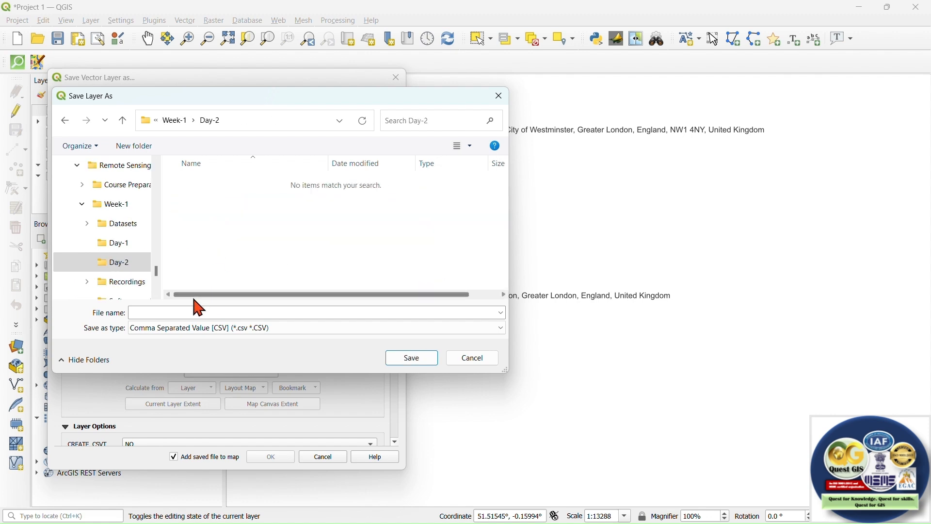
left_click(177, 312)
type("locations")
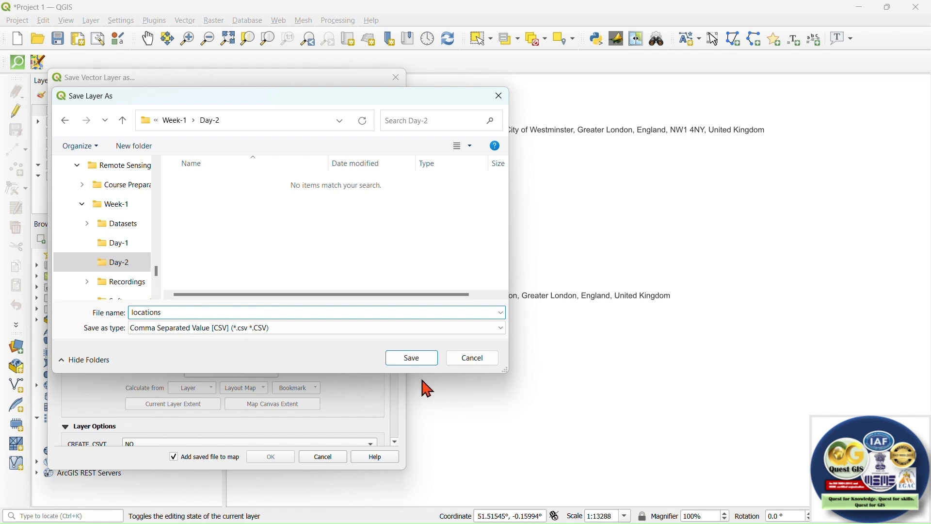
left_click(416, 360)
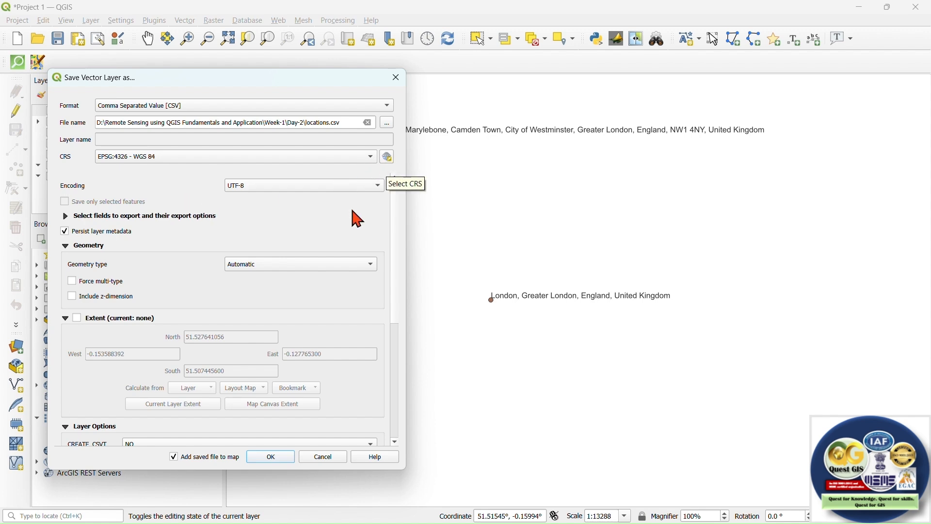
- Set the export geometry type to Point, keep the default layer options and export the CSV layer to the map
left_click(257, 264)
left_click(264, 279)
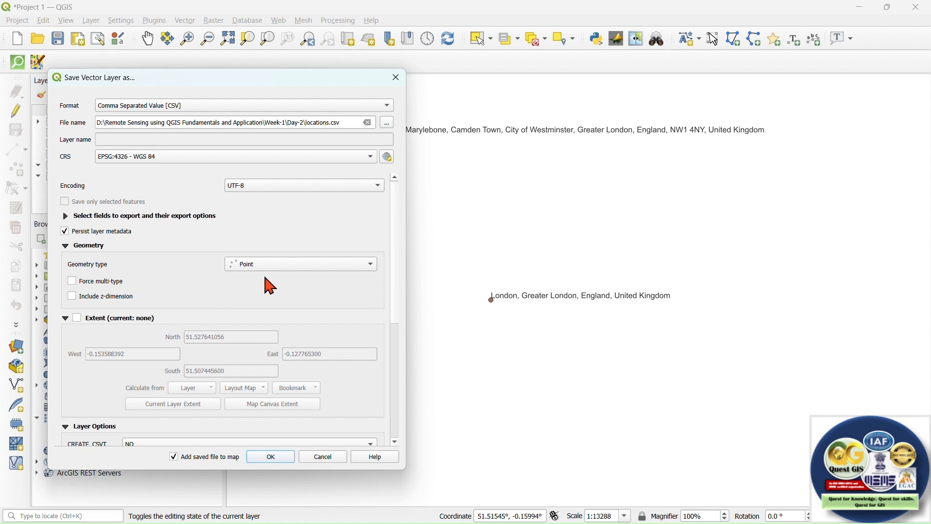
left_click_drag(397, 257, 404, 377)
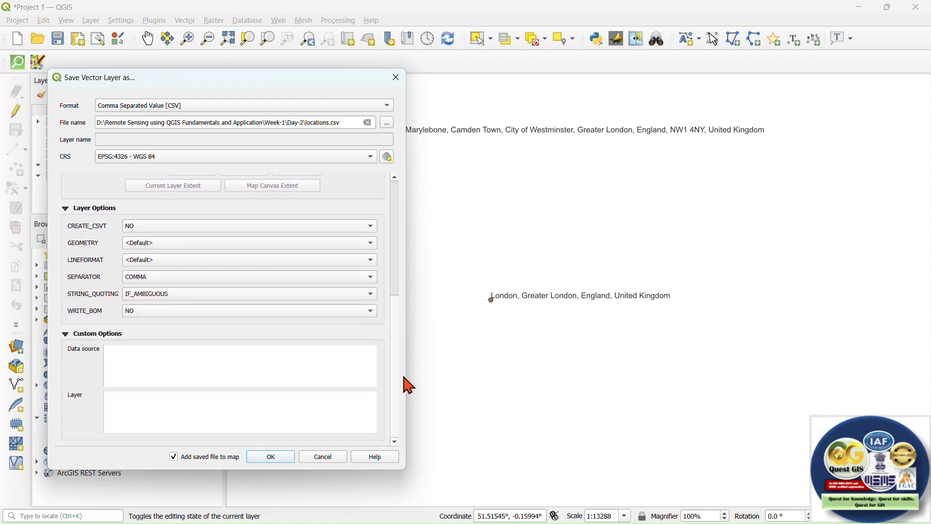
left_click(272, 458)
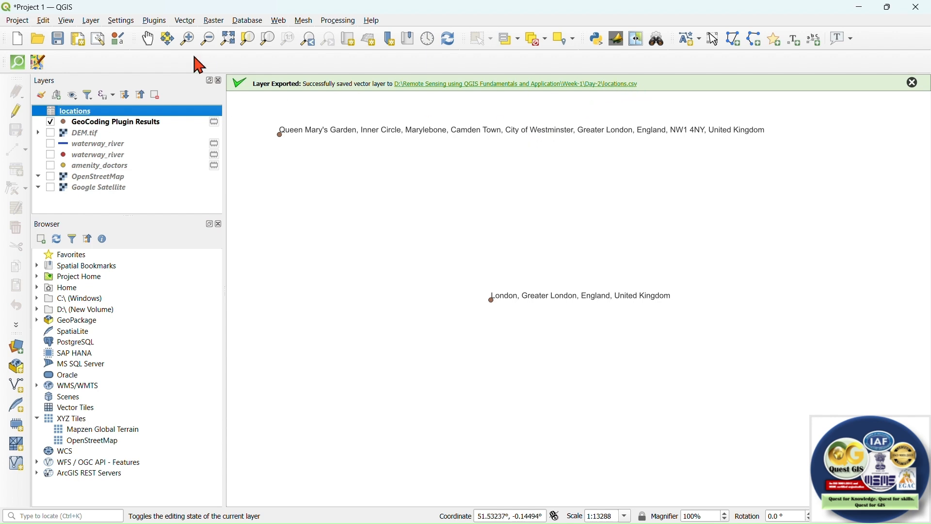
- Switch back to the Pan Map tool, then open the plugin manager and clear its previous Geocoding search
left_click(147, 39)
left_click_drag(511, 195, 517, 247)
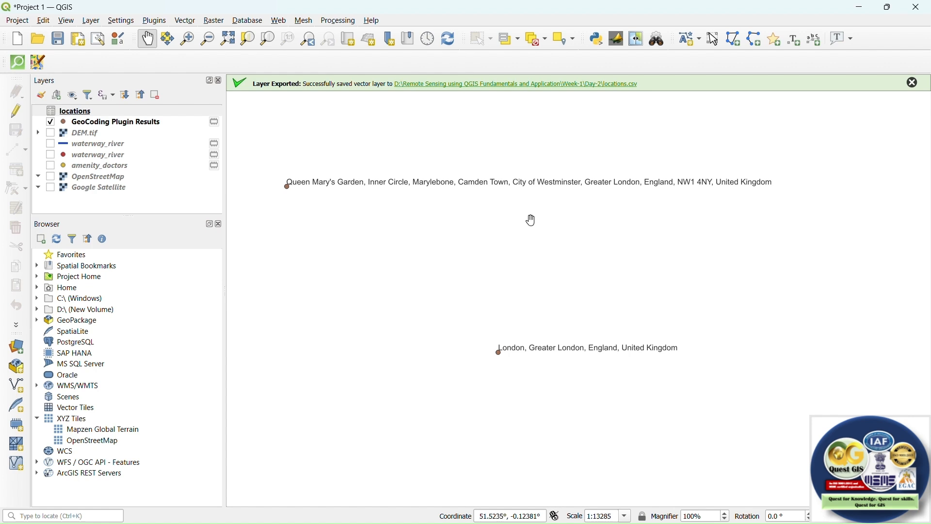
left_click(151, 23)
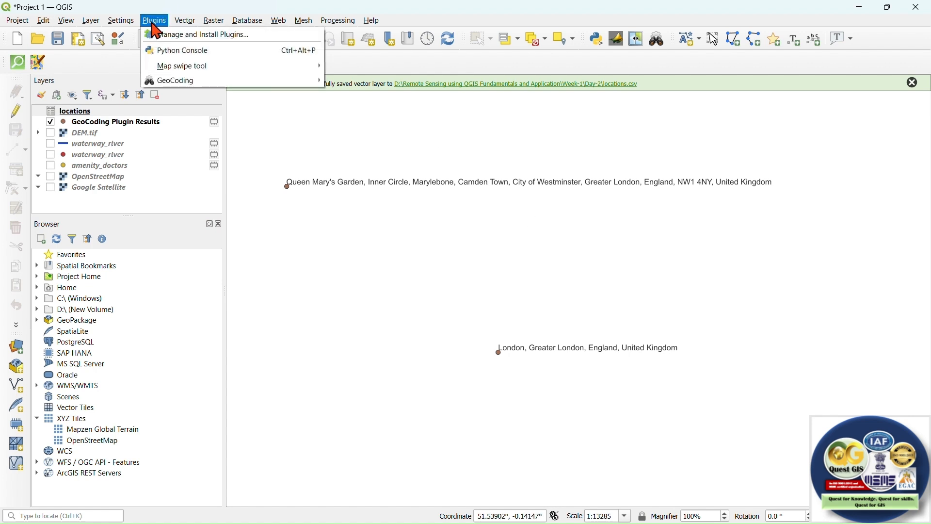
left_click(178, 36)
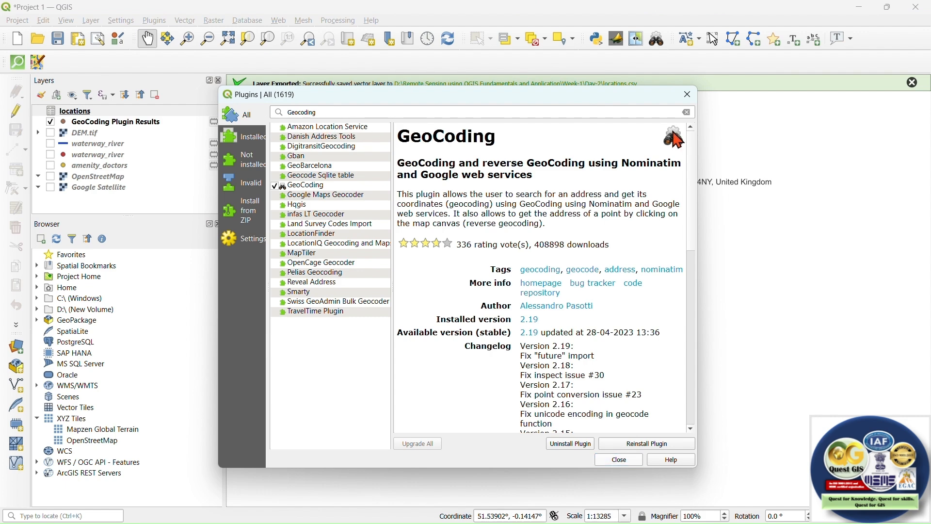
left_click(687, 112)
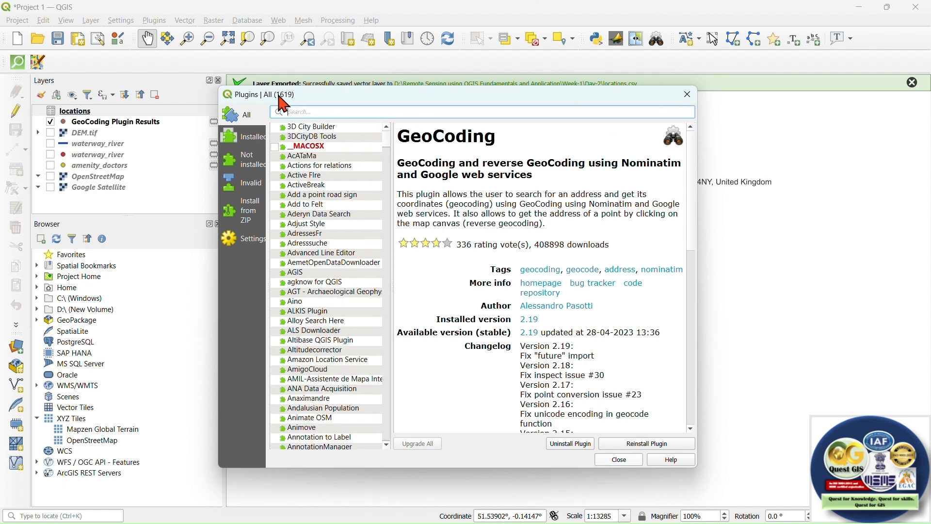
left_click_drag(286, 99, 299, 100)
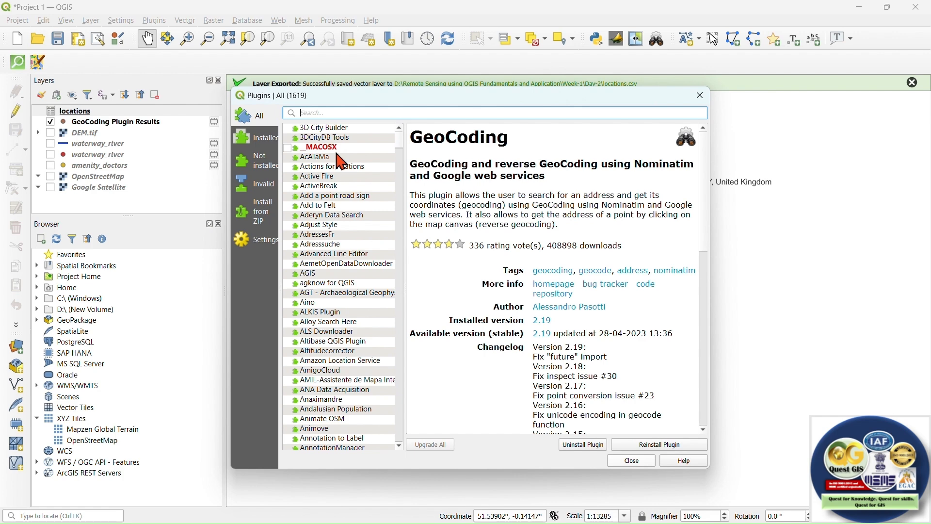
- Browse the full plugin list, then switch to Chrome and examine the plugin count in the QGIS Python Plugins Repository
scroll(356, 194, "down", 15)
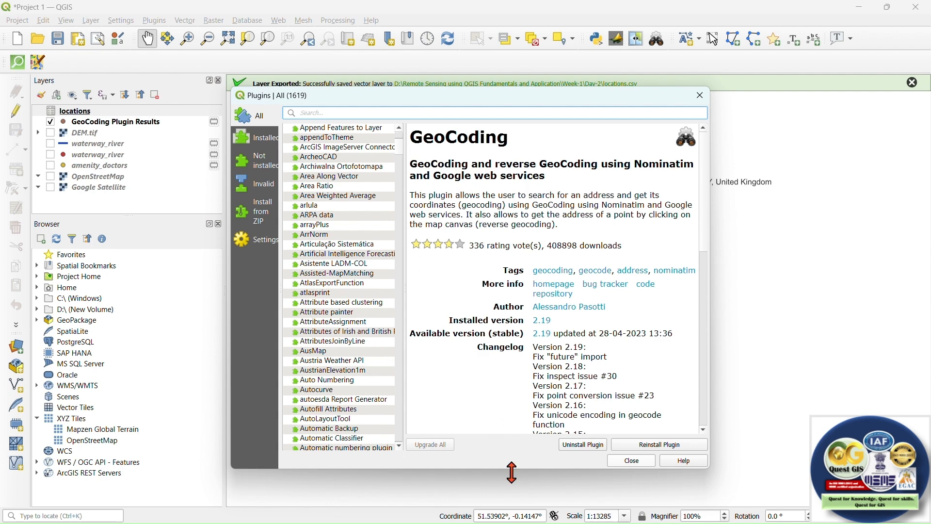
key("super")
mouse_move(589, 517)
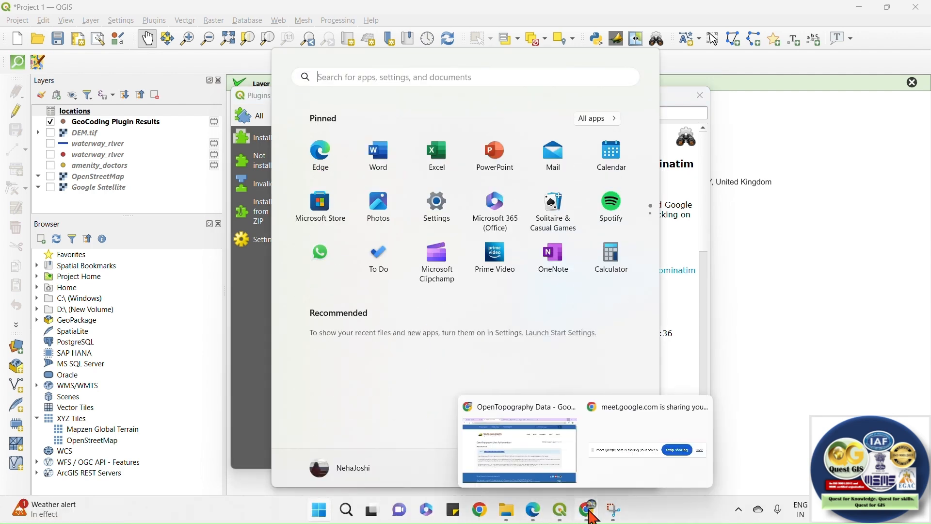
left_click(539, 459)
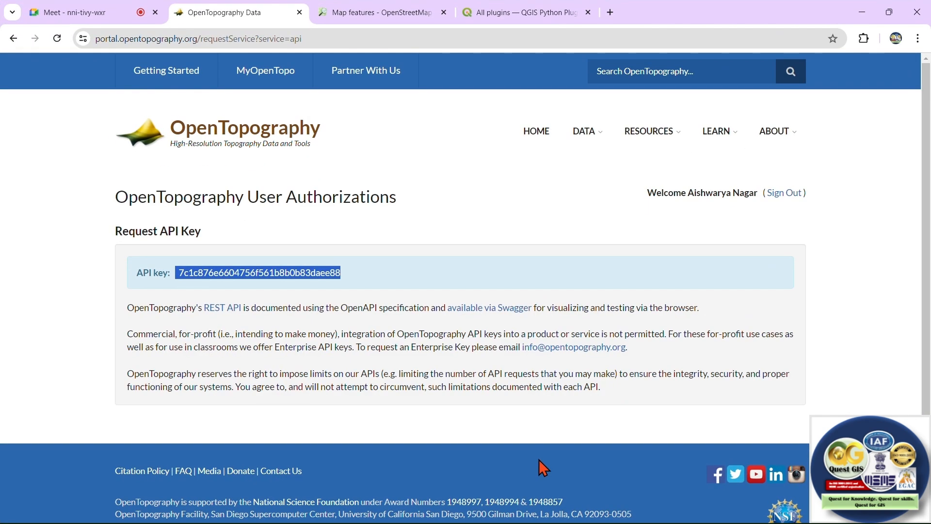
left_click(563, 13)
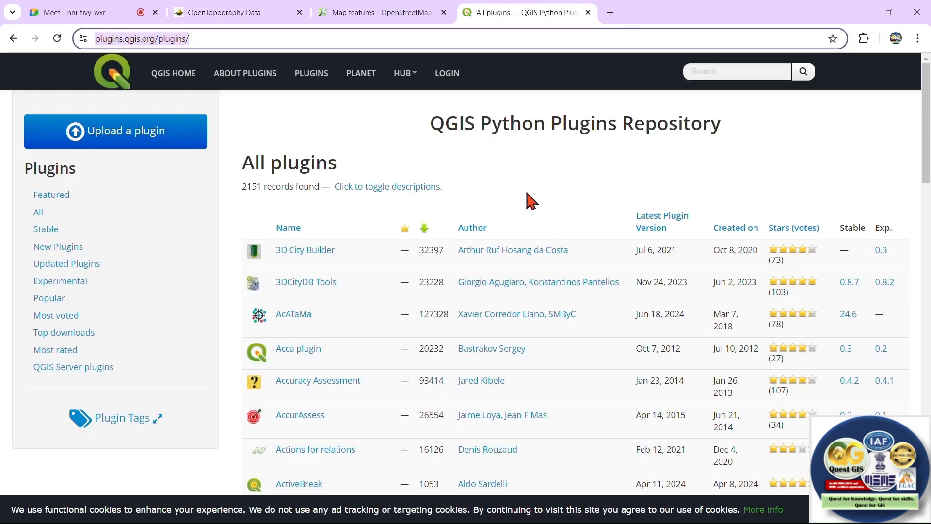
left_click_drag(243, 187, 262, 189)
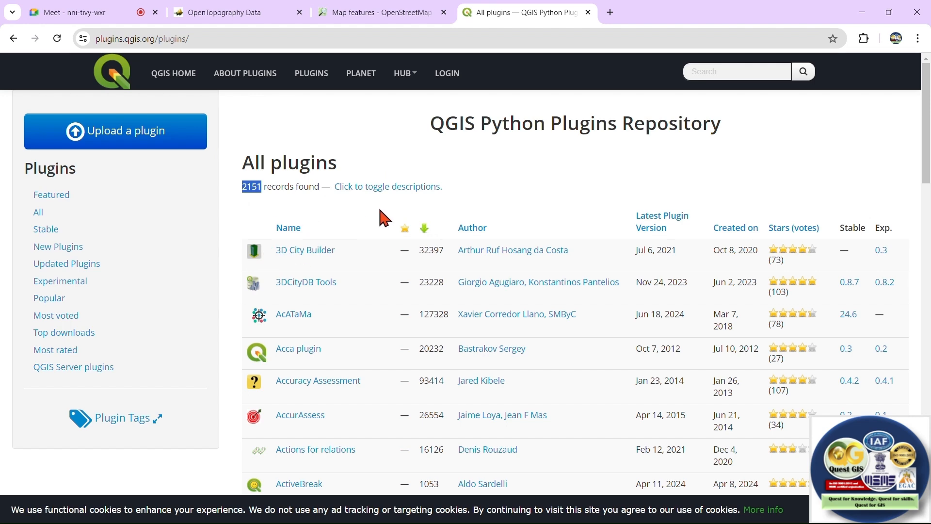
scroll(388, 208, "down", 1)
scroll(434, 197, "up", 1)
- Search the plugin repository for "opentopography" and open the OpenTopography DEM Downloader page
left_click(721, 72)
type("q")
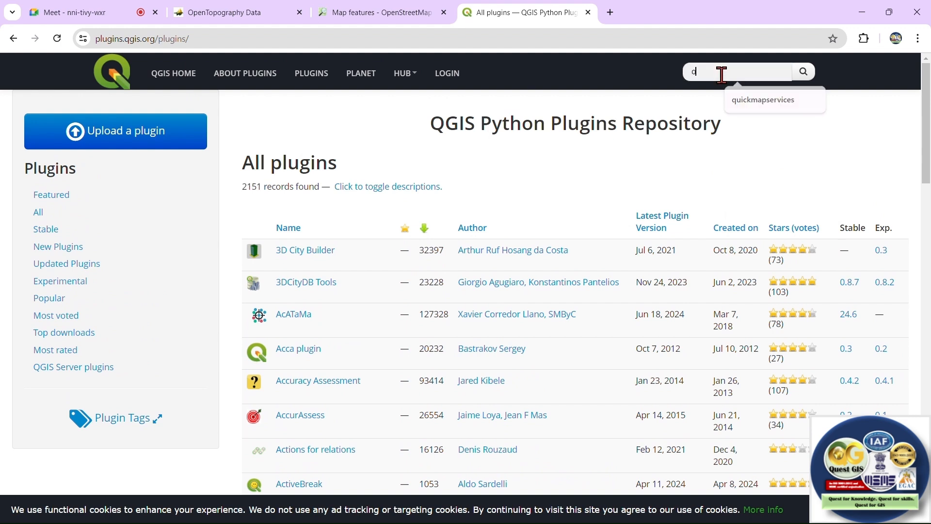
type("pentopogr")
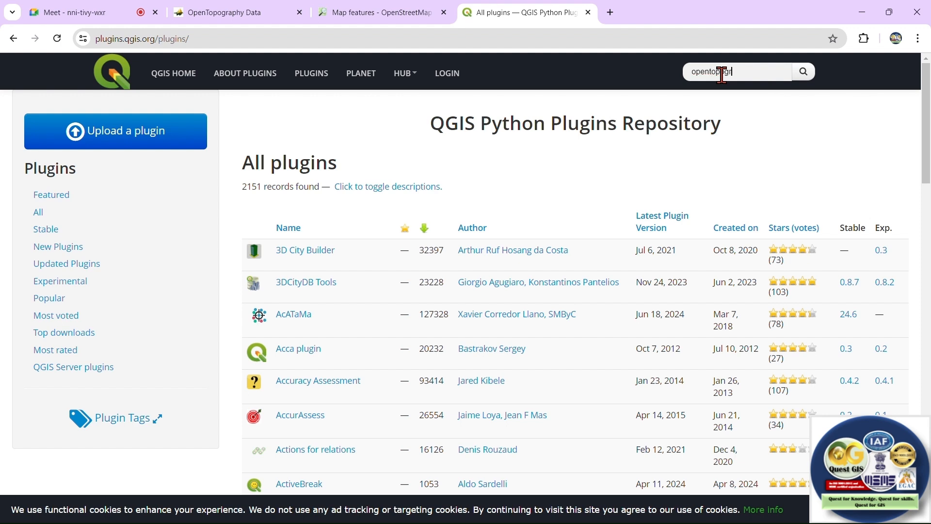
type("aphy")
key("Return")
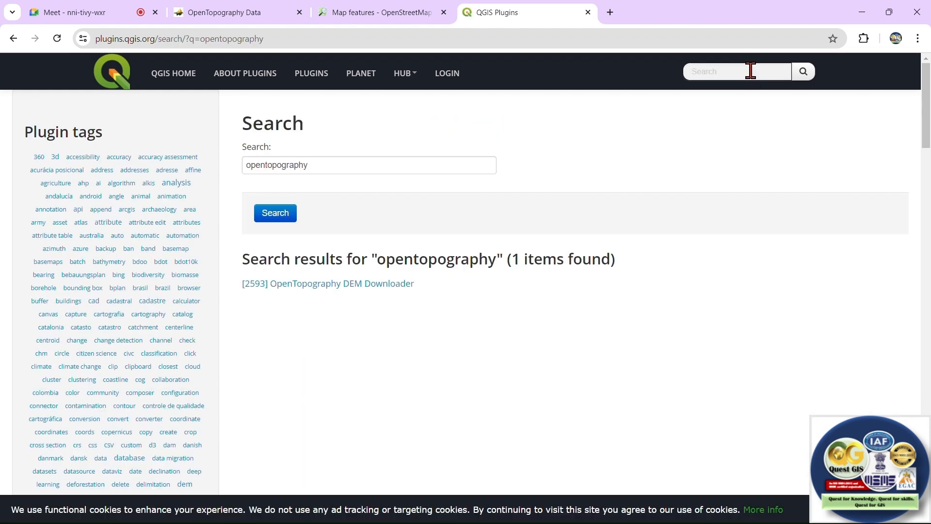
left_click(328, 286)
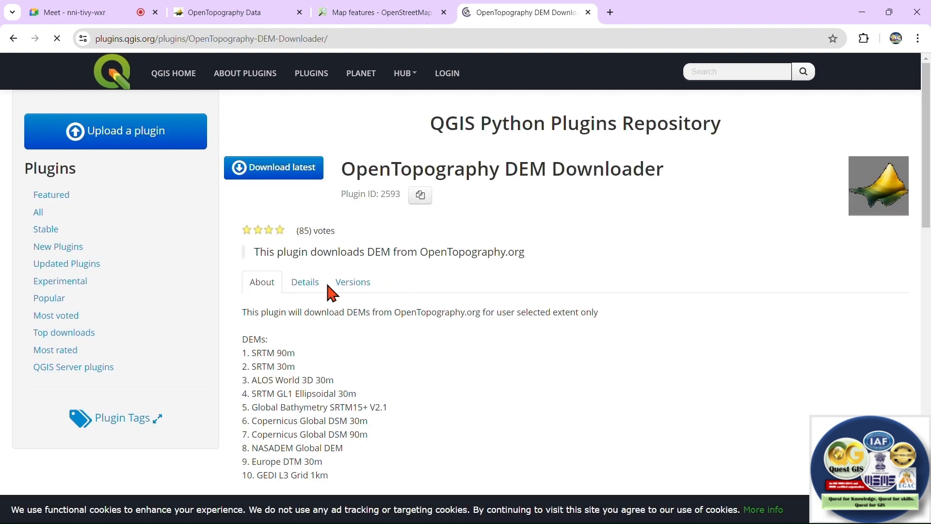
- Download the latest version of the OpenTopography DEM Downloader plugin, and check its version history and the download progress
left_click(300, 178)
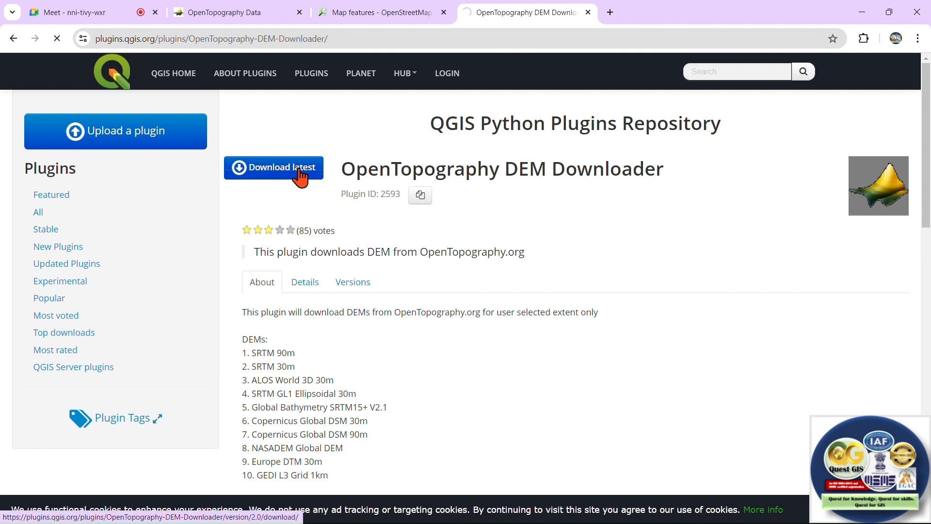
left_click(352, 285)
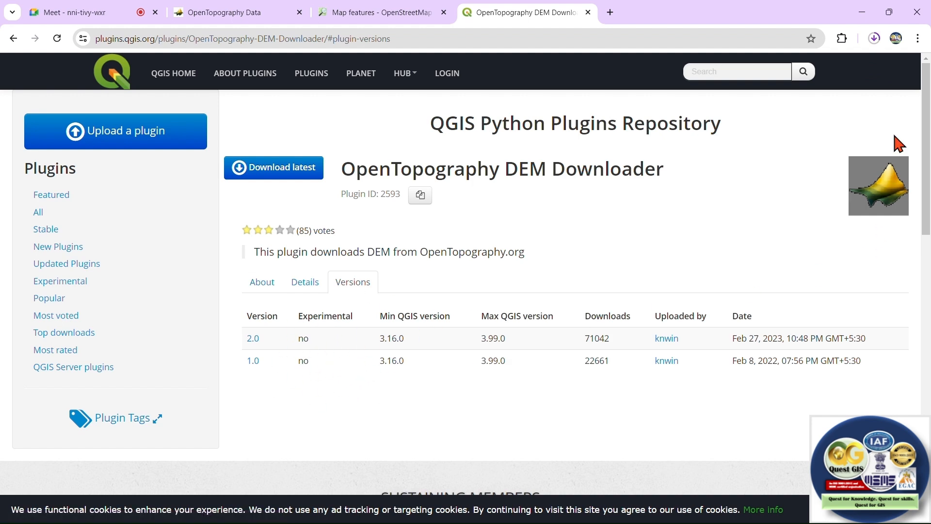
left_click(876, 38)
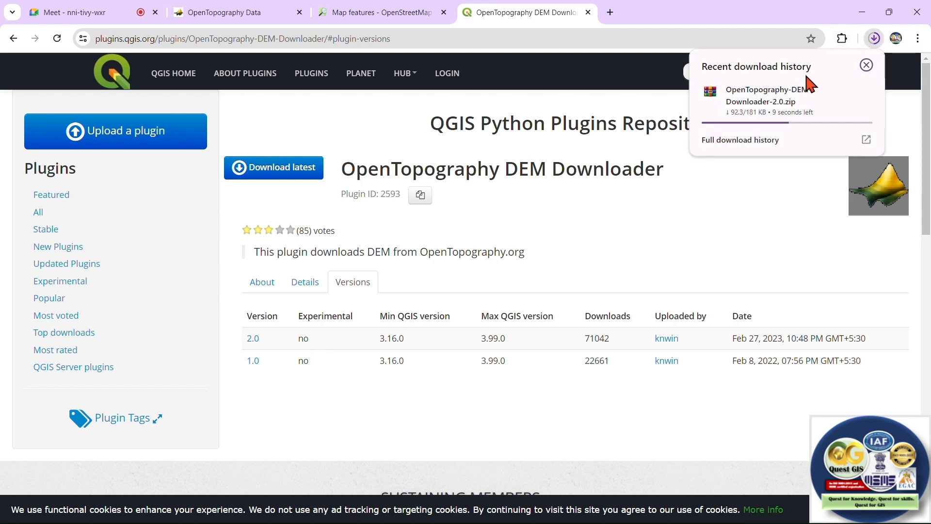
- Switch back to QGIS, widen the plugin manager's category list and show the Install from ZIP options
key("super")
mouse_move(561, 511)
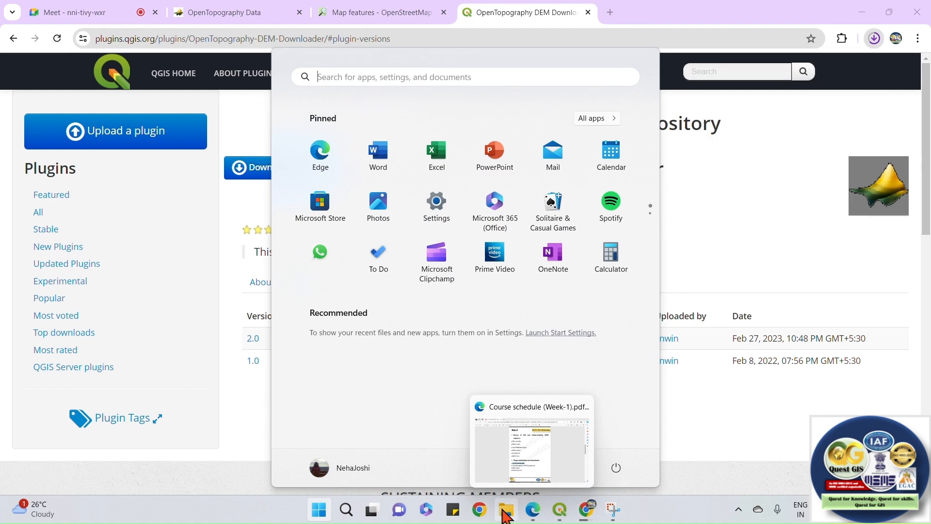
left_click(562, 468)
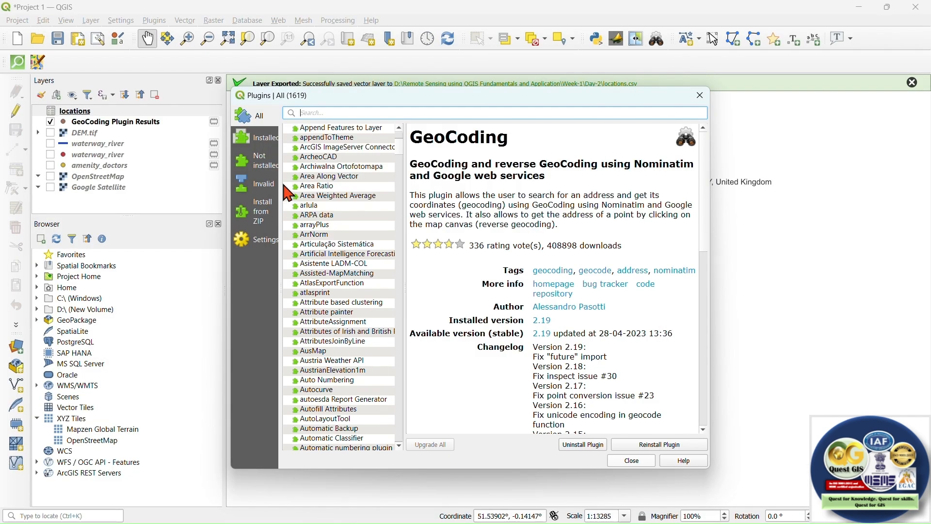
left_click_drag(280, 182, 346, 184)
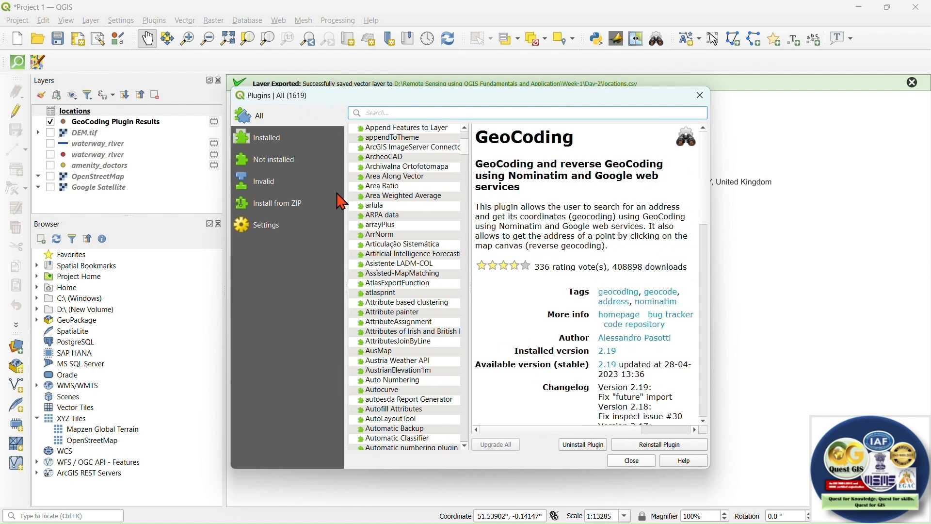
left_click(287, 209)
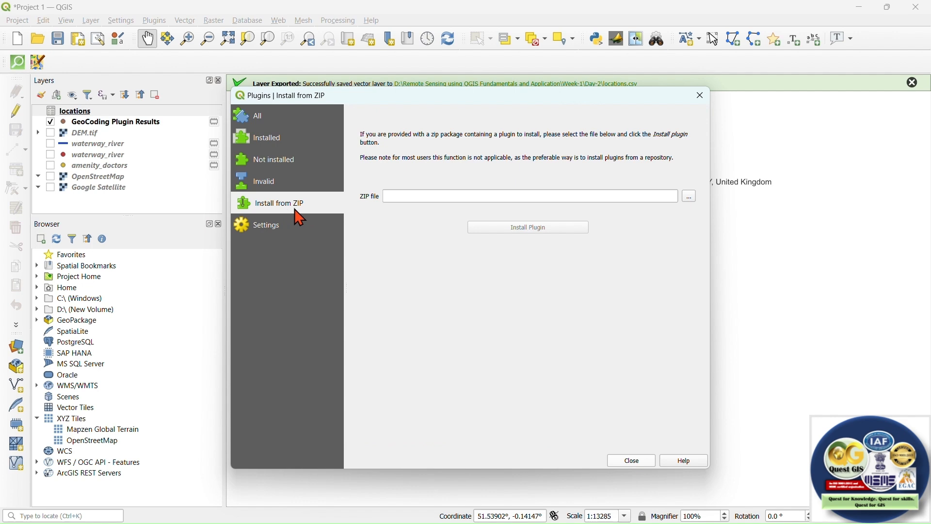
- Choose OpenTopography-DEM-Downloader-2.0.zip from the Downloads folder as the plugin package to install
left_click(691, 198)
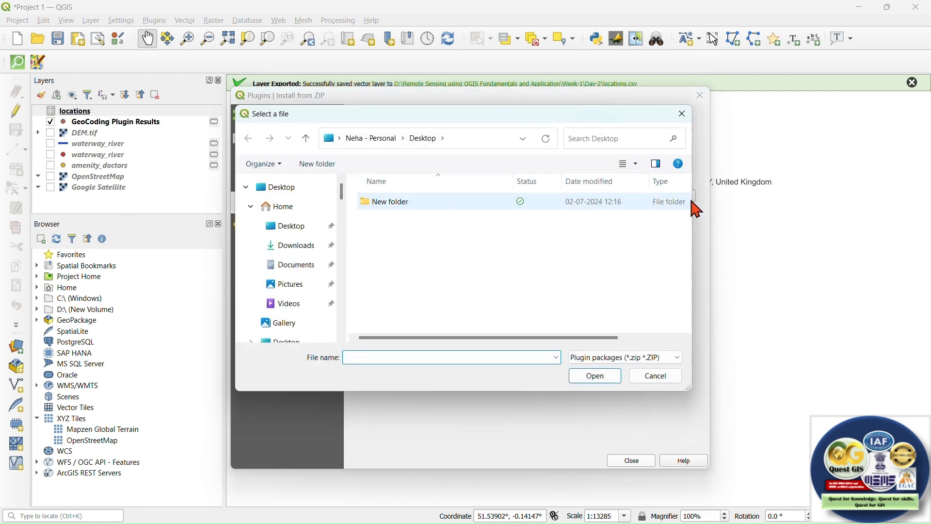
left_click(302, 248)
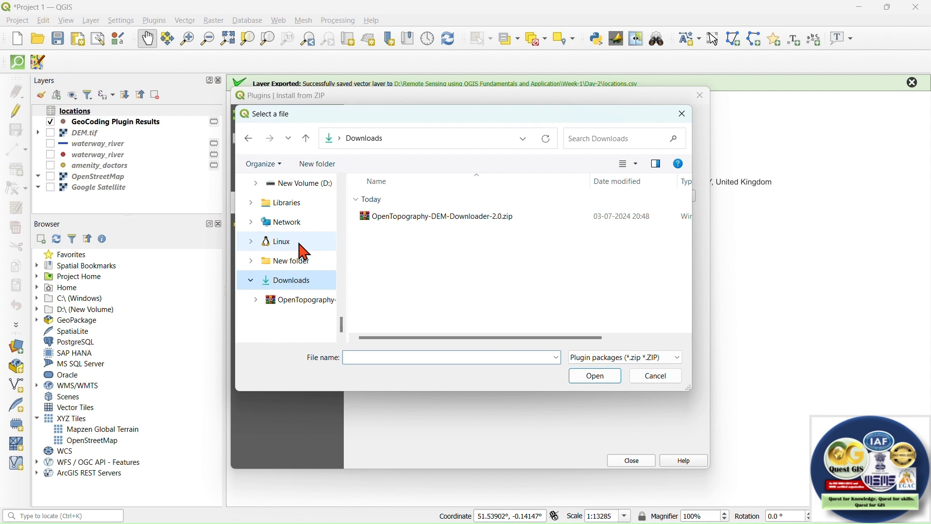
left_click(463, 225)
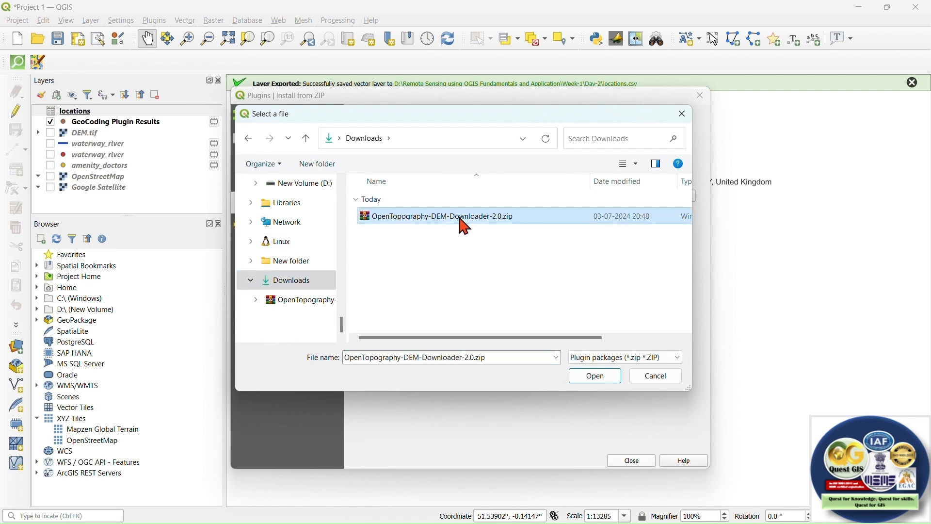
left_click(609, 380)
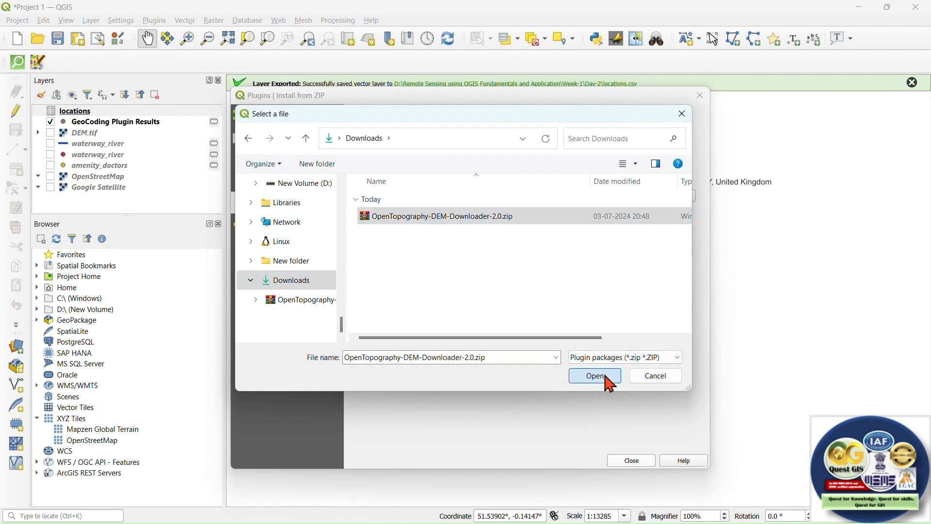